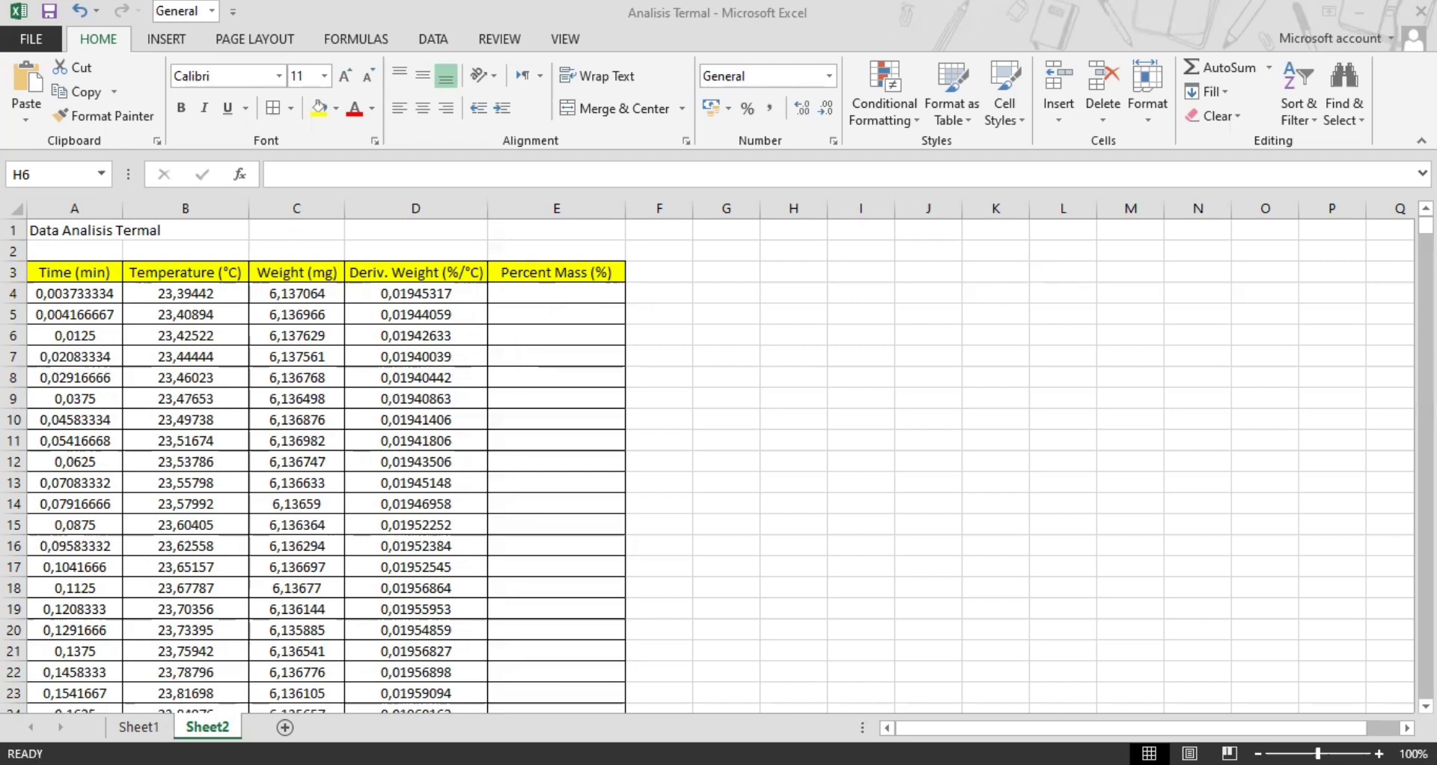
Review the raw TGA instrument data on Sheet1 and return to the data table on Sheet2.
left_click(150, 726)
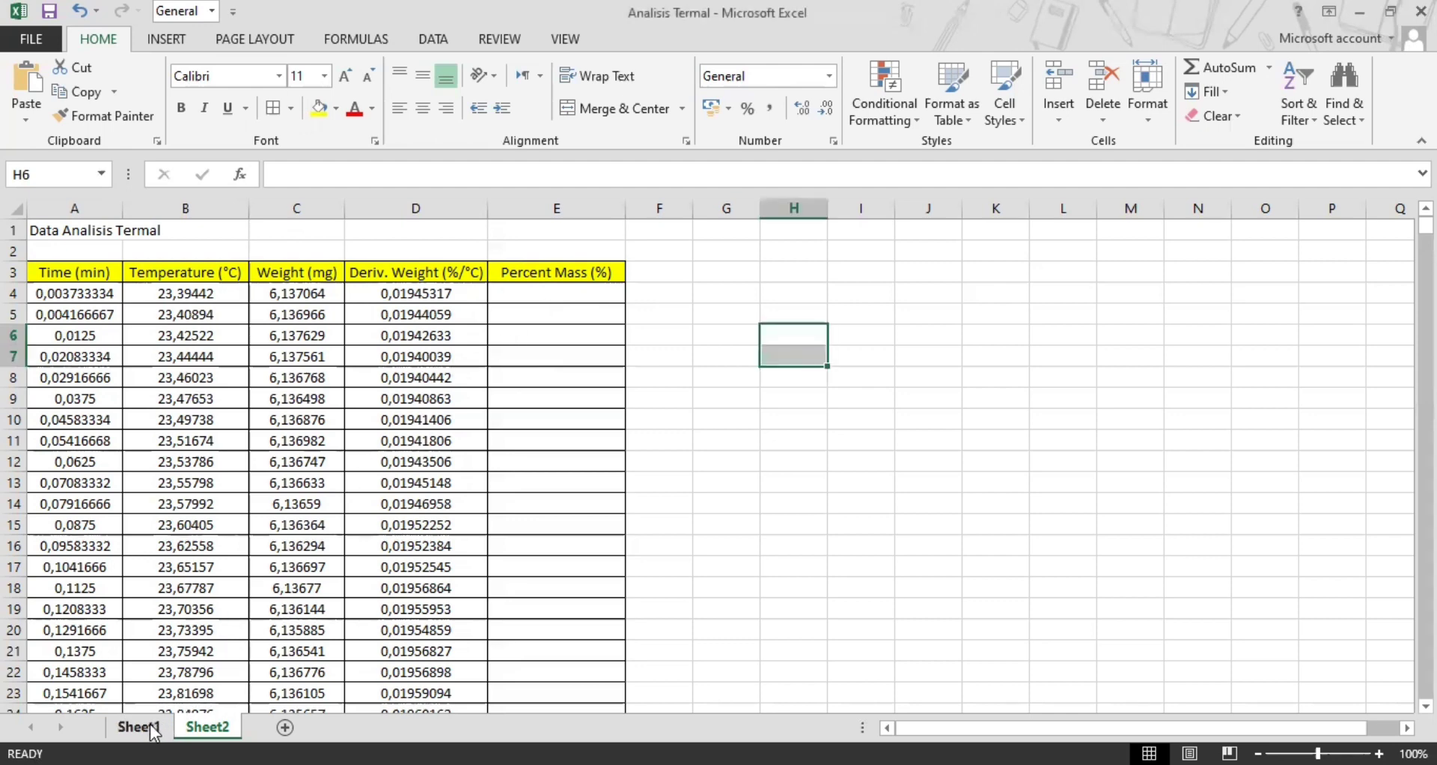
left_click(149, 725)
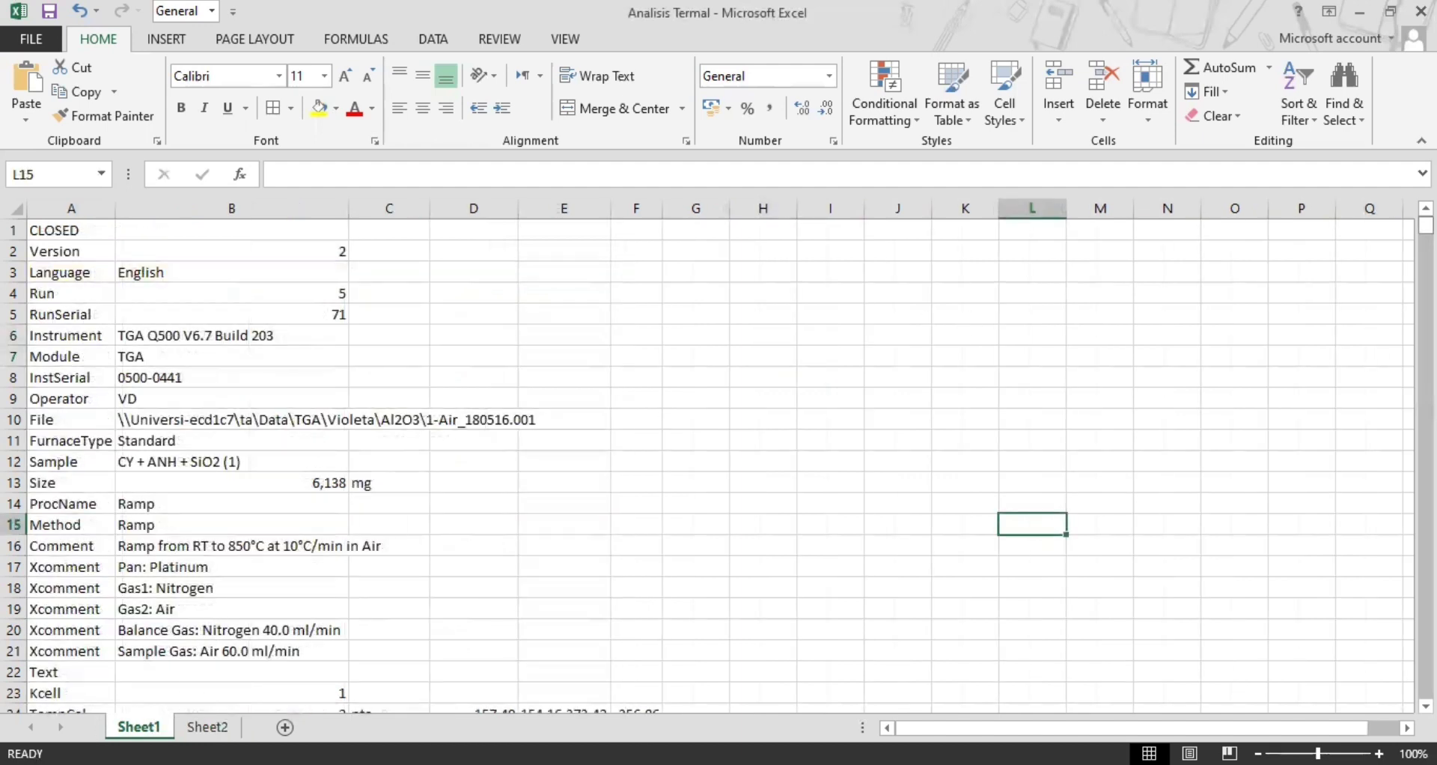
left_click_drag(1426, 225, 1426, 226)
left_click(207, 727)
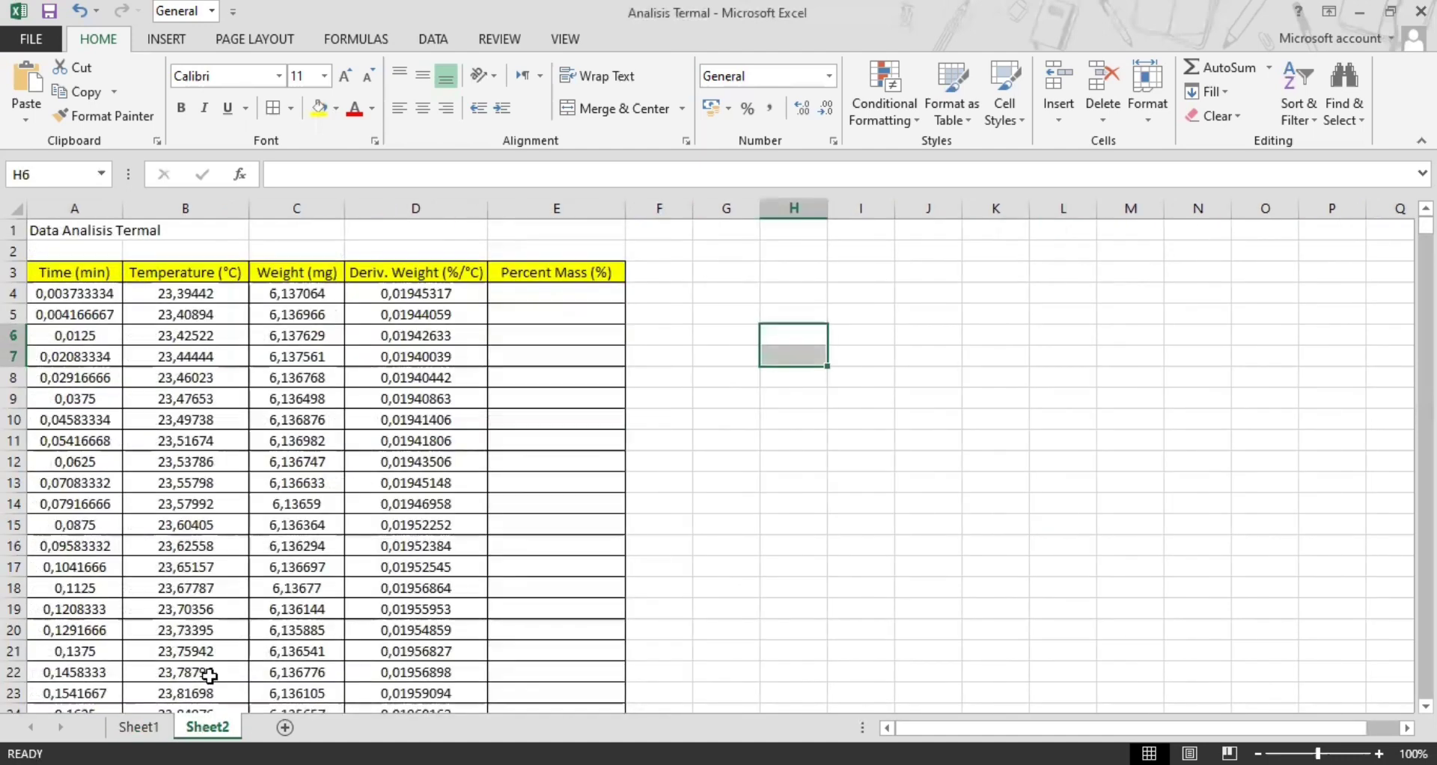
Enter the formula =(C4/$C$4)*100 in cell E4 to calculate the first Percent Mass value.
left_click(563, 296)
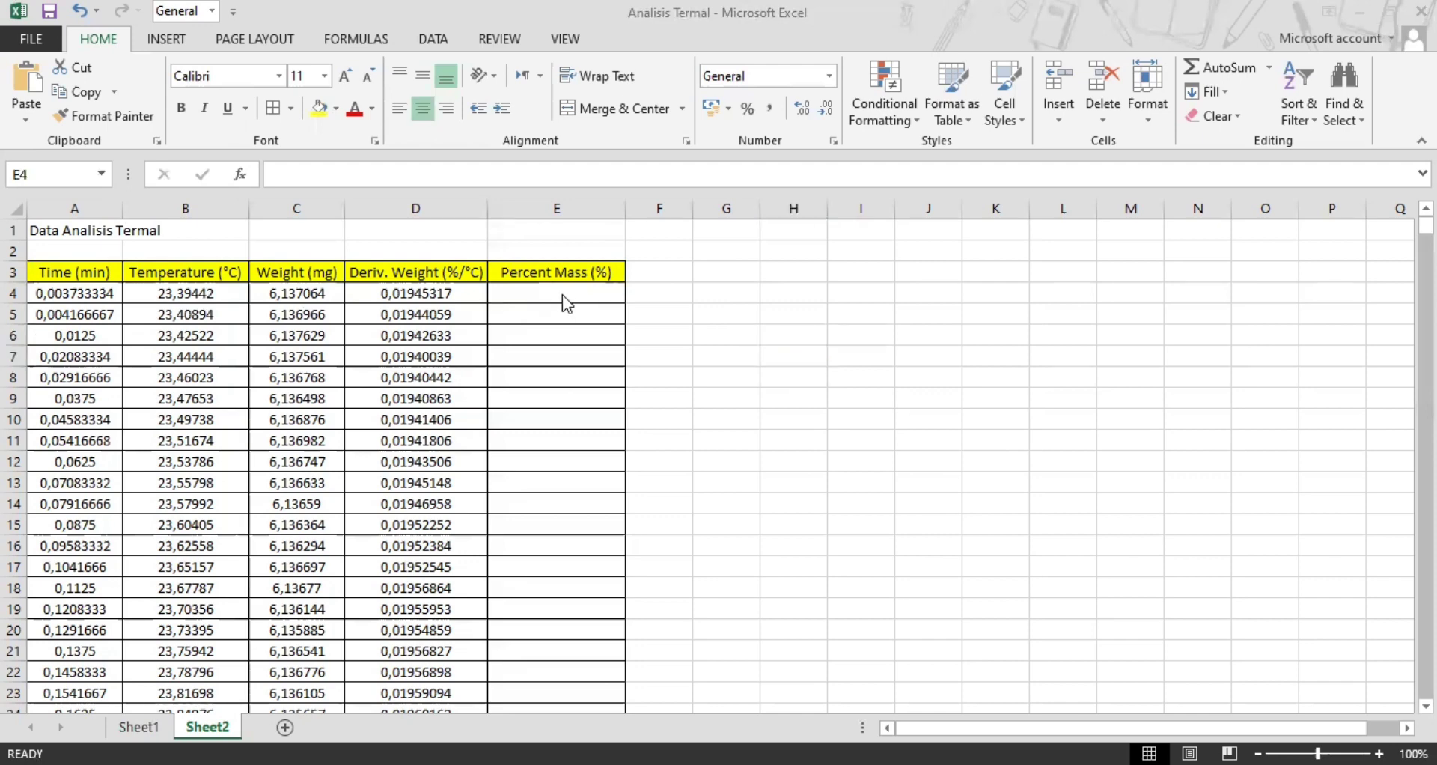
type("=")
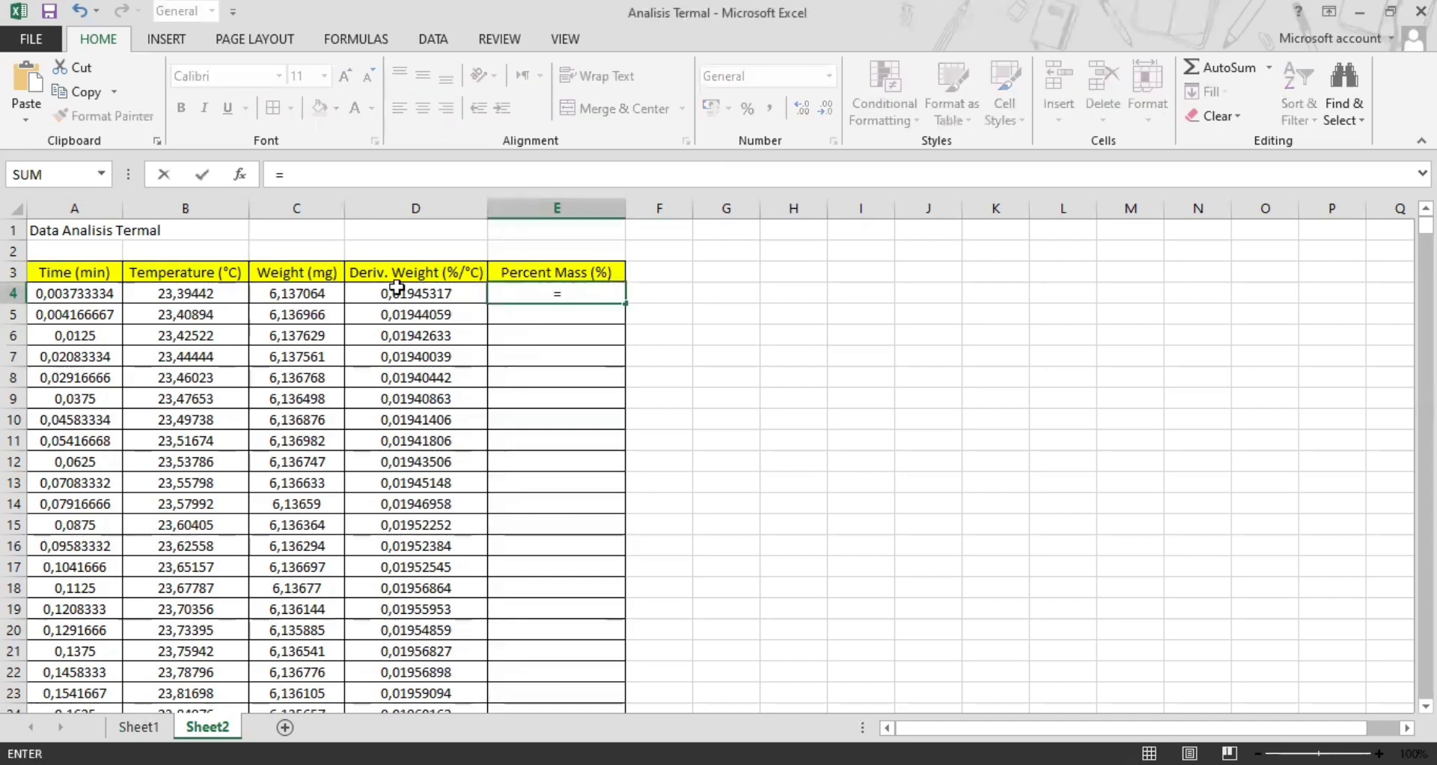
left_click(275, 293)
type("/")
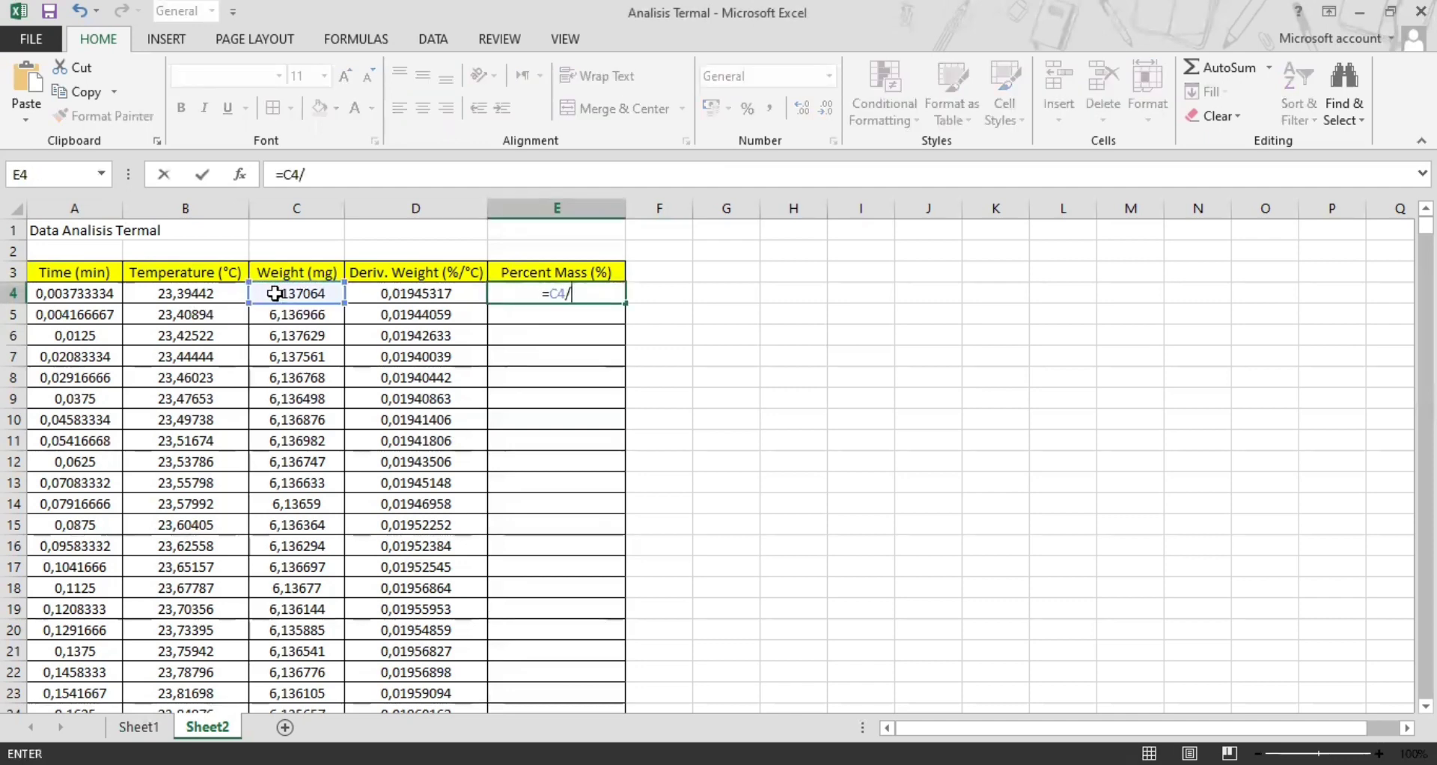
left_click(275, 293)
type(")&")
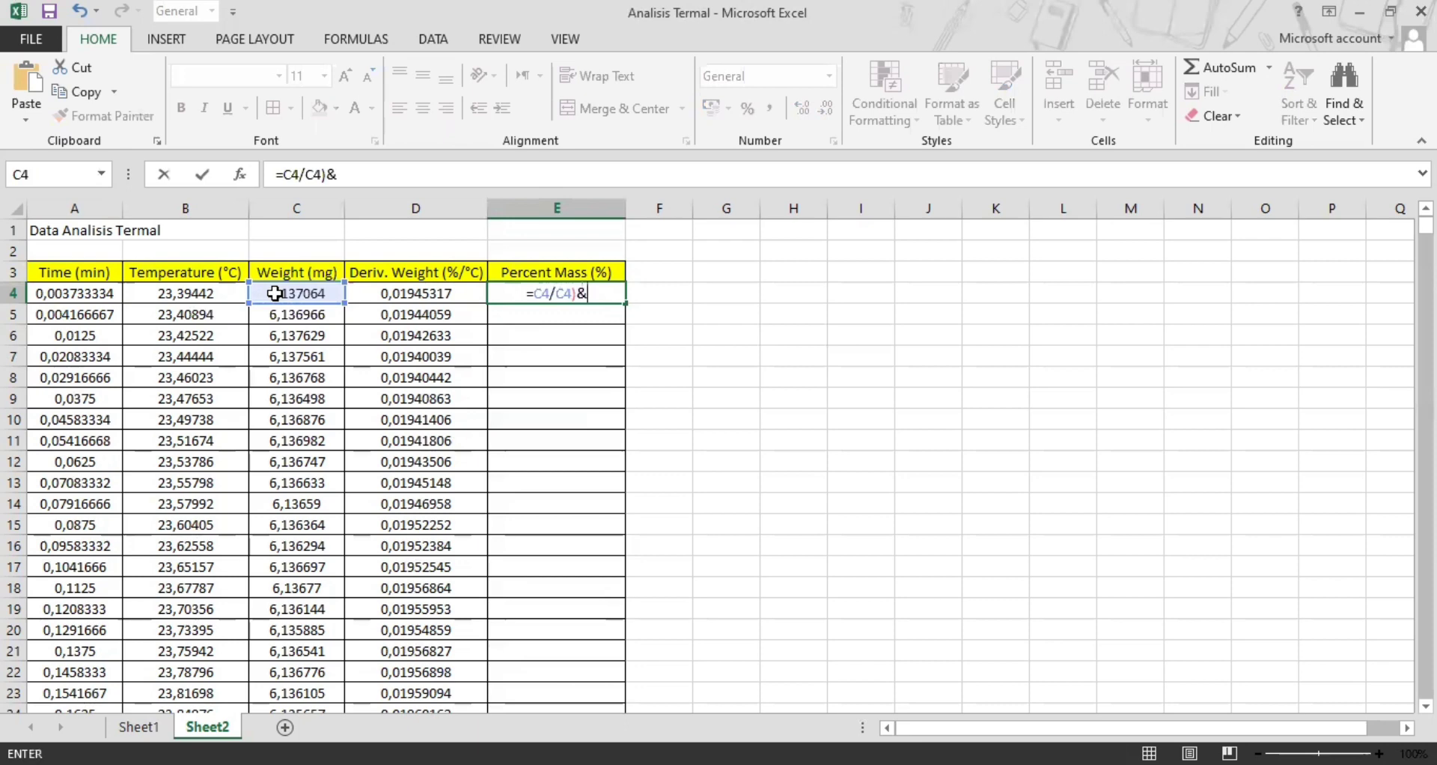
key("BackSpace")
type("*100")
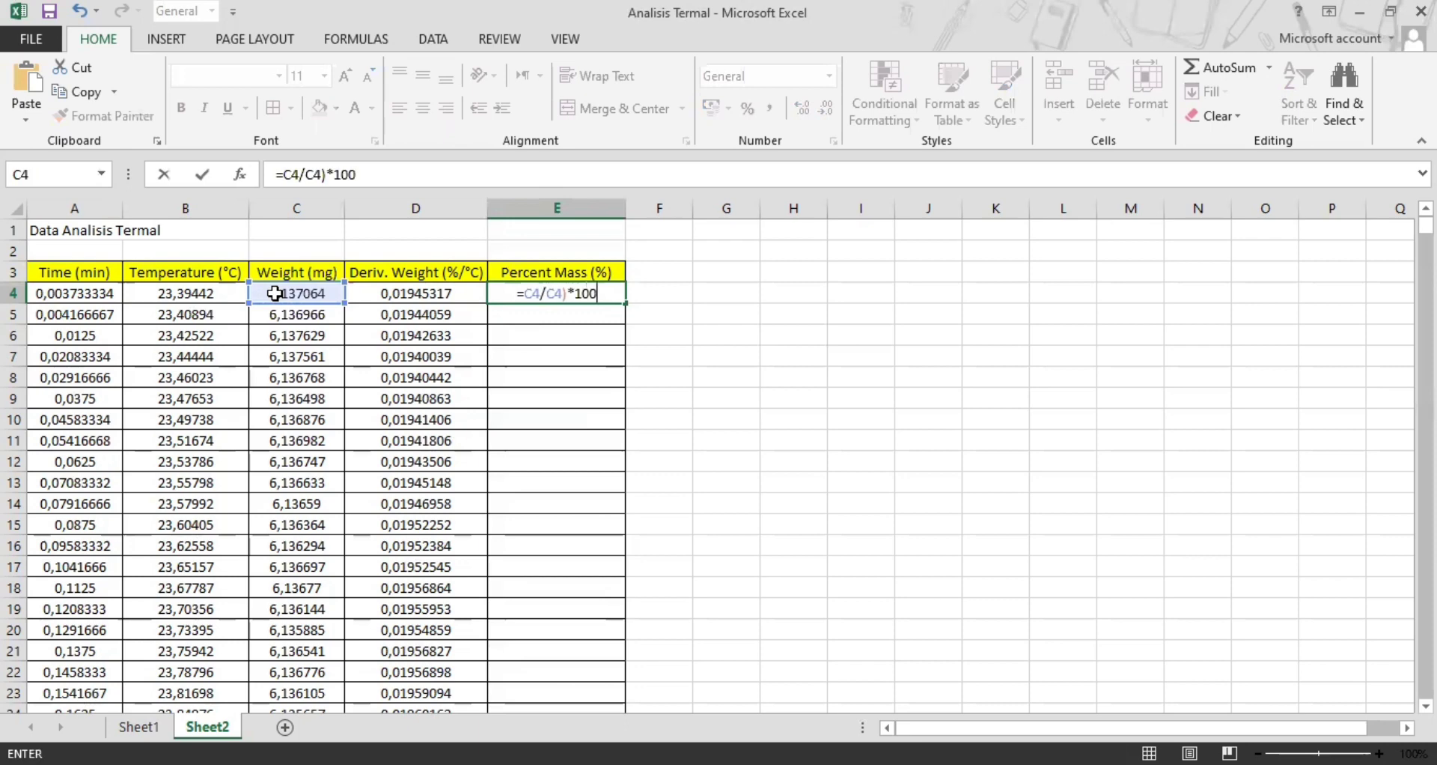
left_click(285, 174)
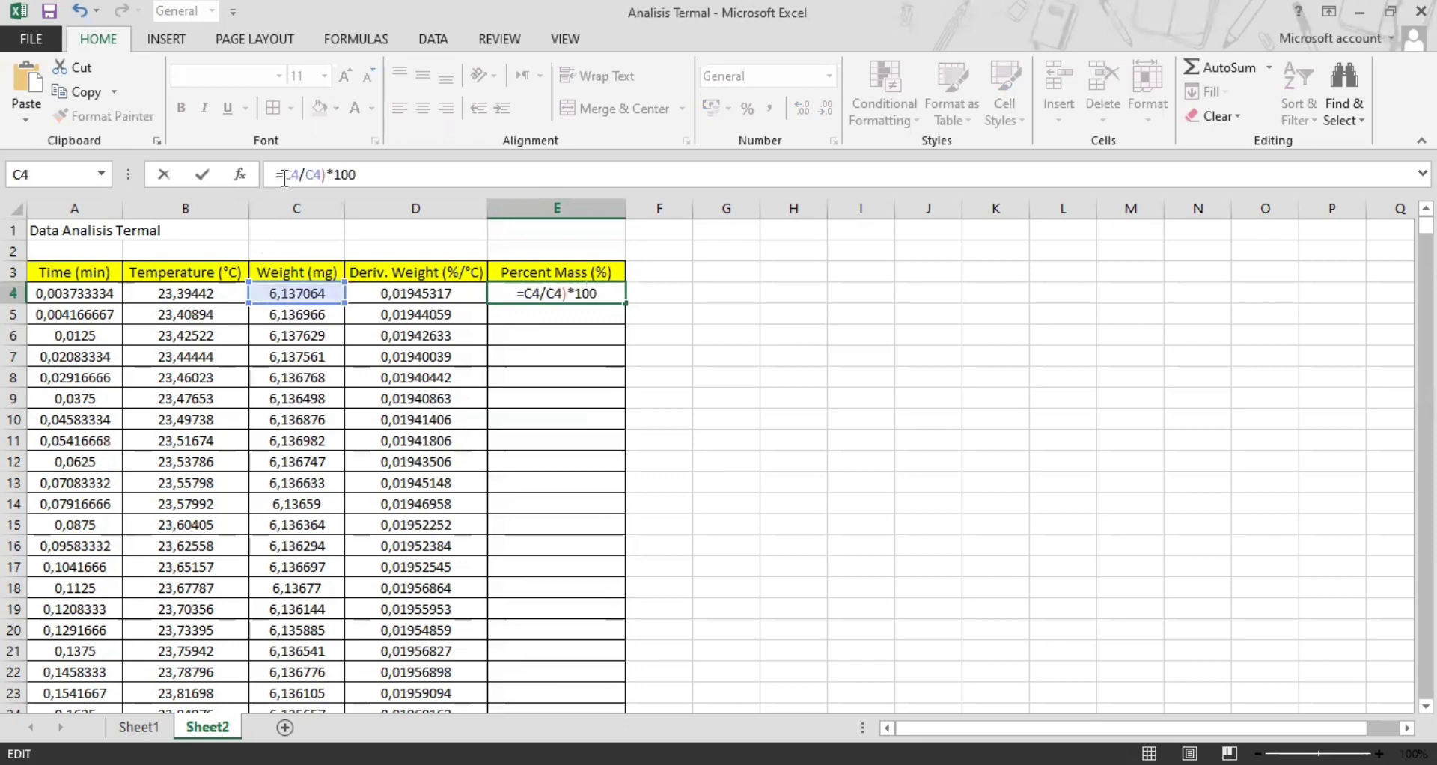
type("(")
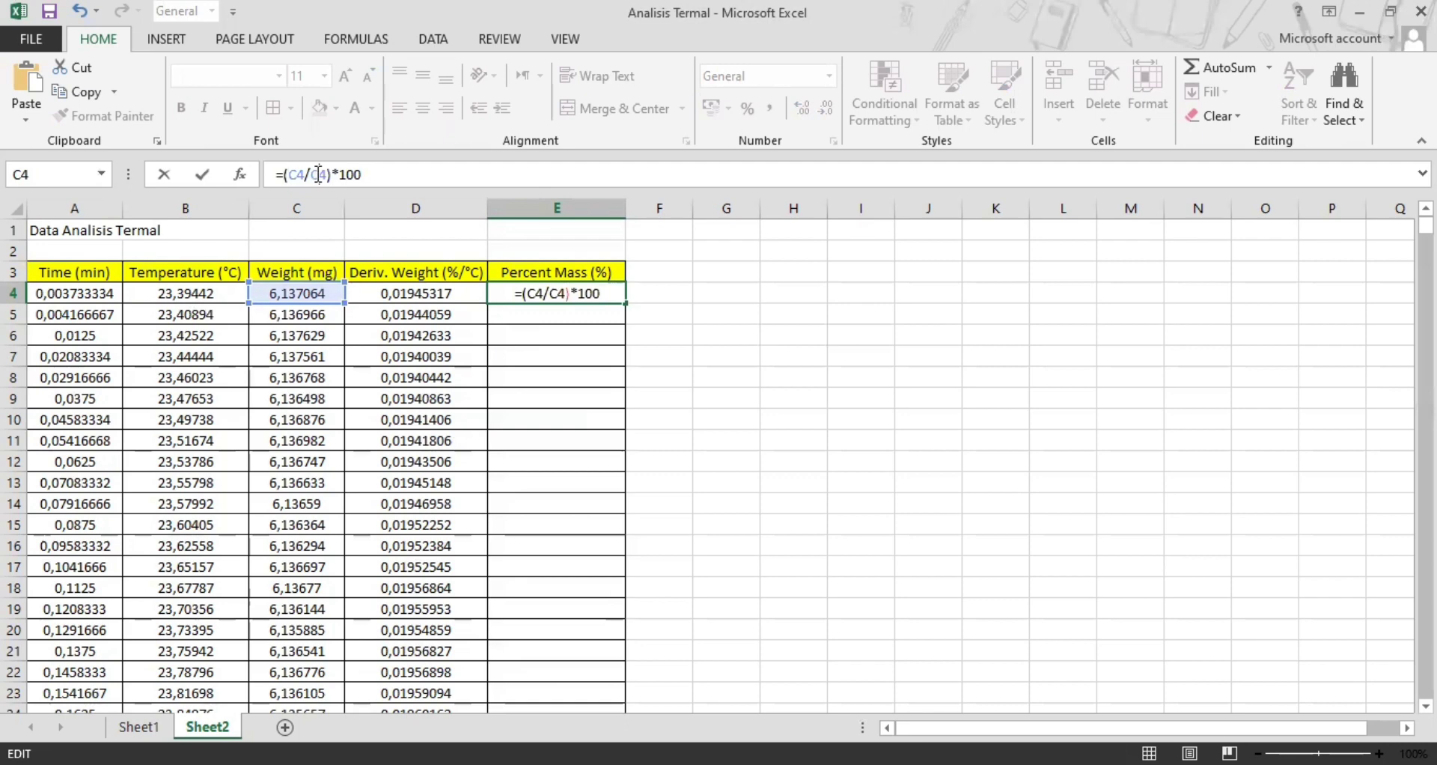
key("F4")
key("Return")
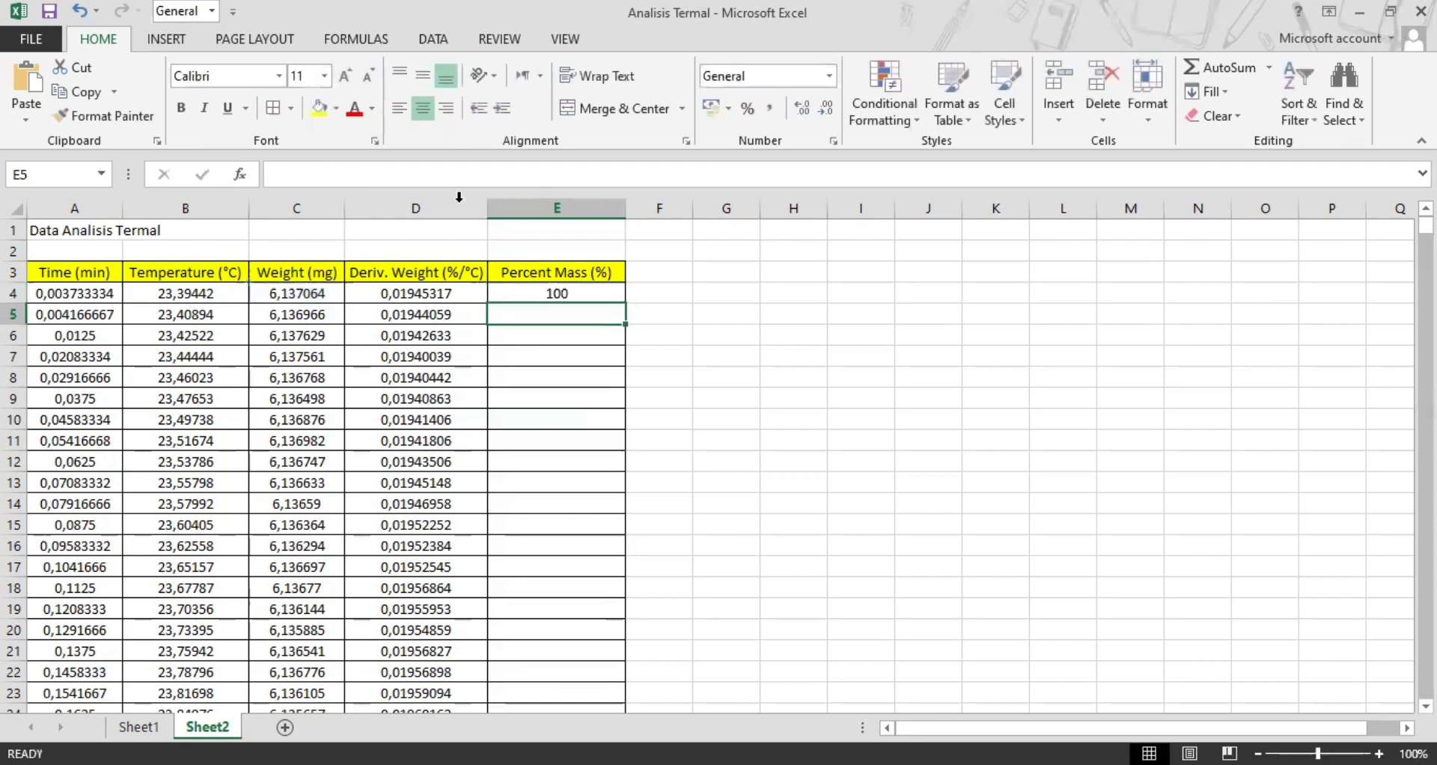
Fill the Percent Mass formula from E4 down through all data rows of column E.
left_click(528, 294)
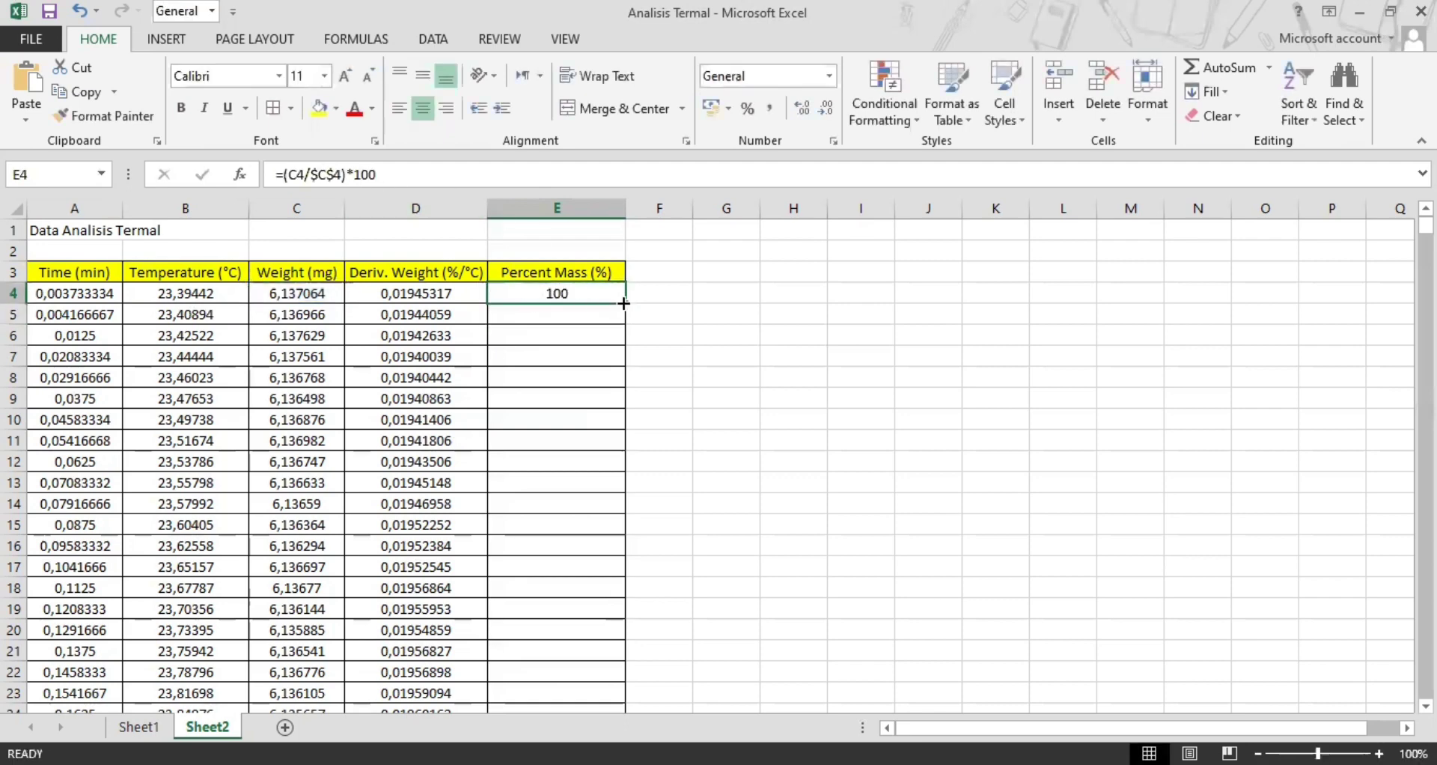
double_click(624, 303)
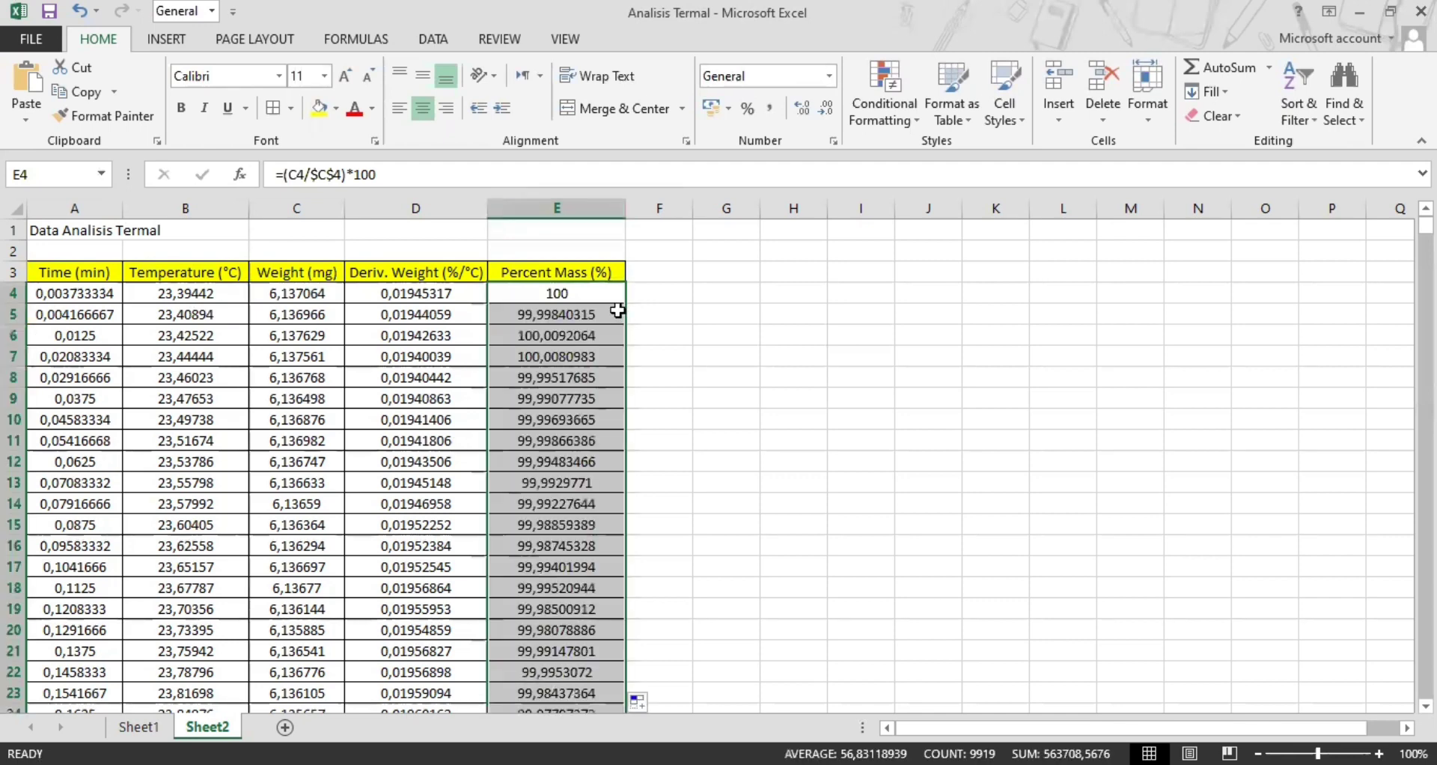
left_click(645, 295)
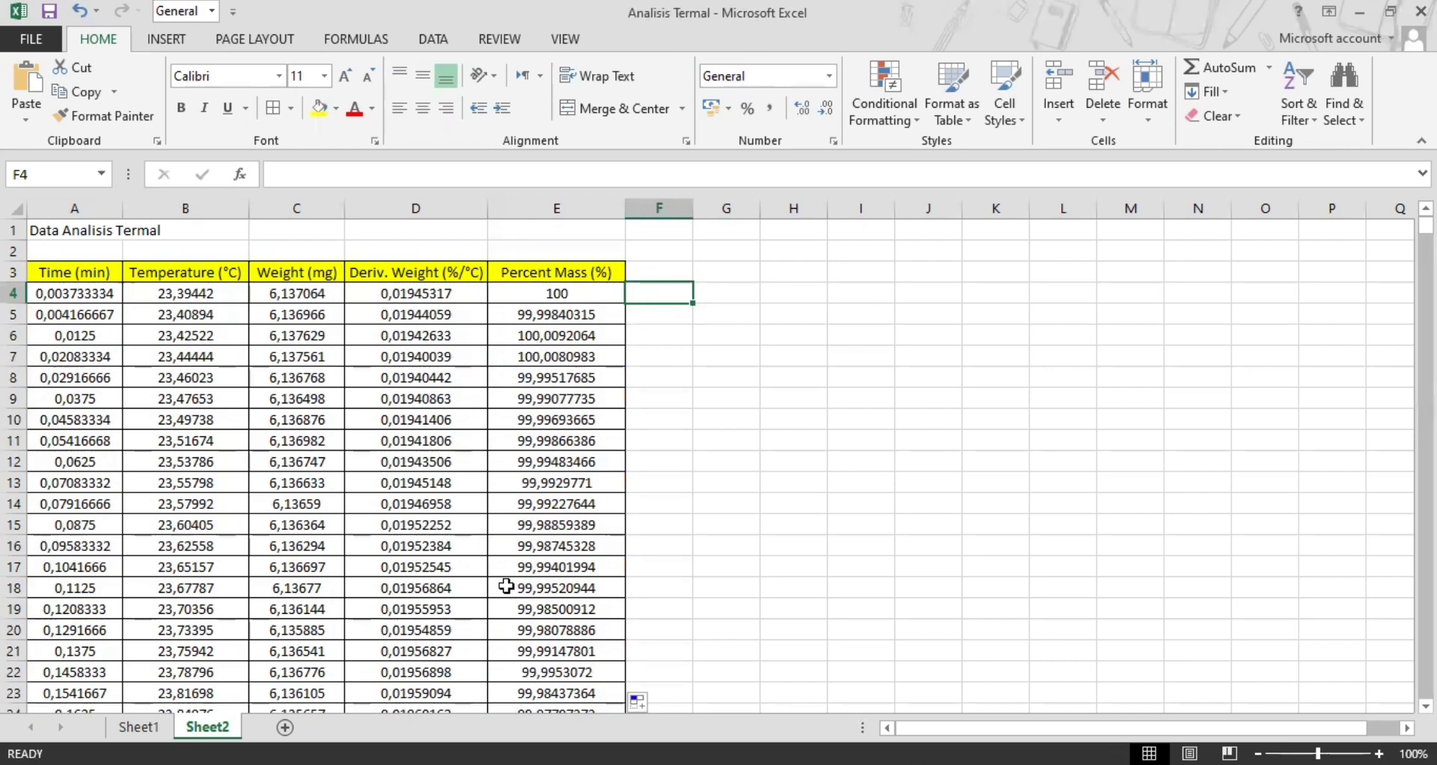
Transfer Temperature, Deriv. Weight and Percent Mass with their units into columns A, B and C of Book1 in OriginPro.
left_click(86, 269)
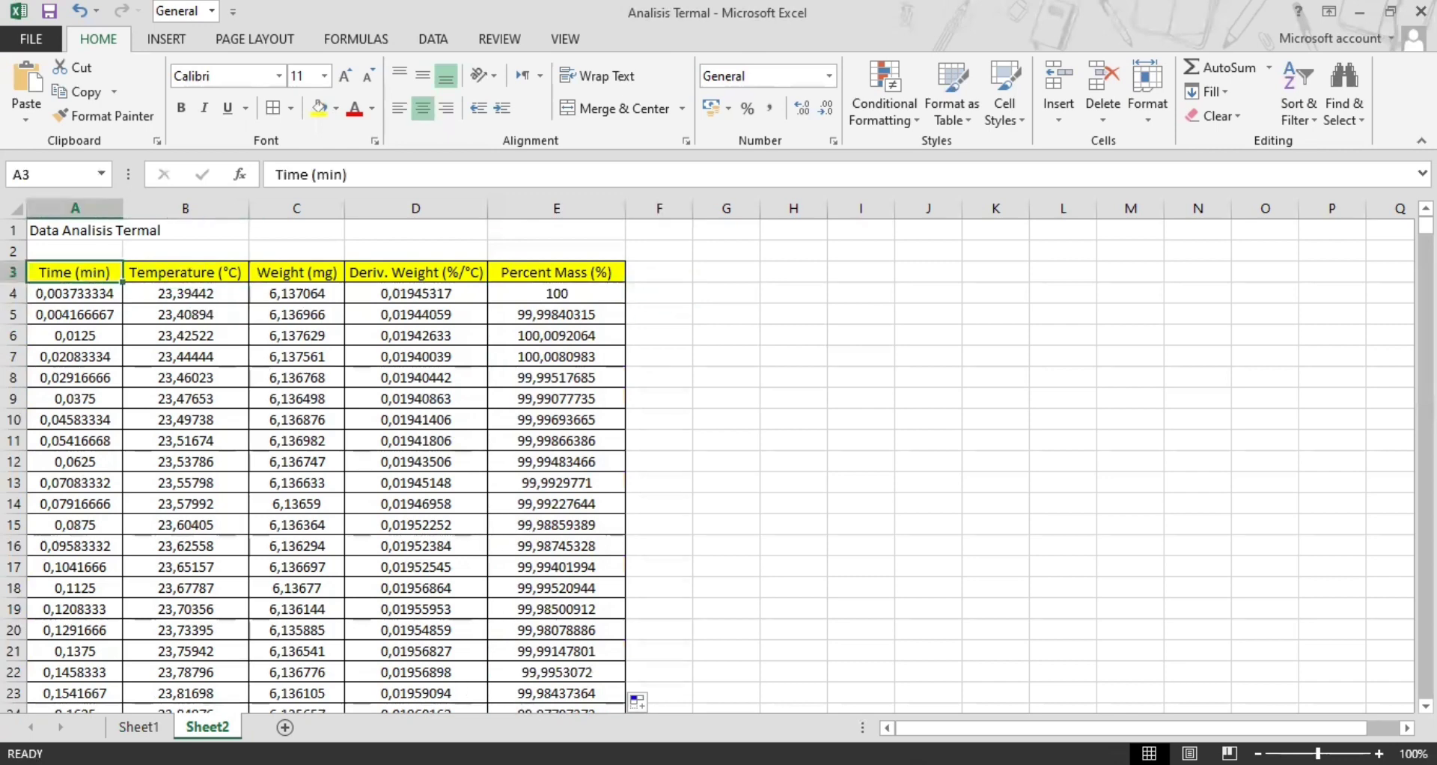
key("alt+Tab")
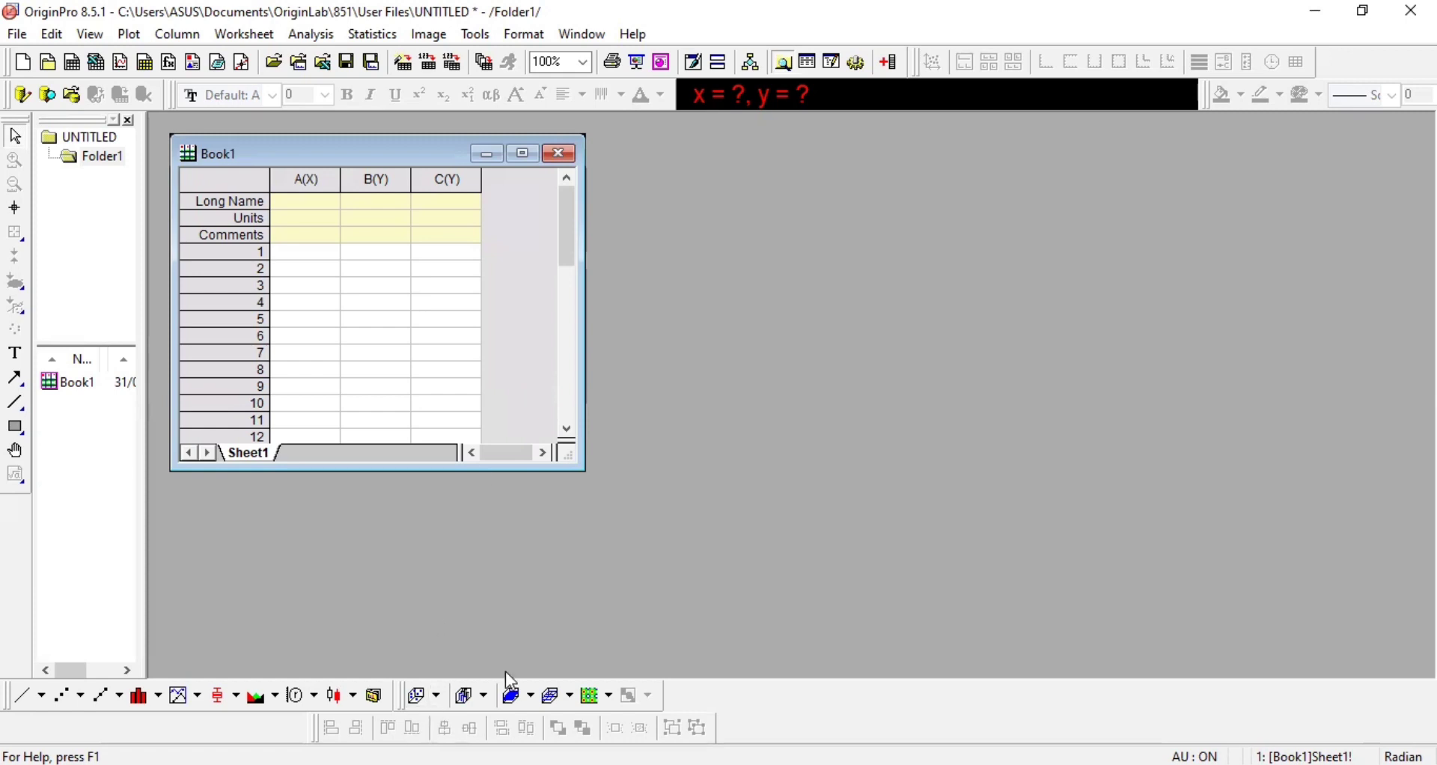
key("alt+Tab")
left_click(159, 292)
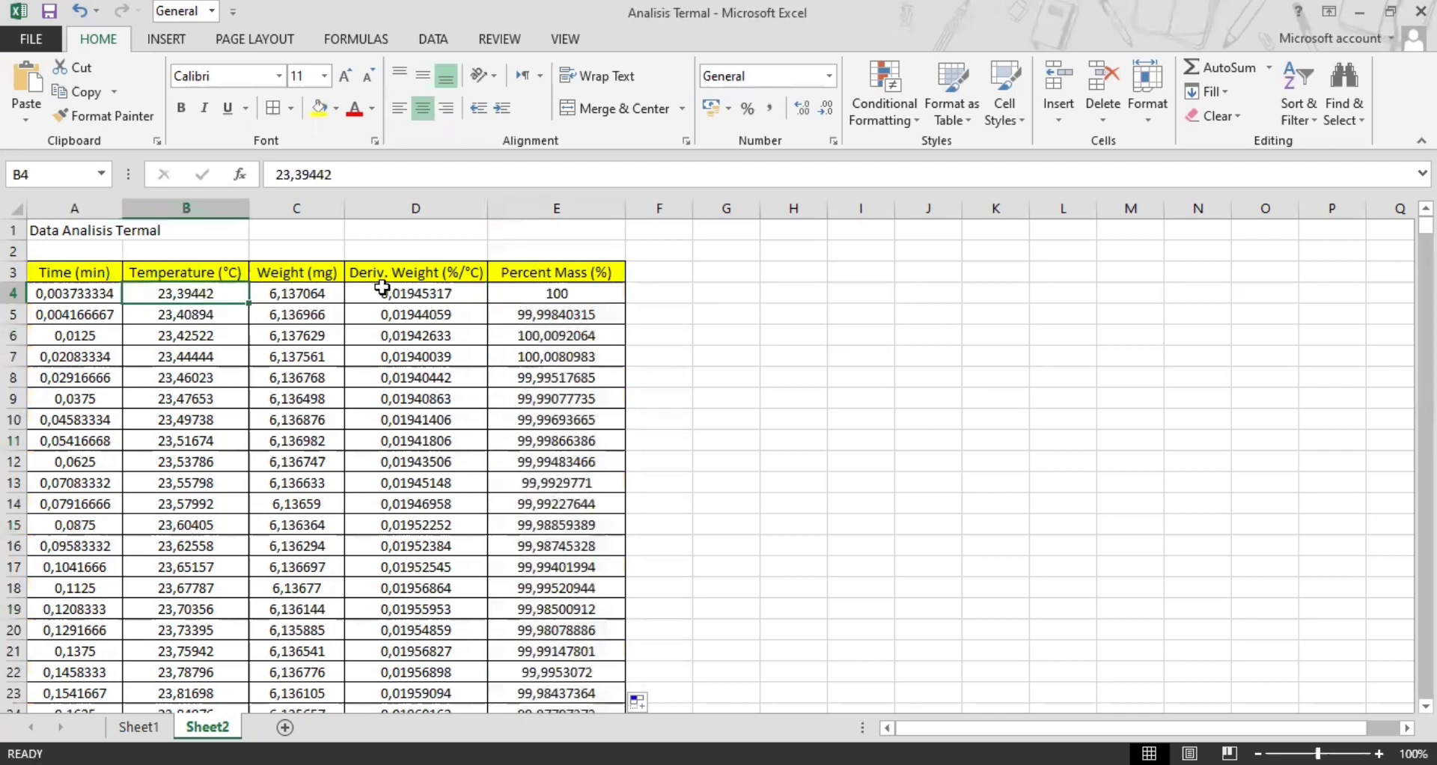
key("Right")
key("Right")
key("Right")
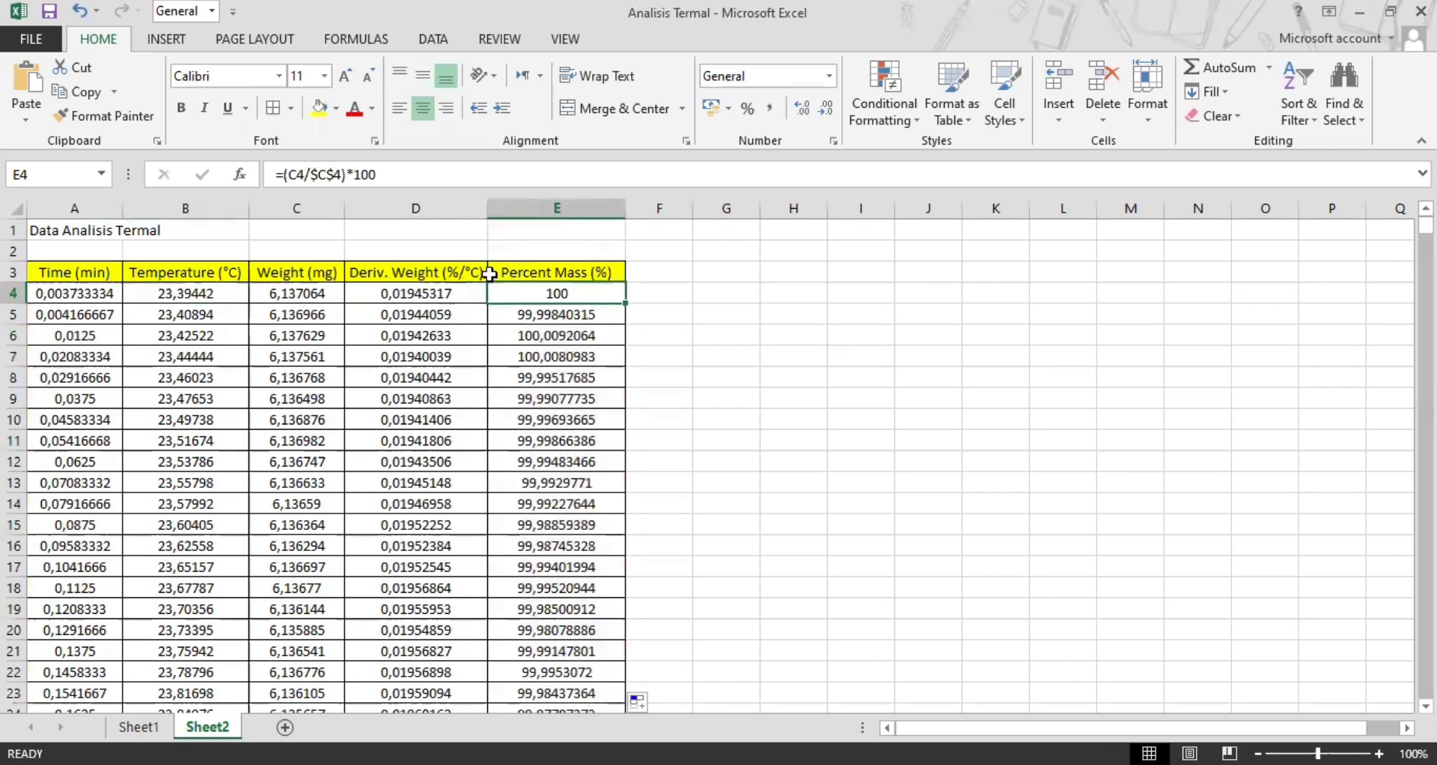
left_click(440, 274)
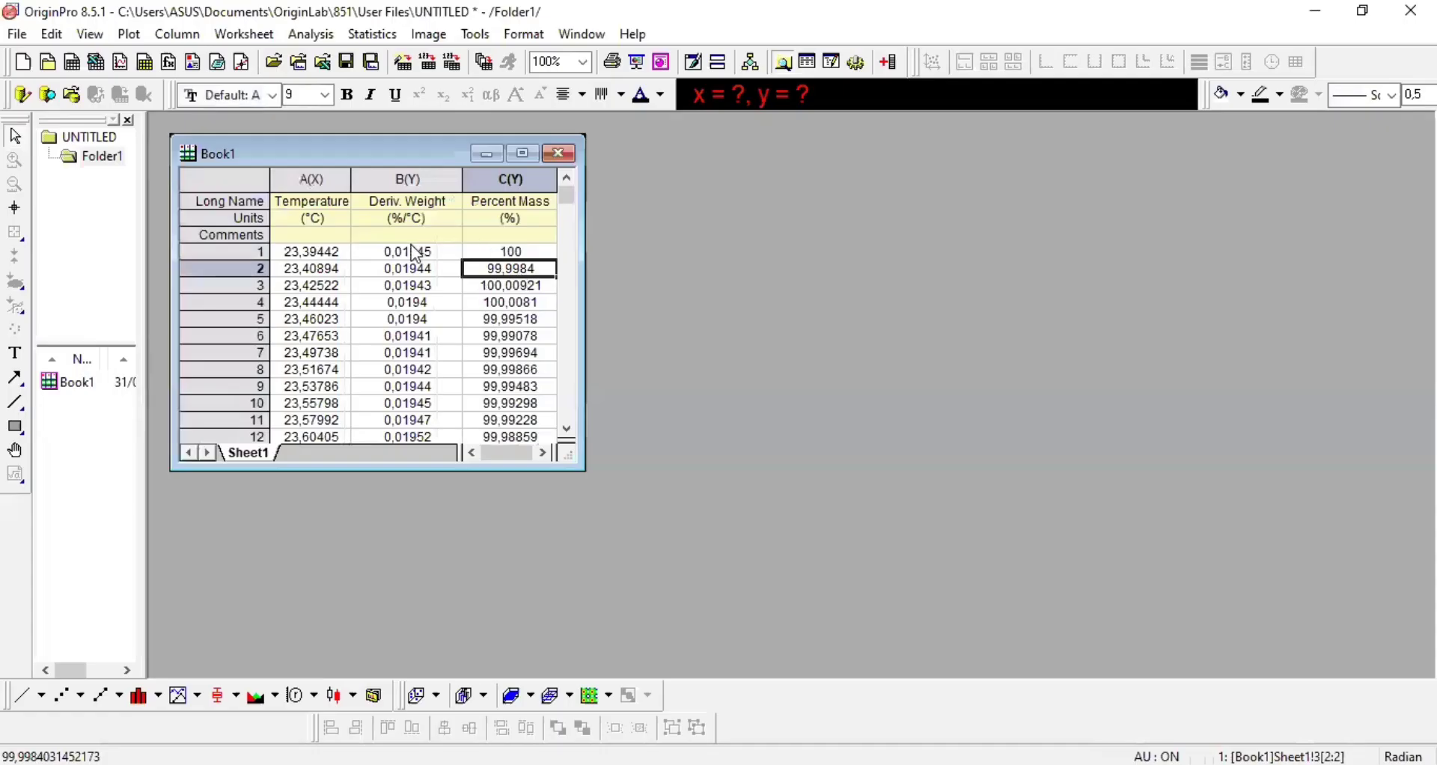
left_click(416, 251)
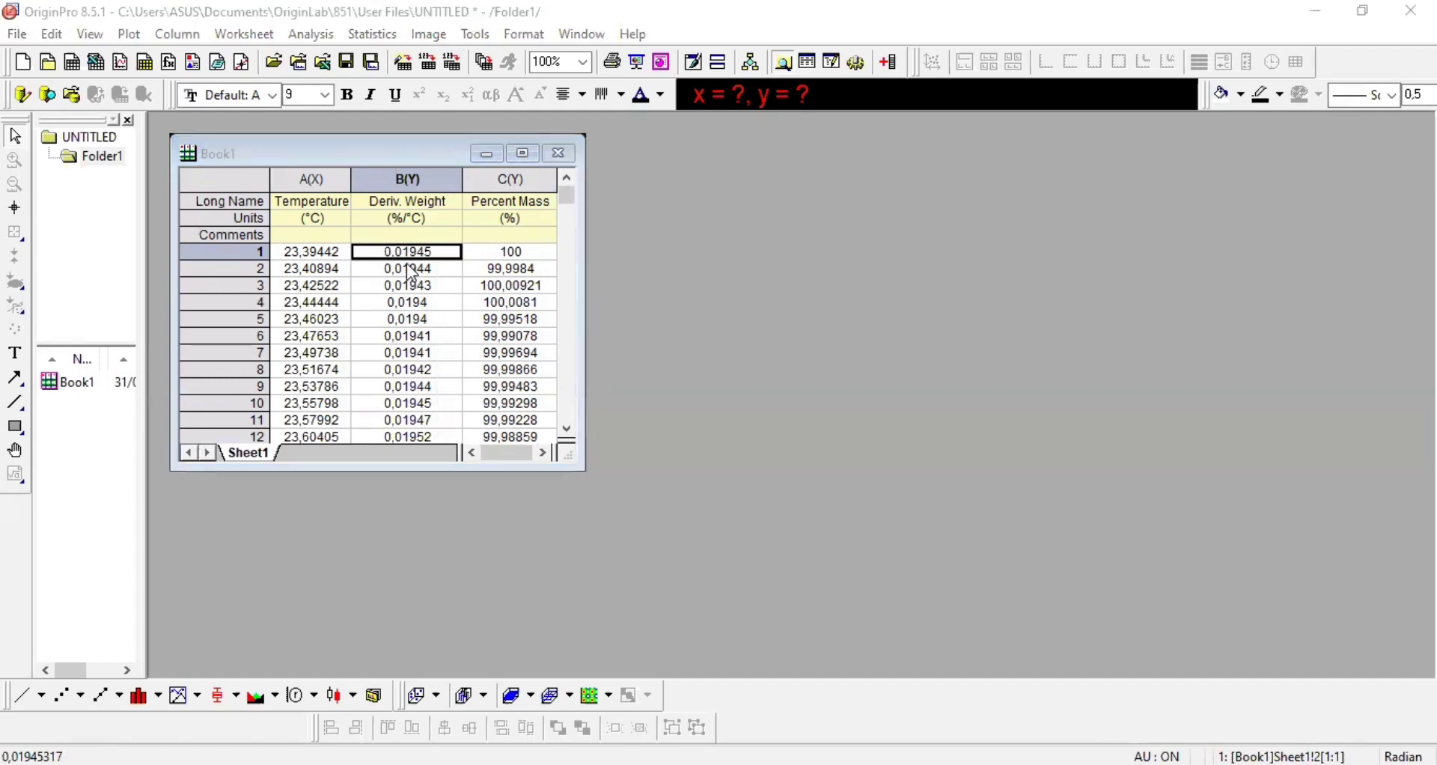
Plot Percent Mass against Temperature as a line graph and place its window beside the Book1 worksheet.
left_click(330, 179)
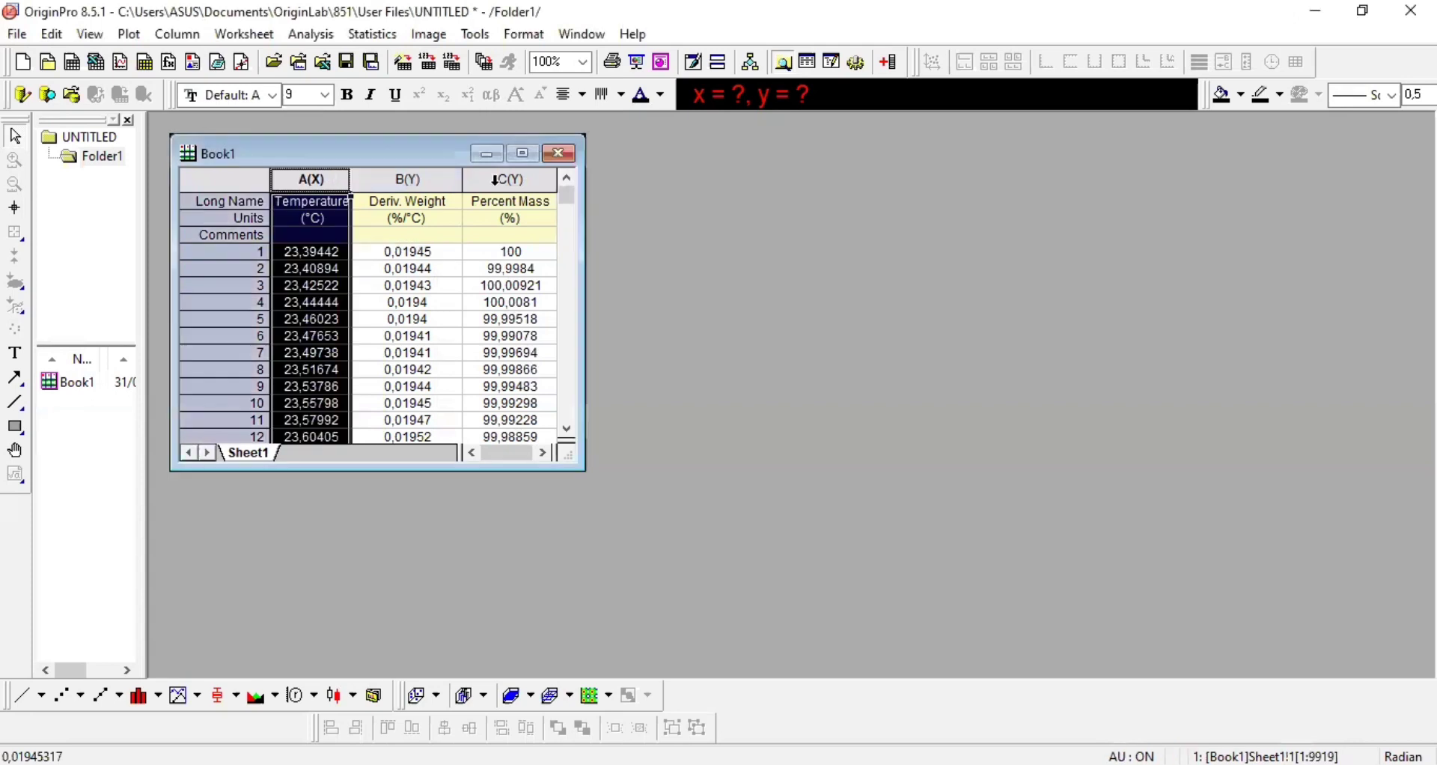
left_click(497, 180)
left_click(313, 178)
left_click(515, 178, "ctrl")
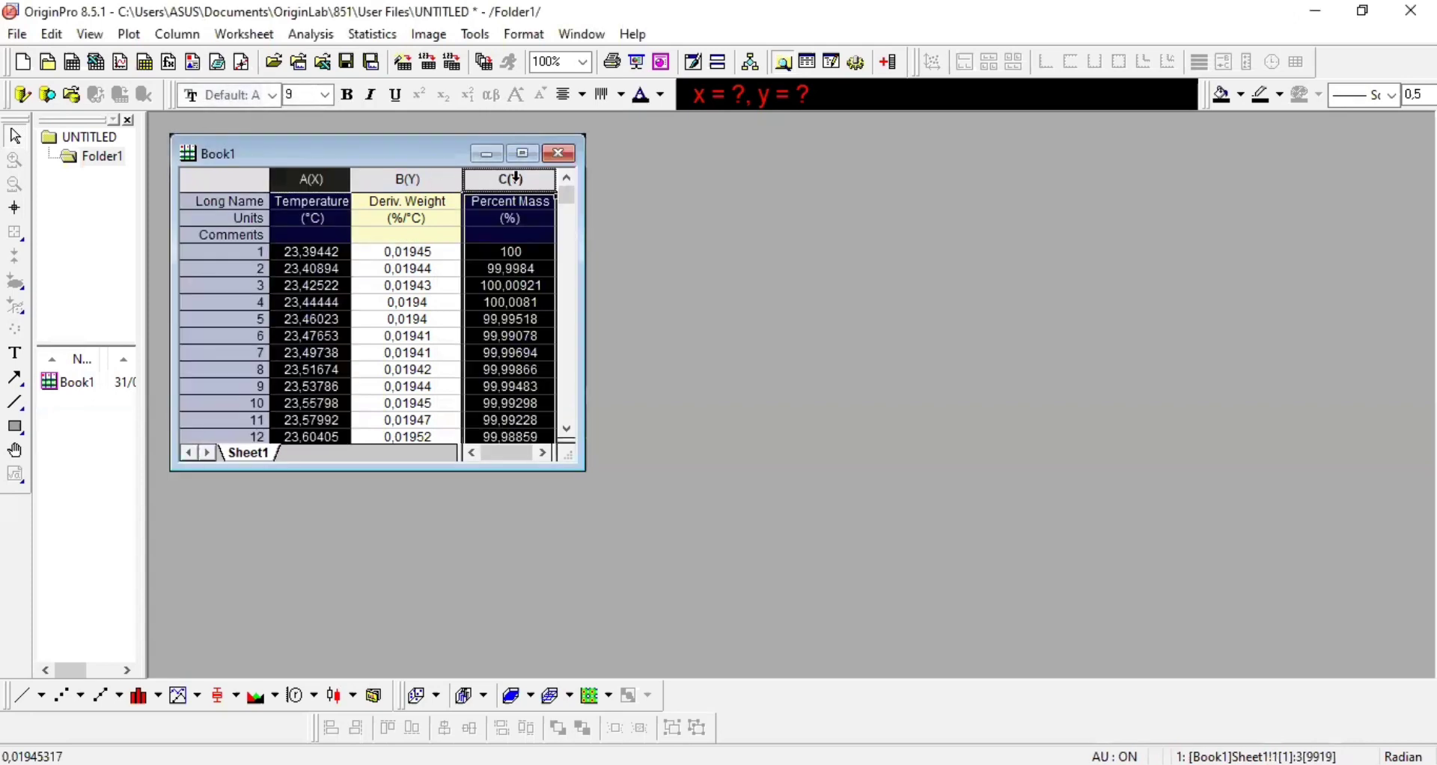
left_click(129, 34)
mouse_move(160, 63)
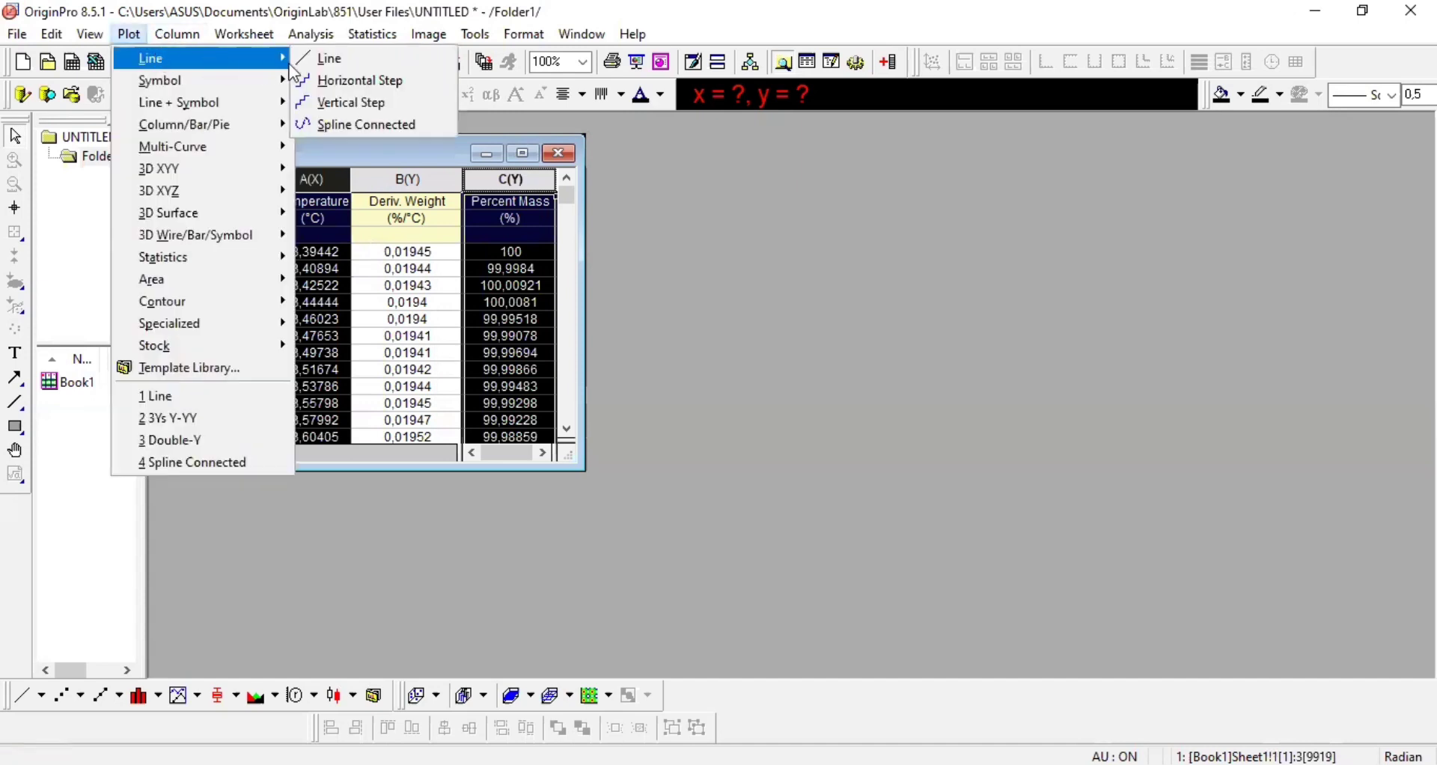
left_click(346, 60)
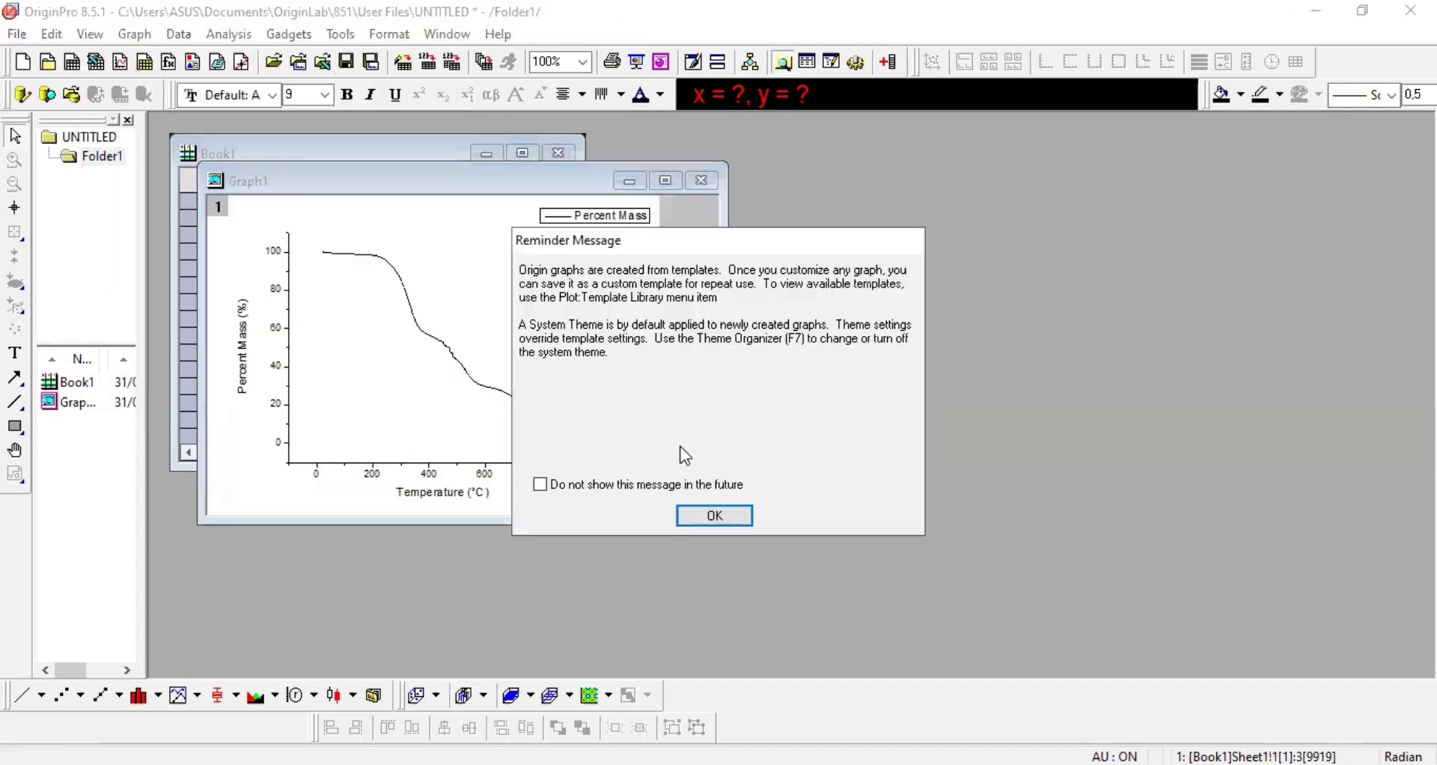
left_click(712, 517)
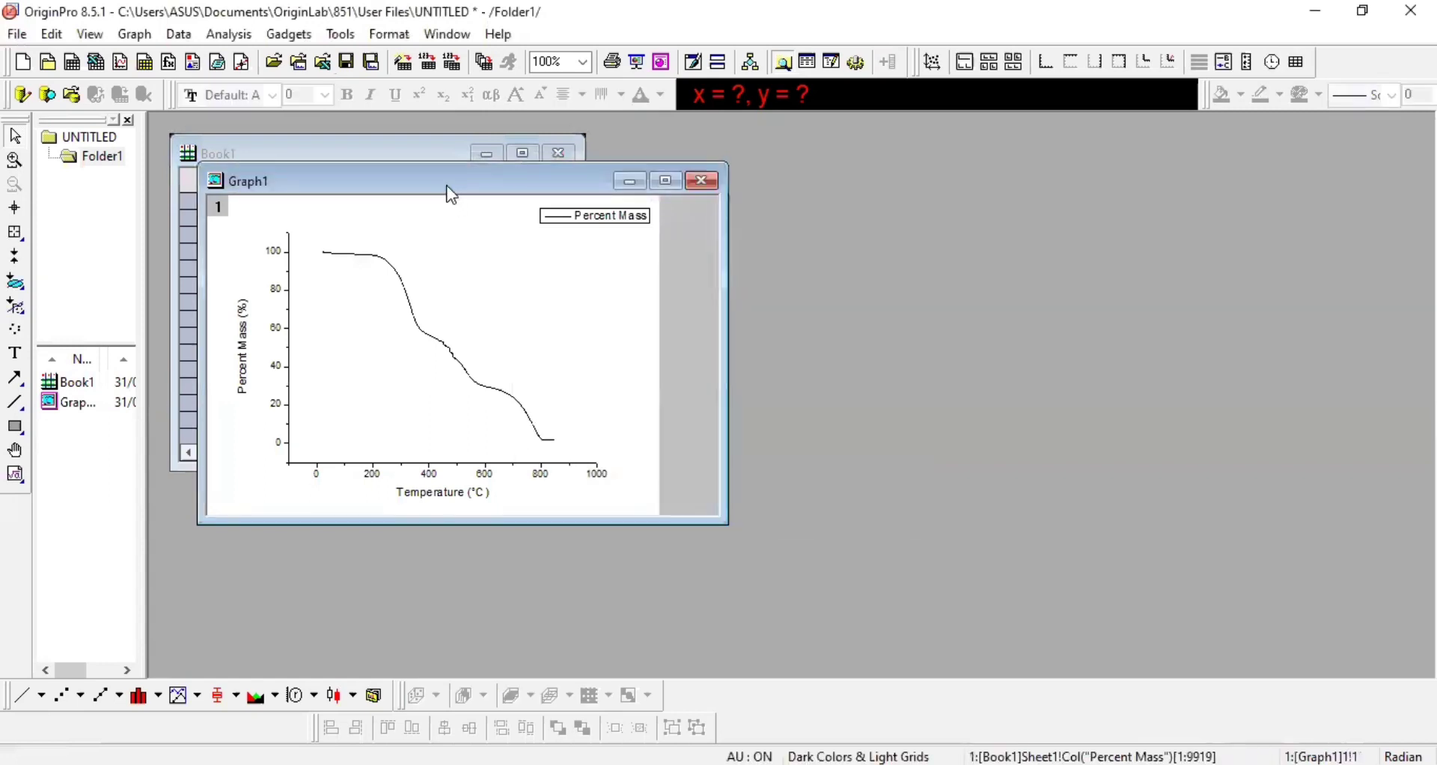
left_click_drag(464, 196, 855, 165)
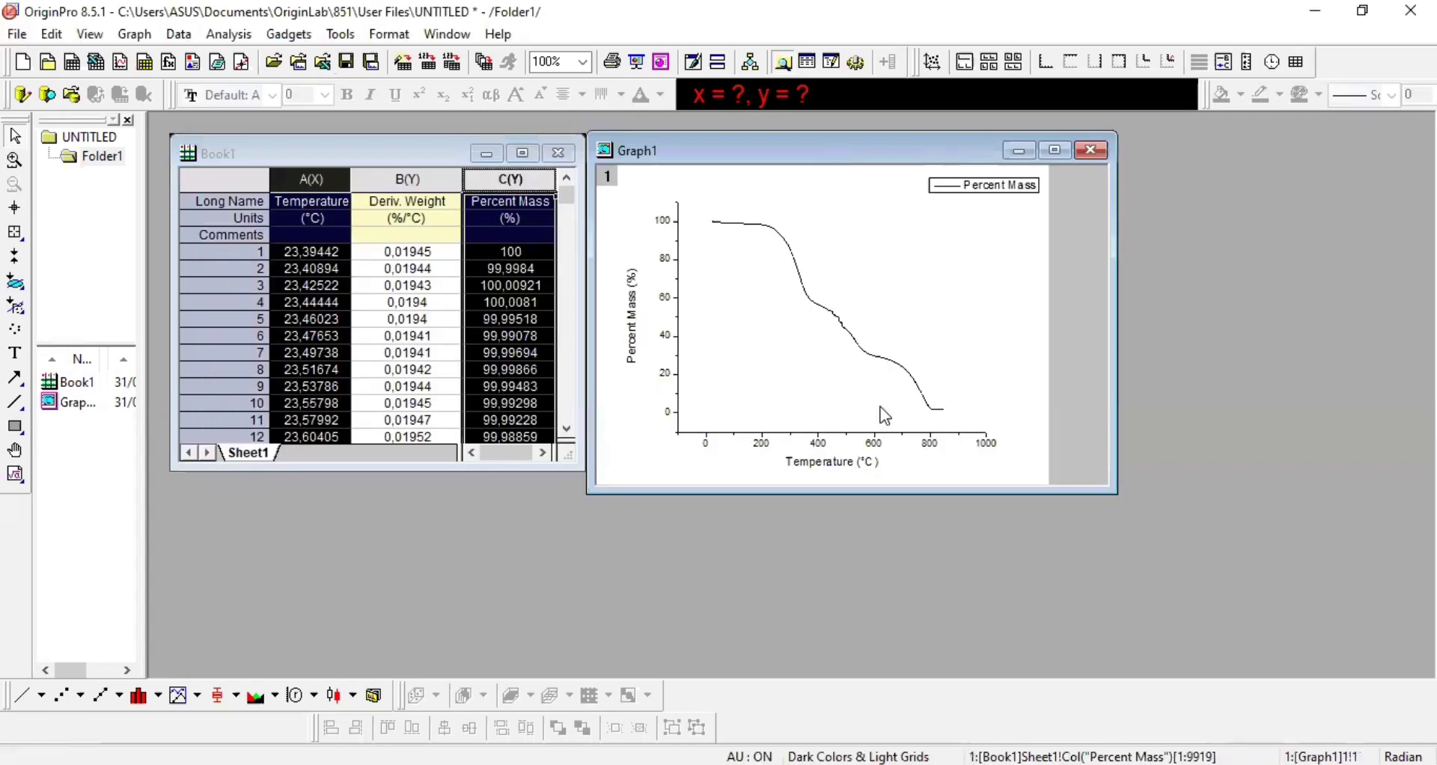
Set the start value of the graph's horizontal Temperature axis to 0.
left_click(874, 448)
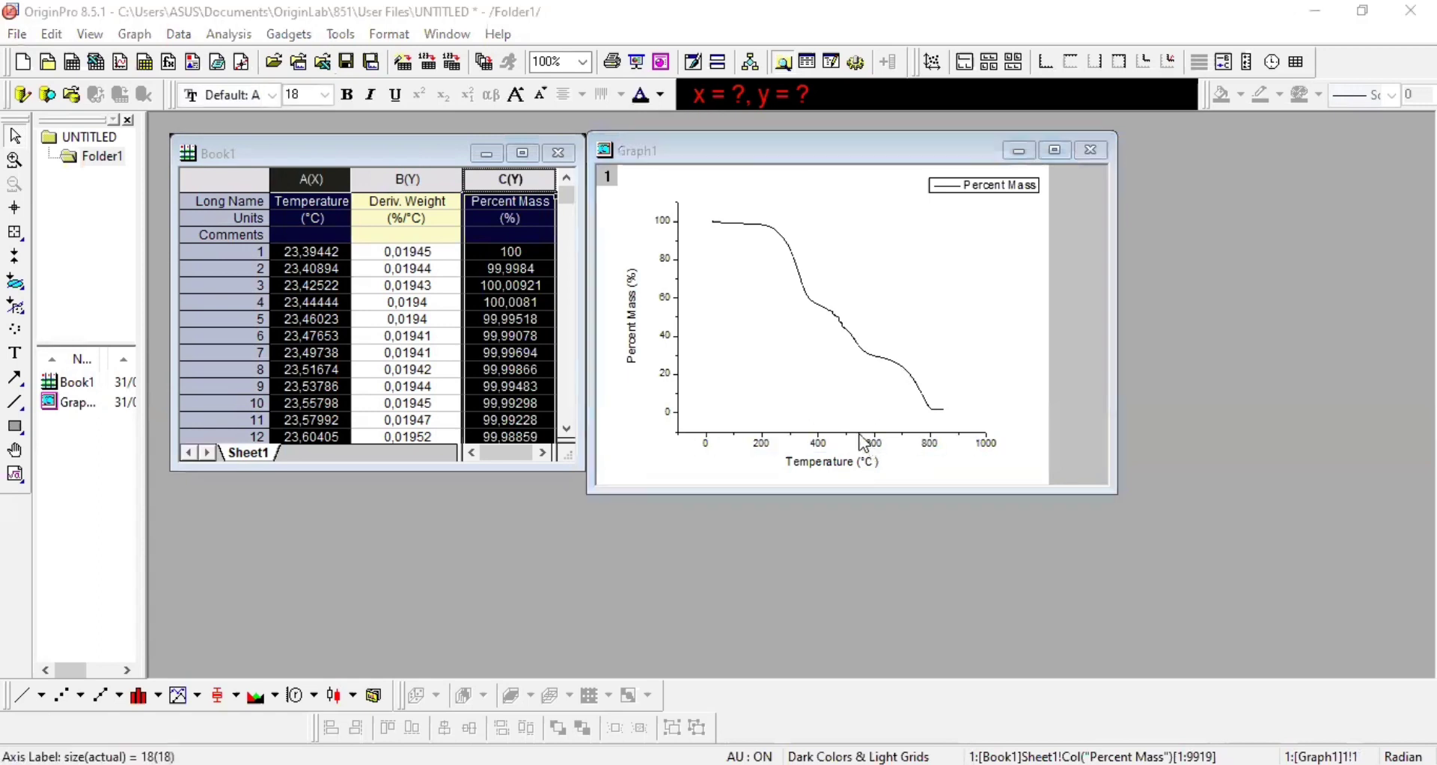
double_click(871, 445)
left_click(554, 253)
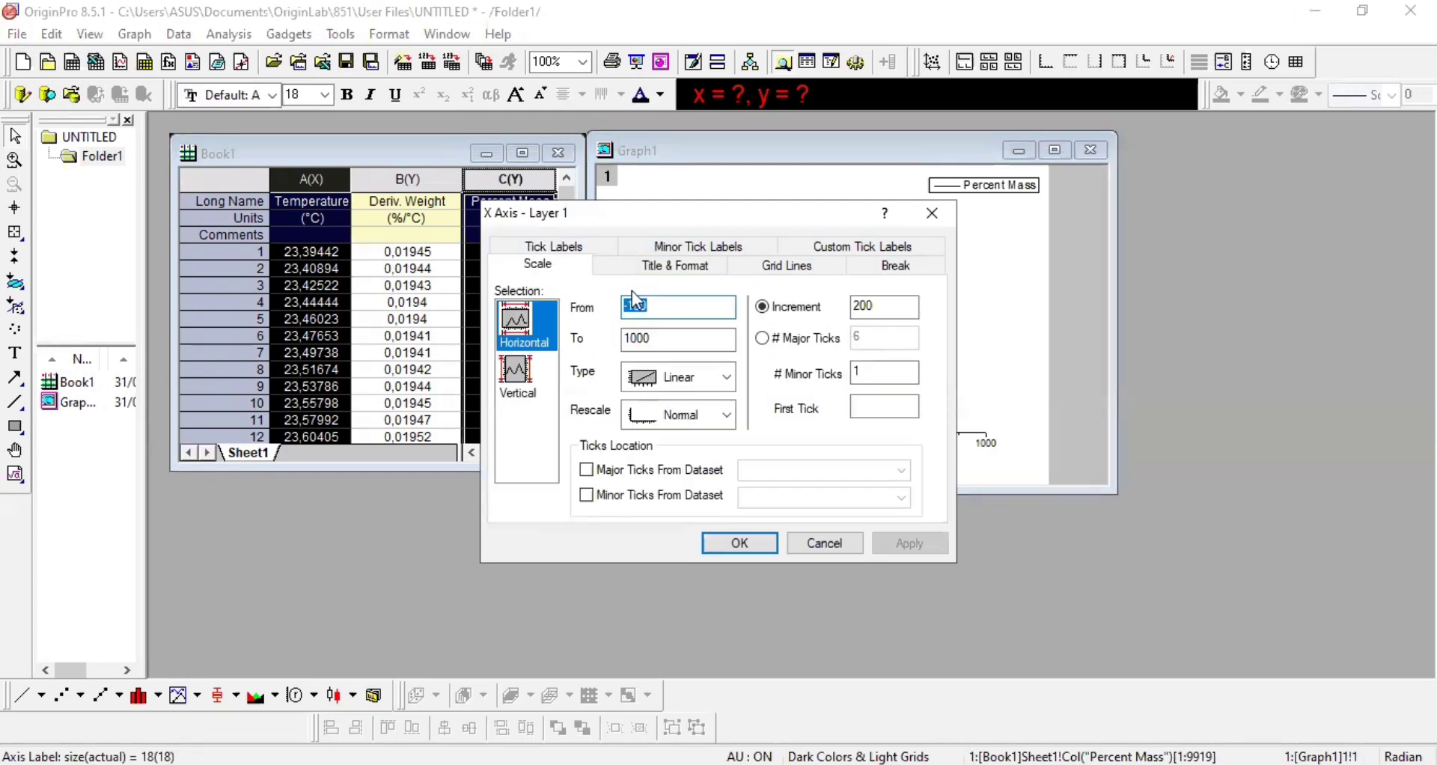
type("0")
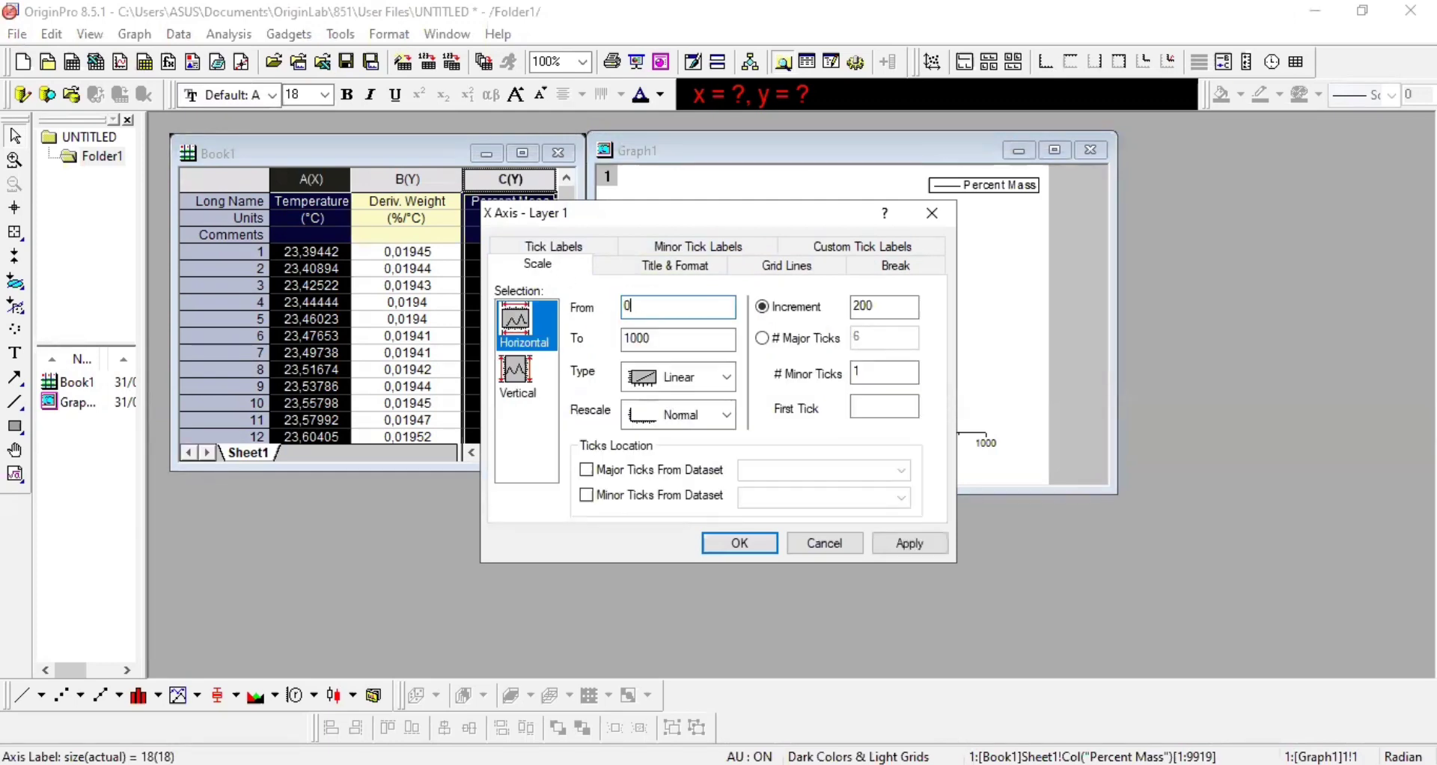
left_click(753, 539)
Set the start value of the graph's vertical Percent Mass axis to 0 and activate the Book1 worksheet.
left_click(662, 373)
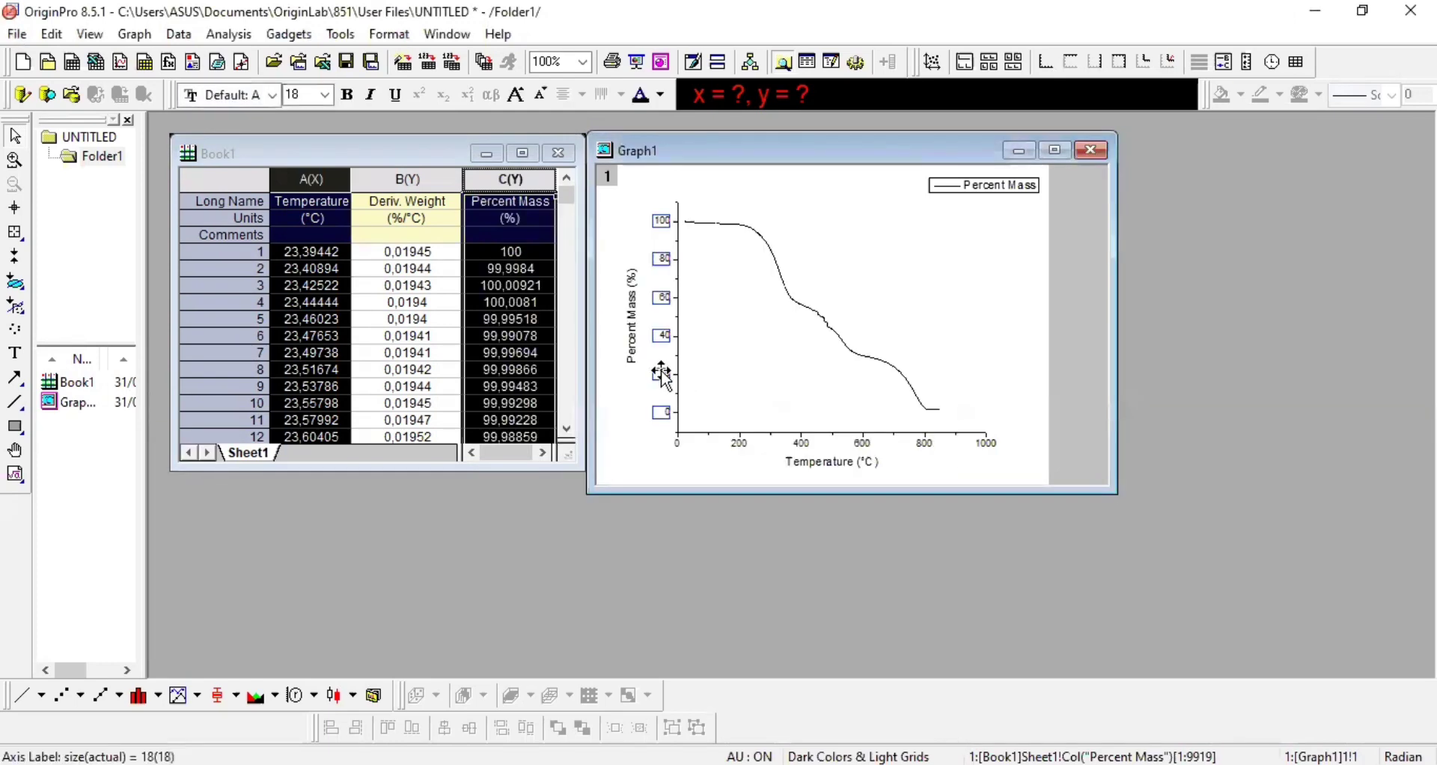
double_click(662, 373)
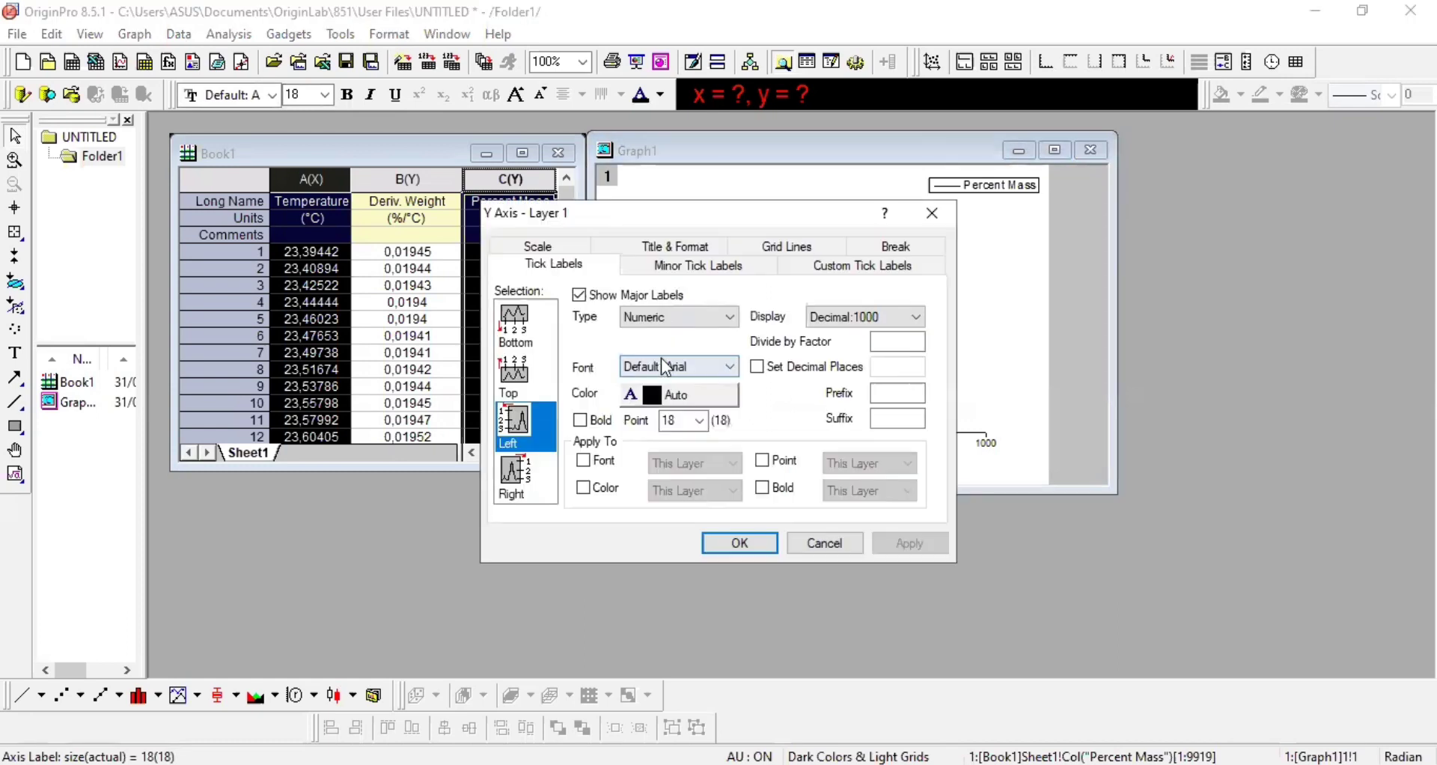
left_click(563, 244)
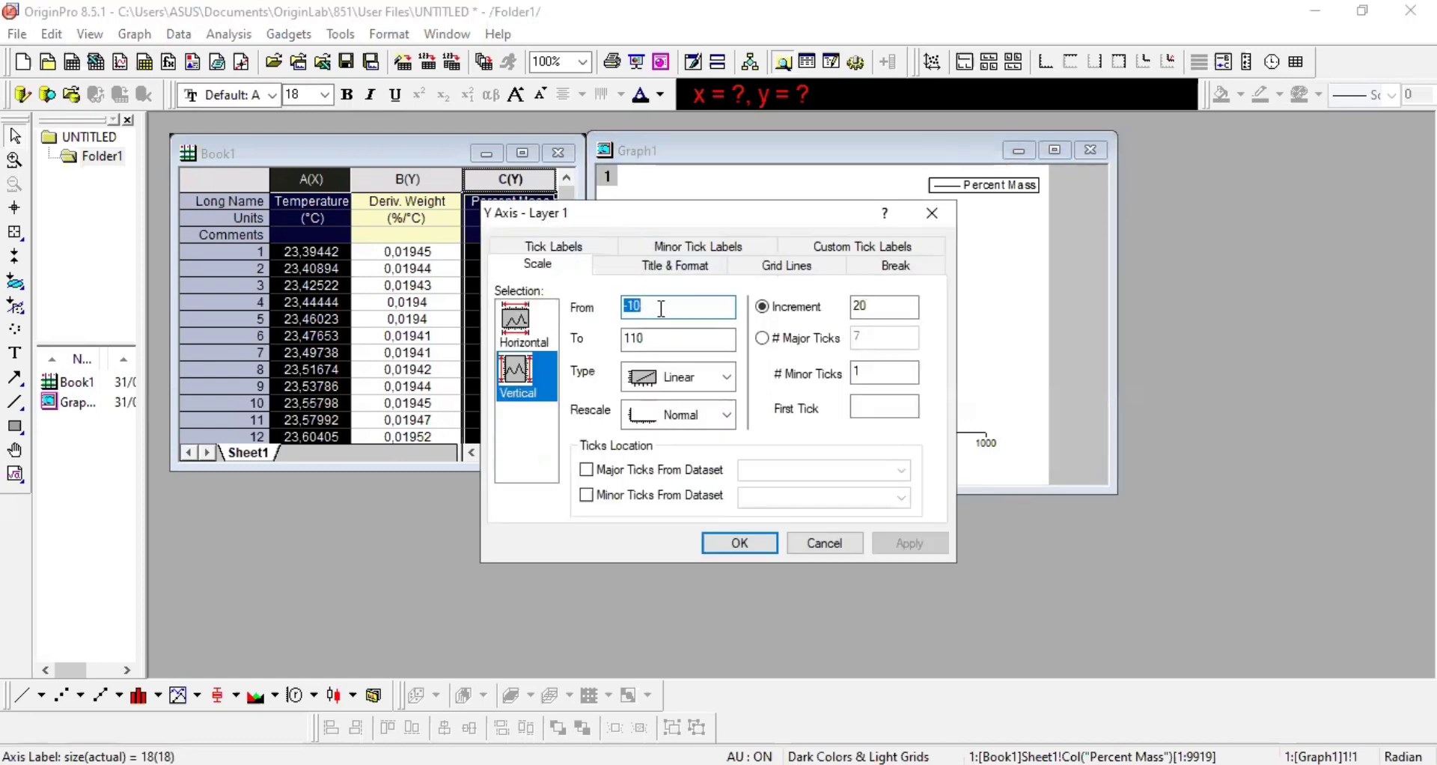
type("0")
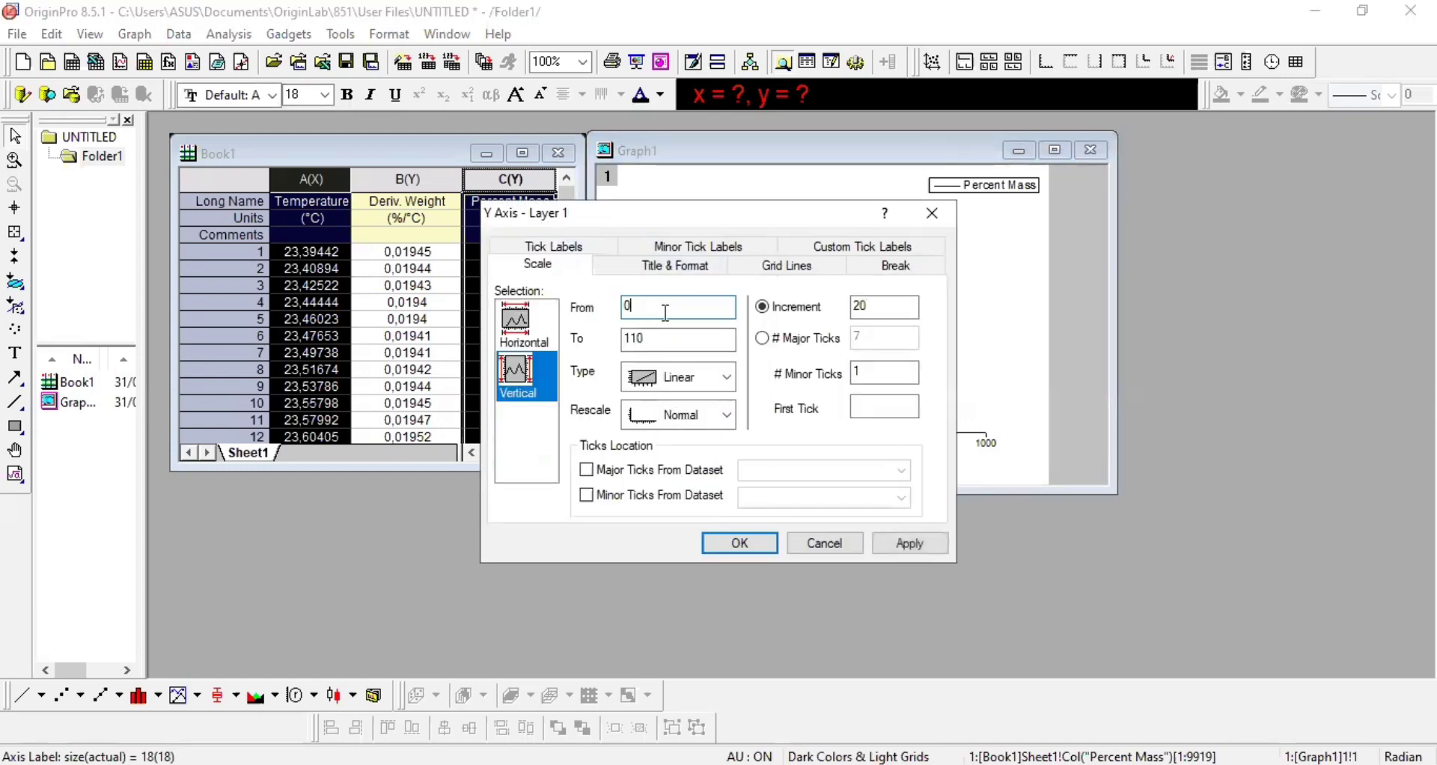
left_click(756, 545)
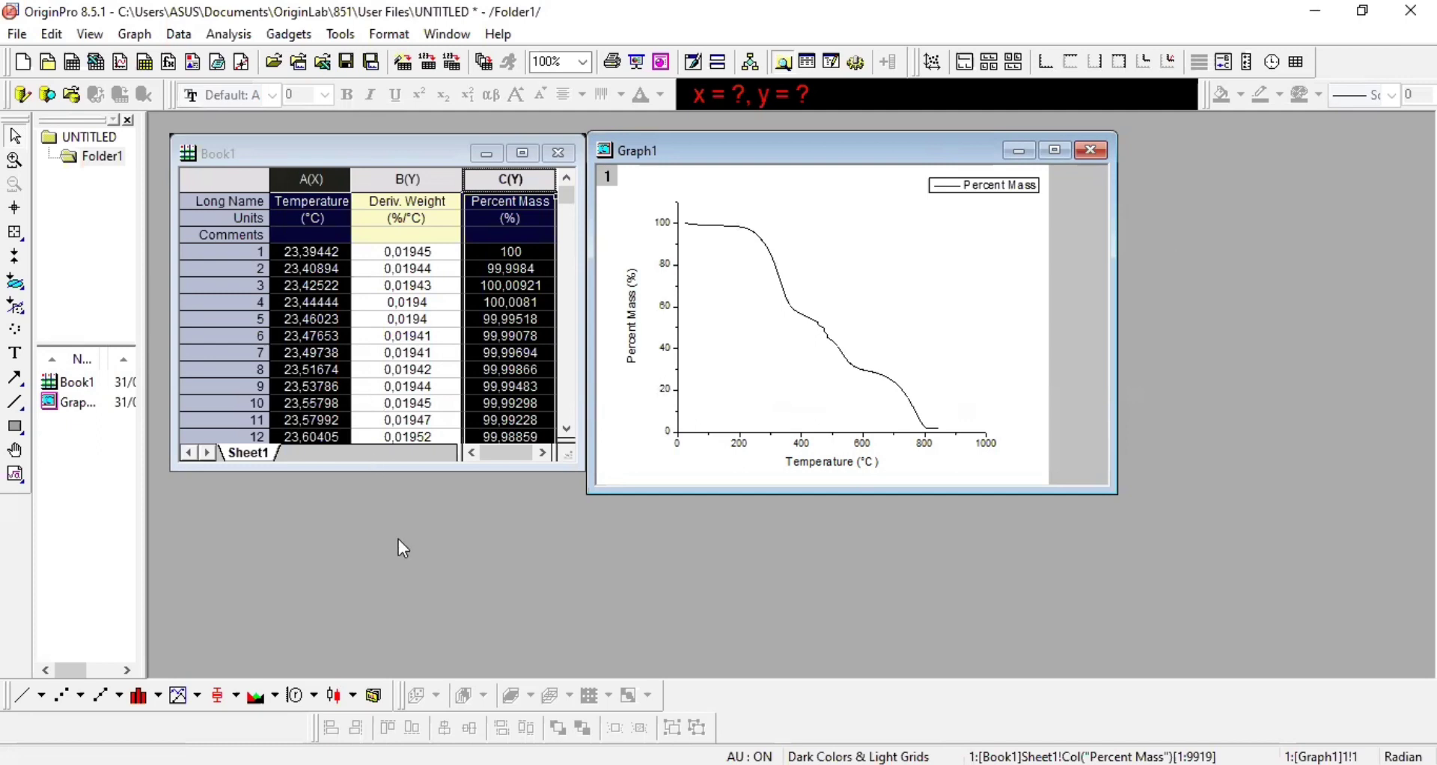
left_click(352, 159)
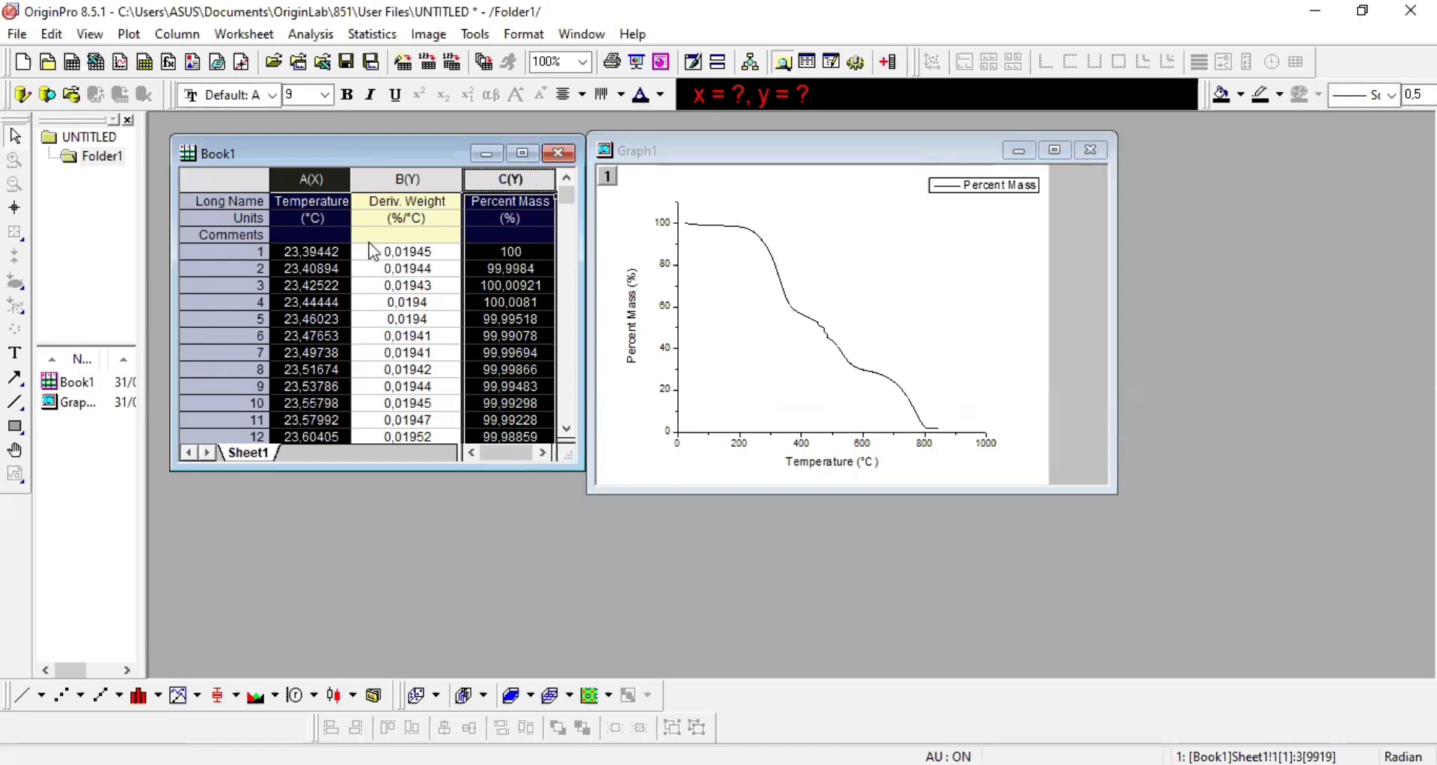
Plot Deriv. Weight against Temperature as a line graph and place its window beside the Percent Mass graph.
left_click(374, 178)
left_click(321, 178)
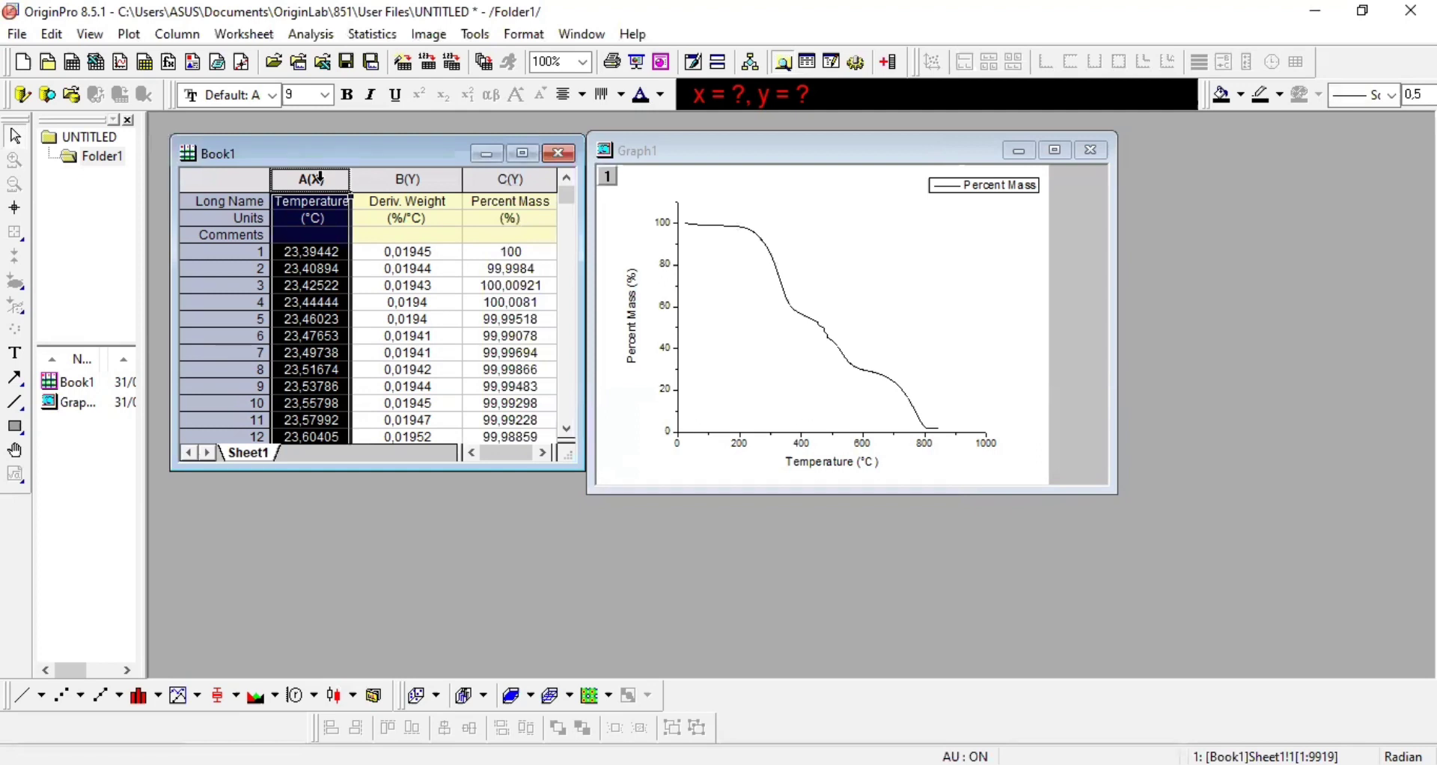
left_click(322, 178)
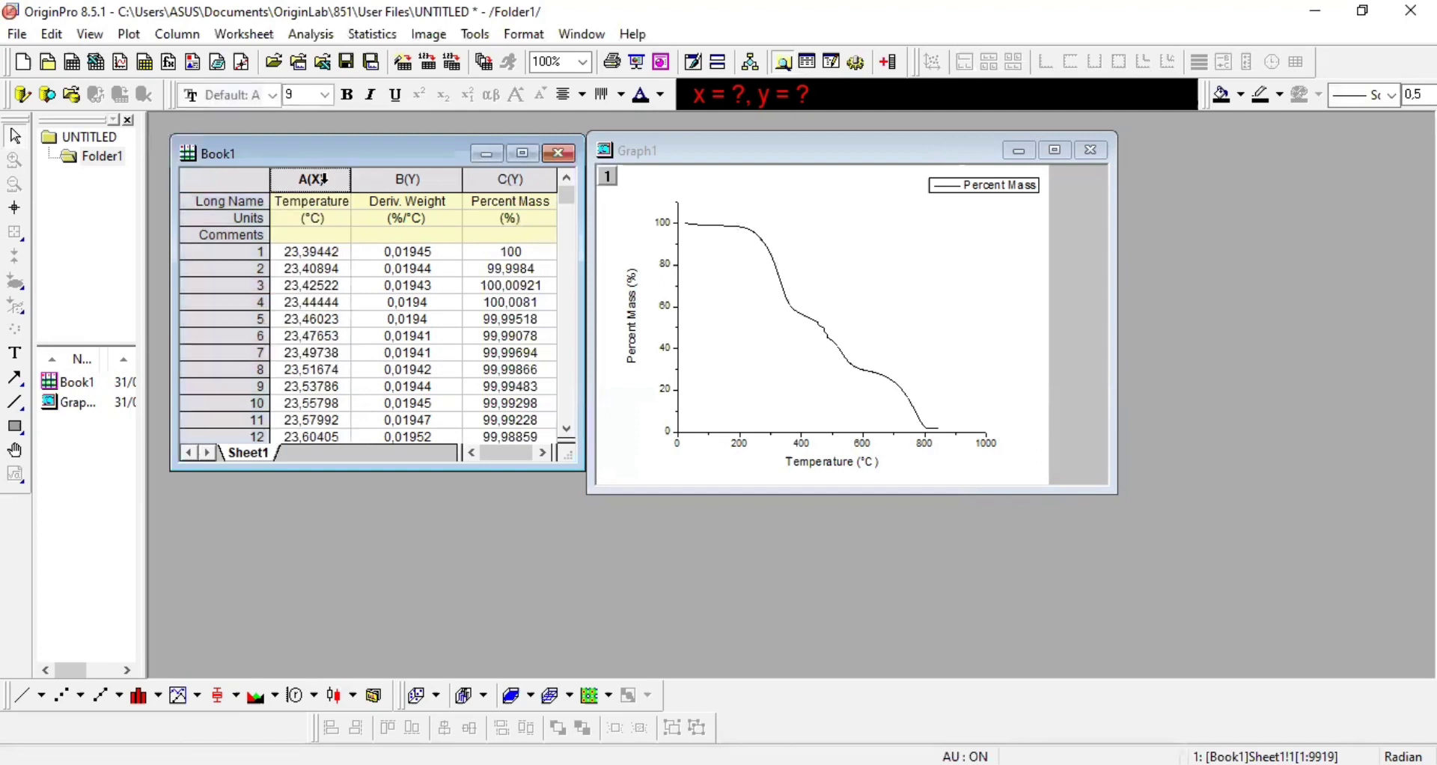
left_click(316, 173)
left_click(389, 176, "shift")
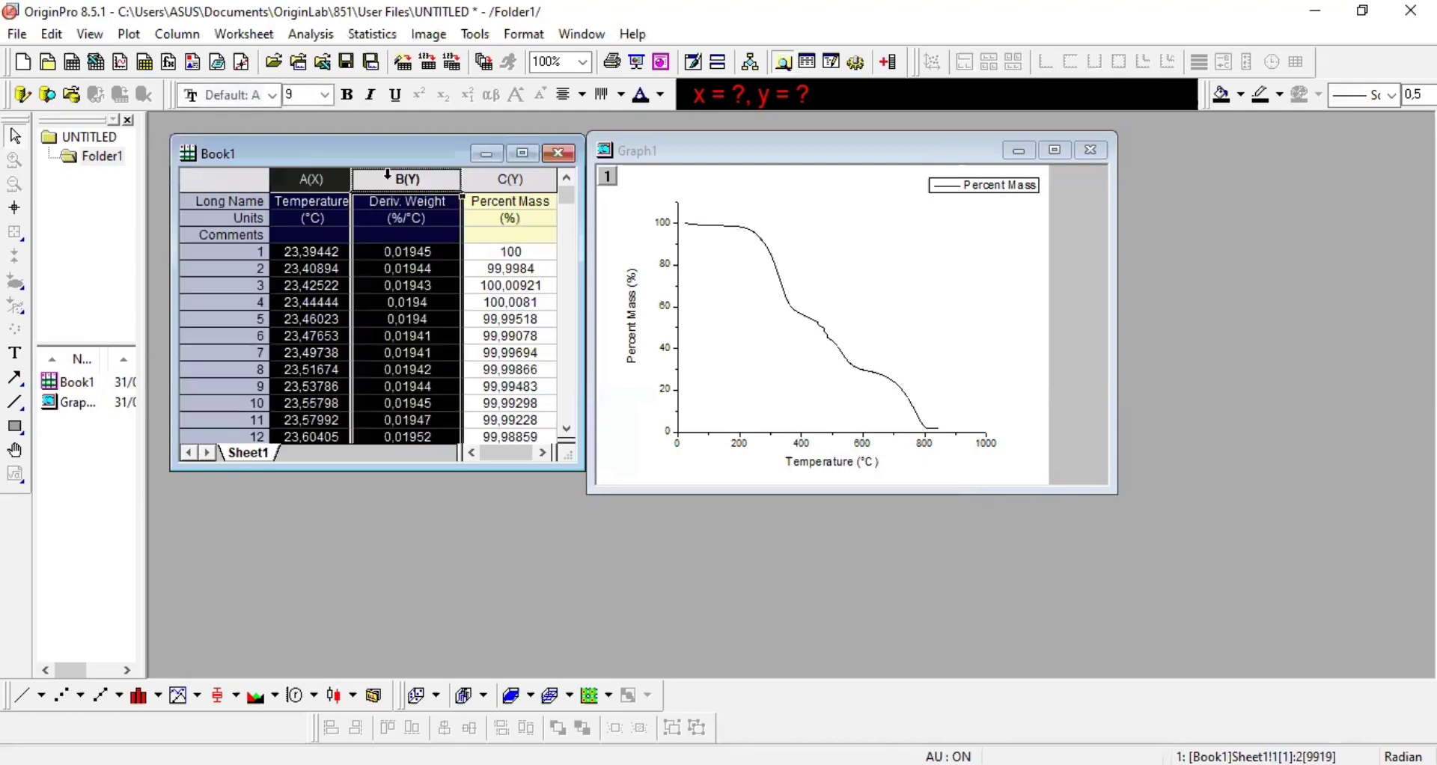
left_click(130, 35)
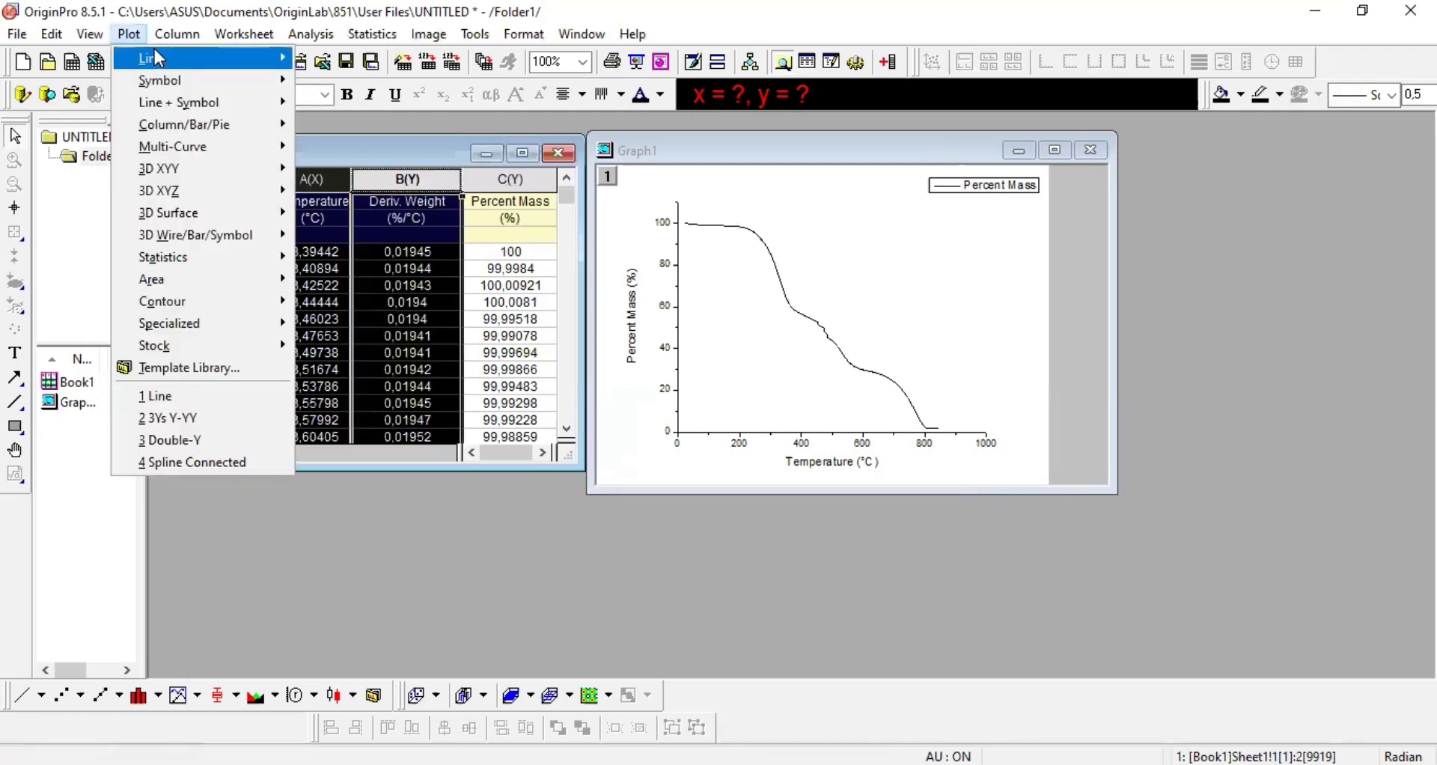
mouse_move(225, 59)
left_click(359, 63)
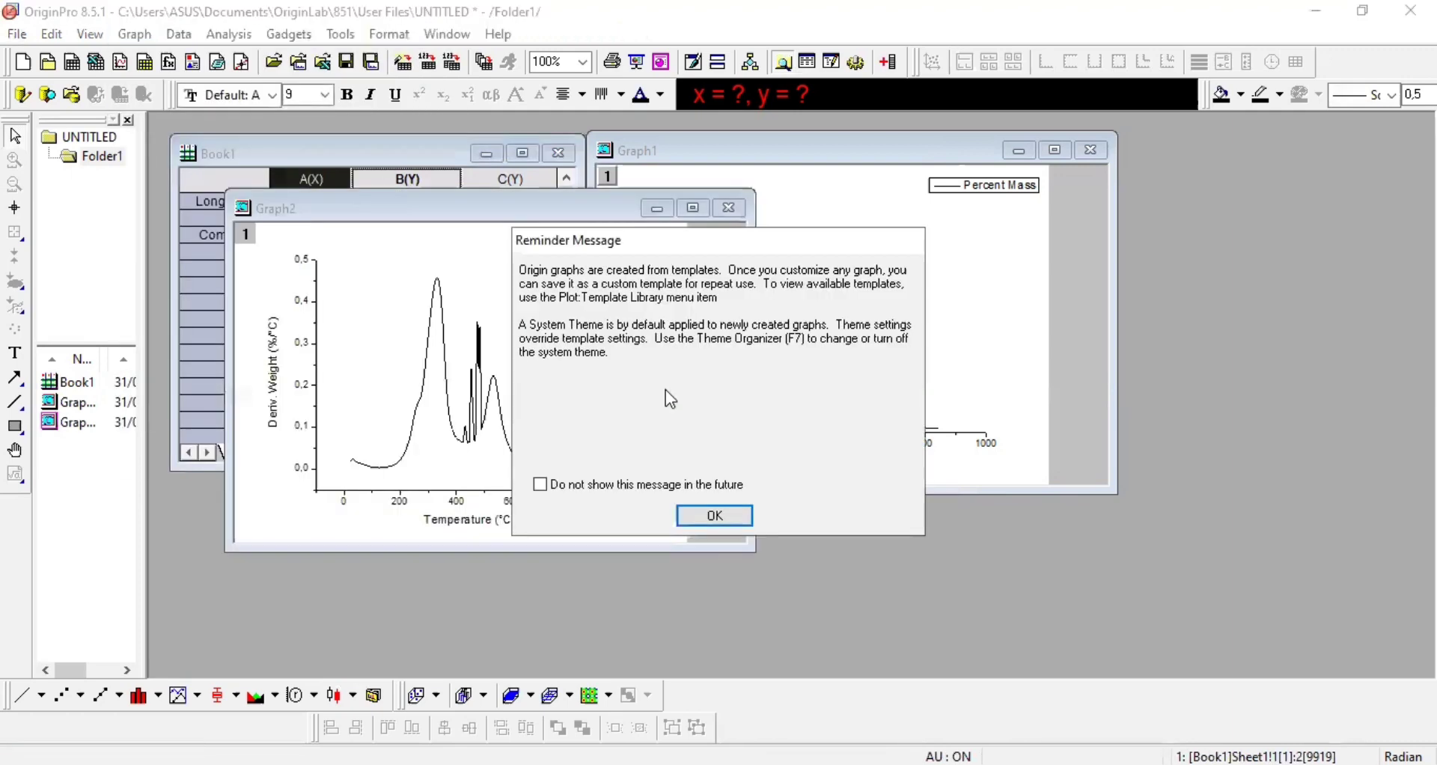
left_click(715, 516)
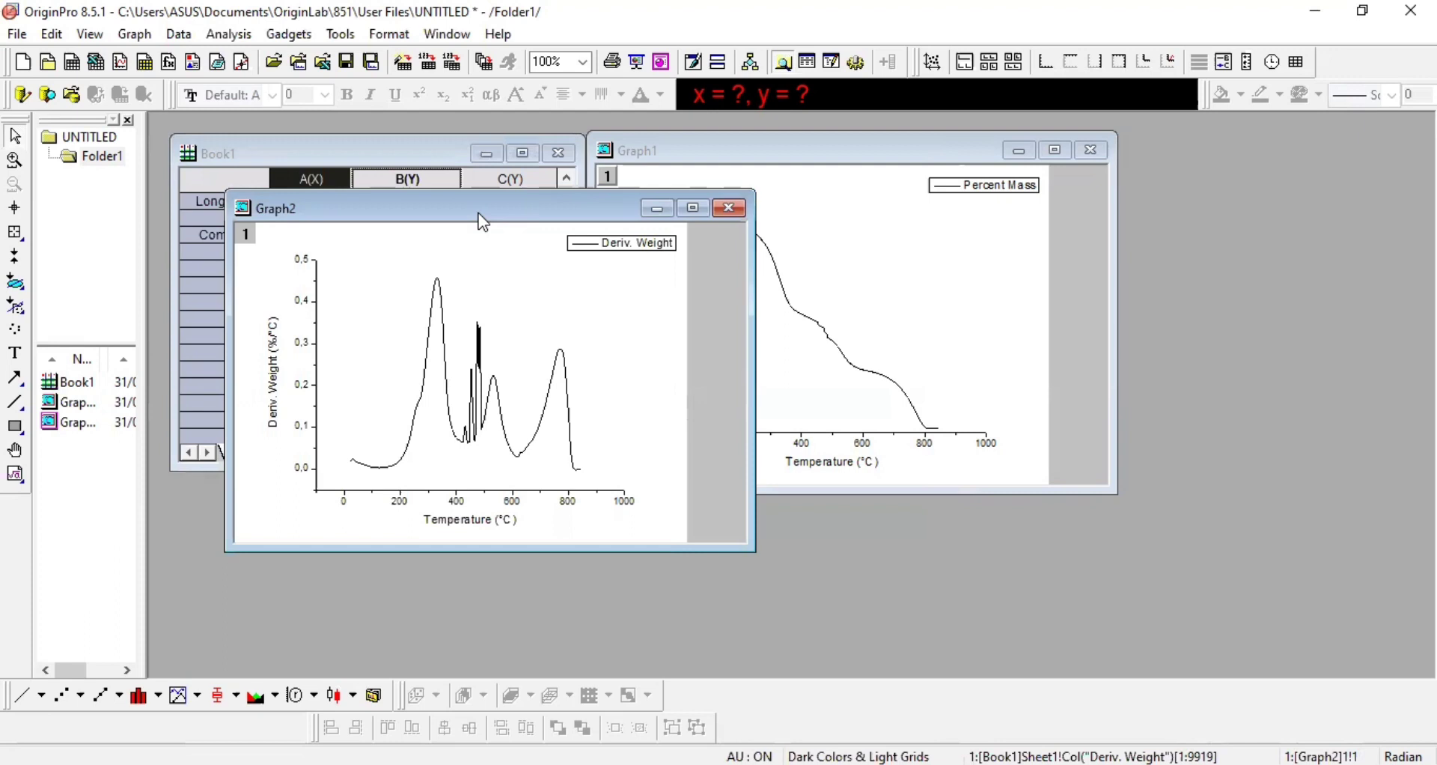
left_click_drag(478, 214, 1191, 154)
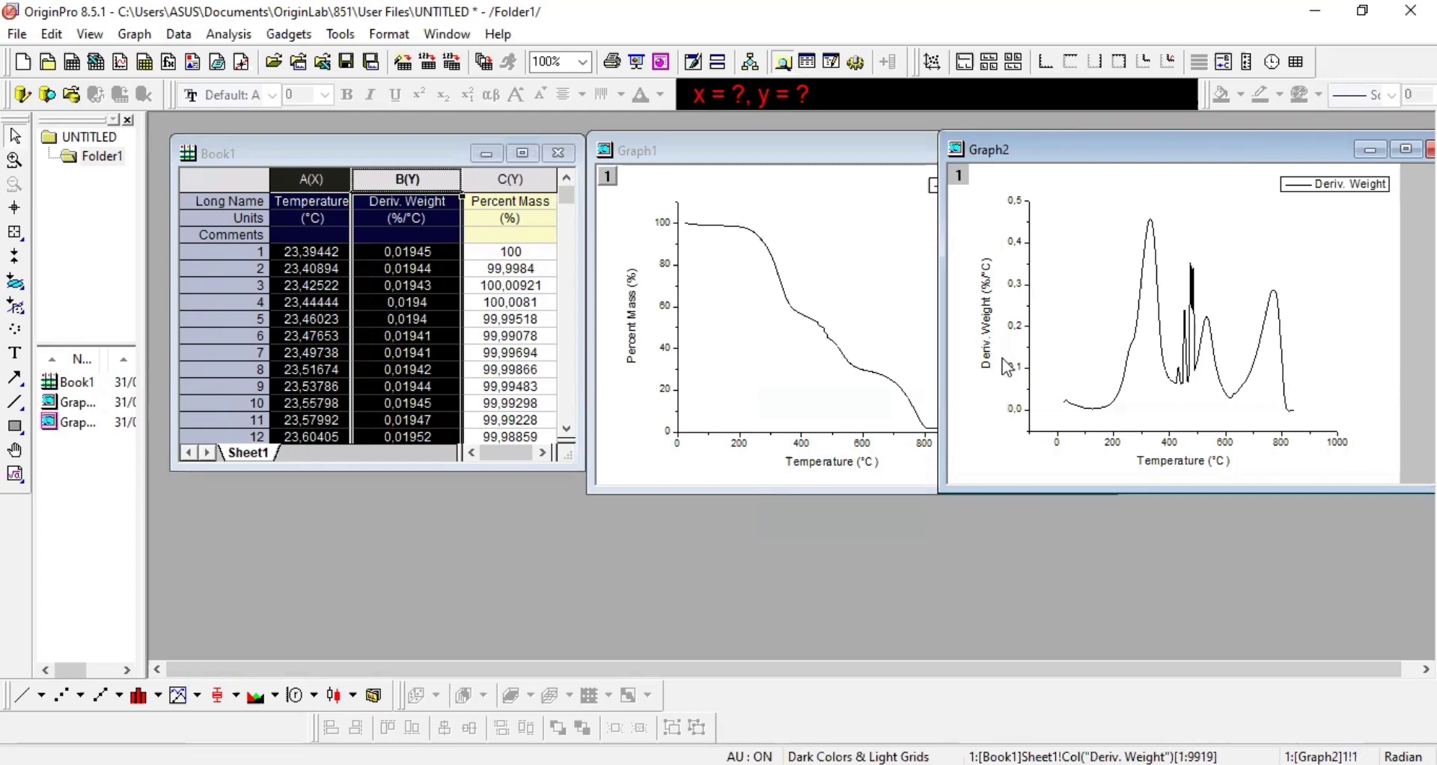
Set the start value of the Deriv. Weight graph's horizontal Temperature axis to 0.
left_click(1061, 442)
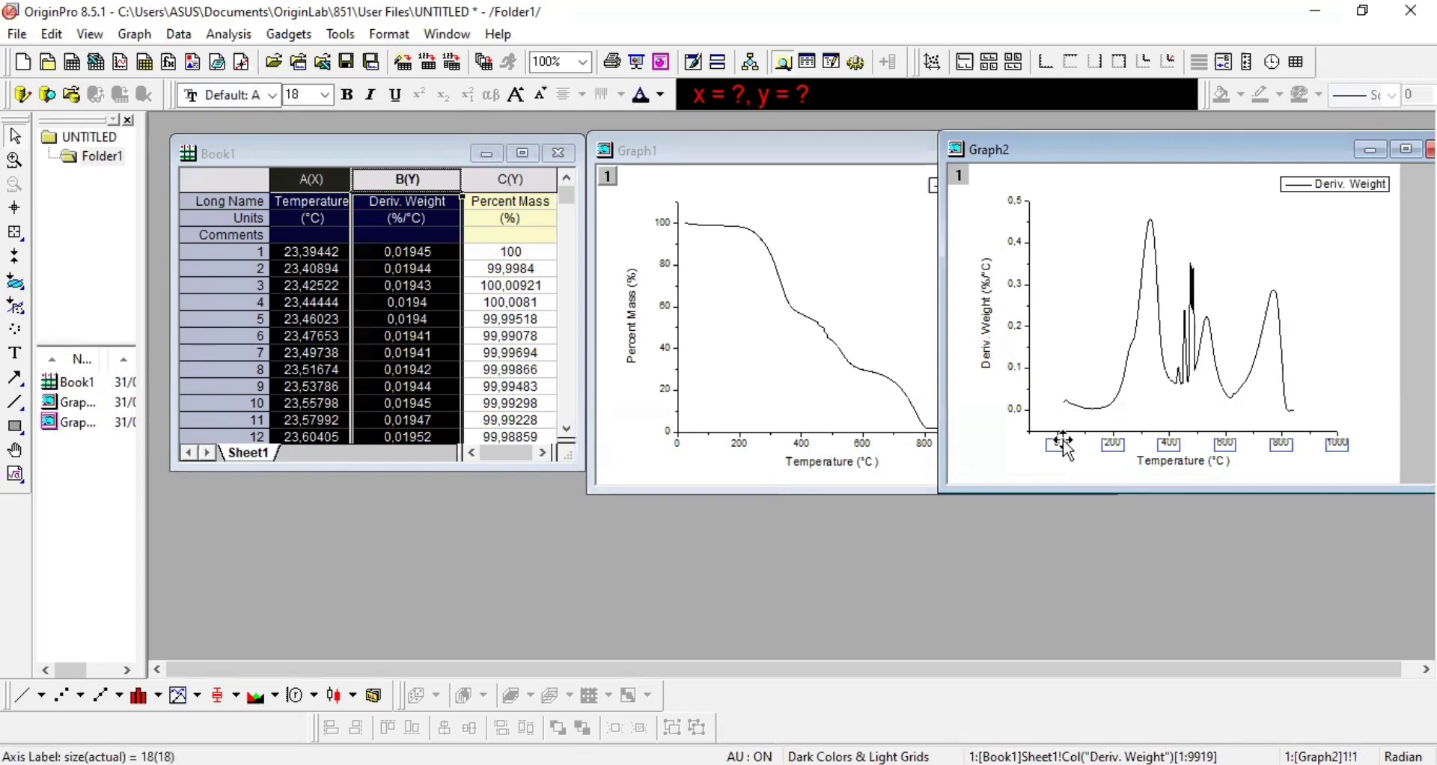
double_click(1063, 445)
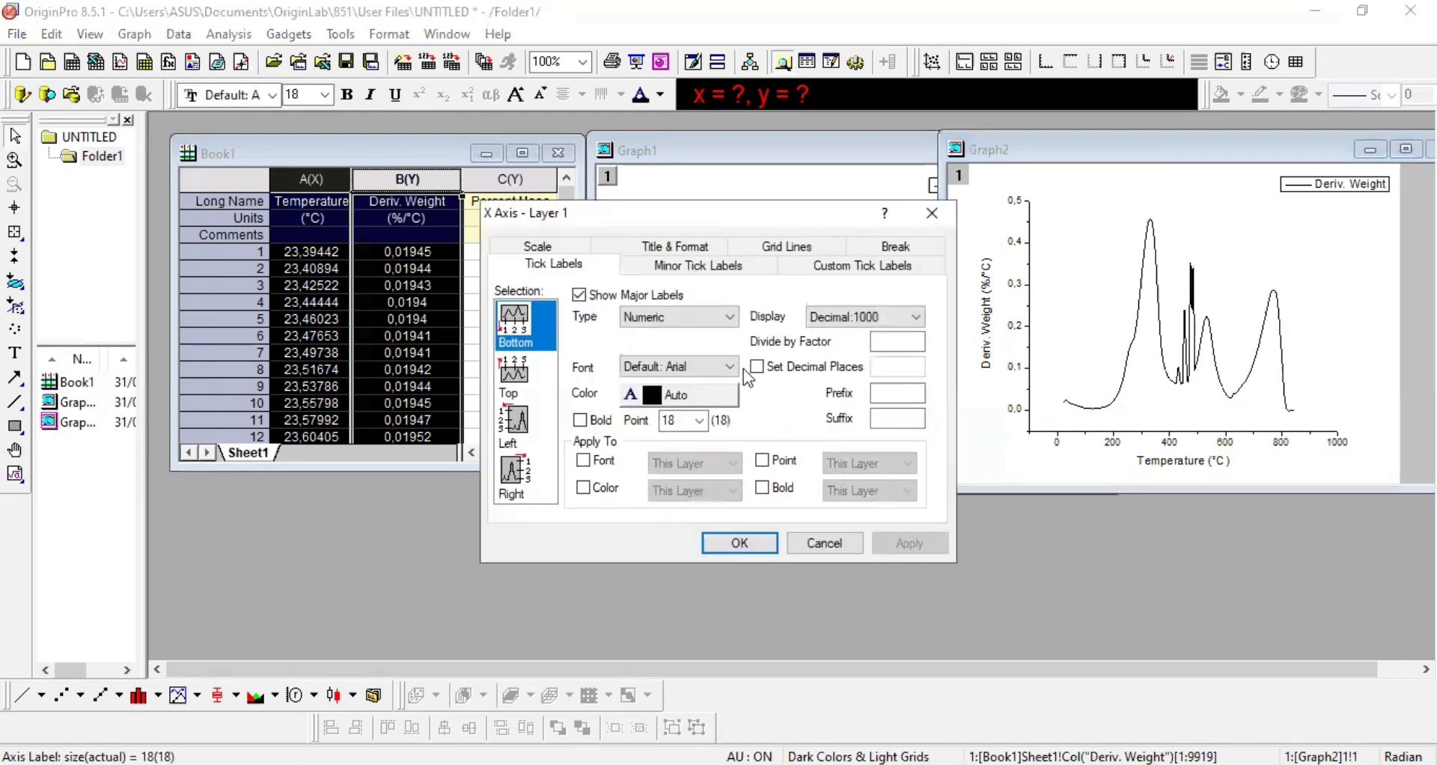
left_click(565, 242)
double_click(642, 304)
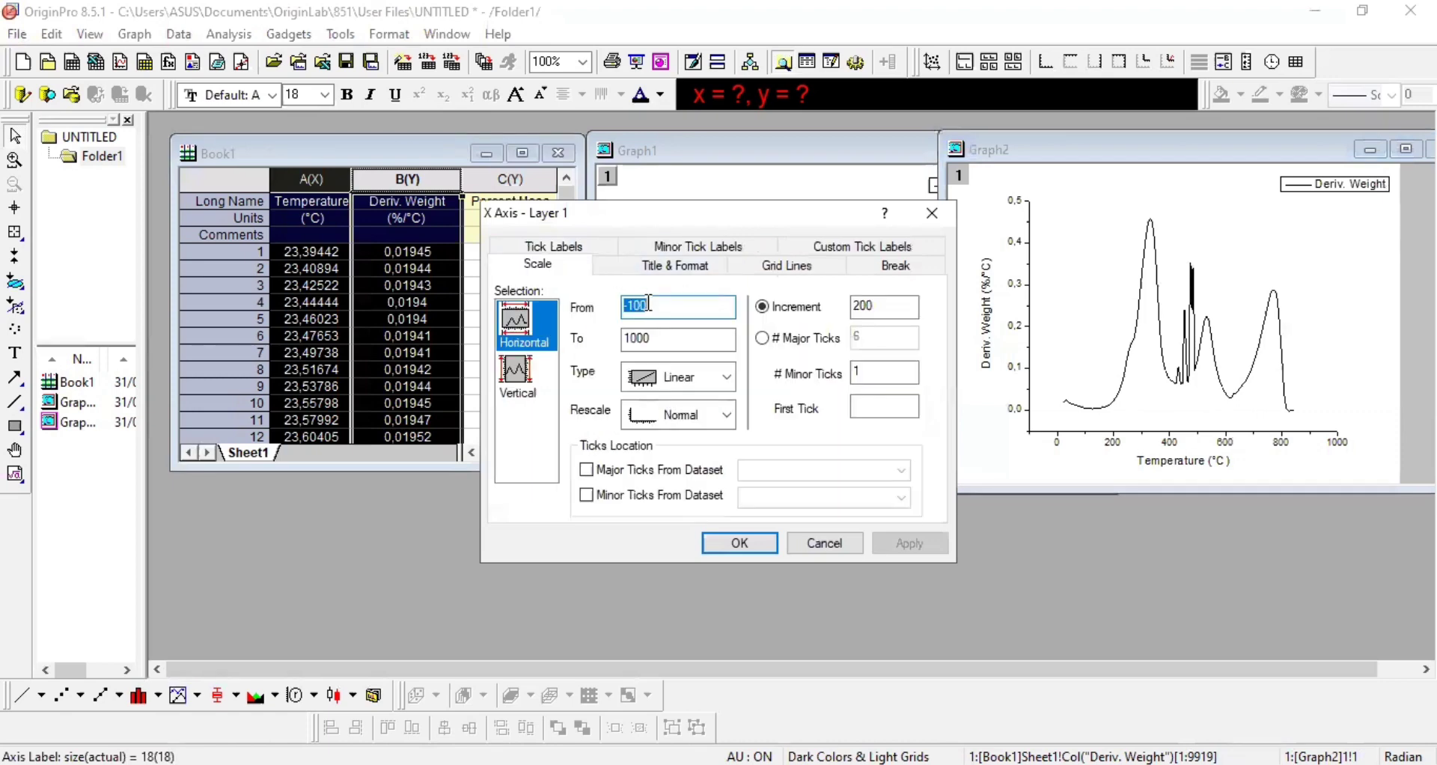
type("0")
left_click(740, 543)
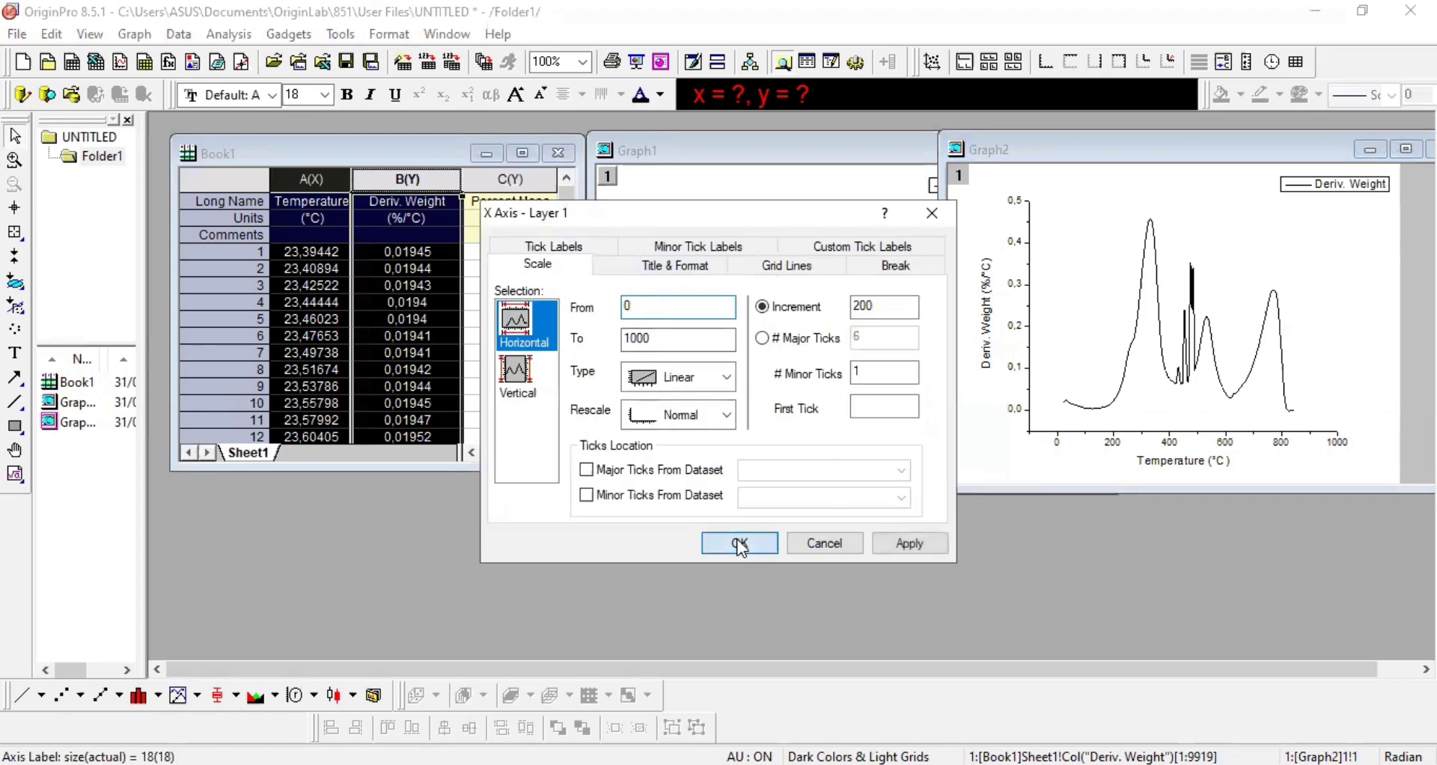
Set the start value of the Deriv. Weight graph's vertical axis to 0 and shift its window slightly away from Graph1.
left_click(1020, 369)
double_click(1017, 369)
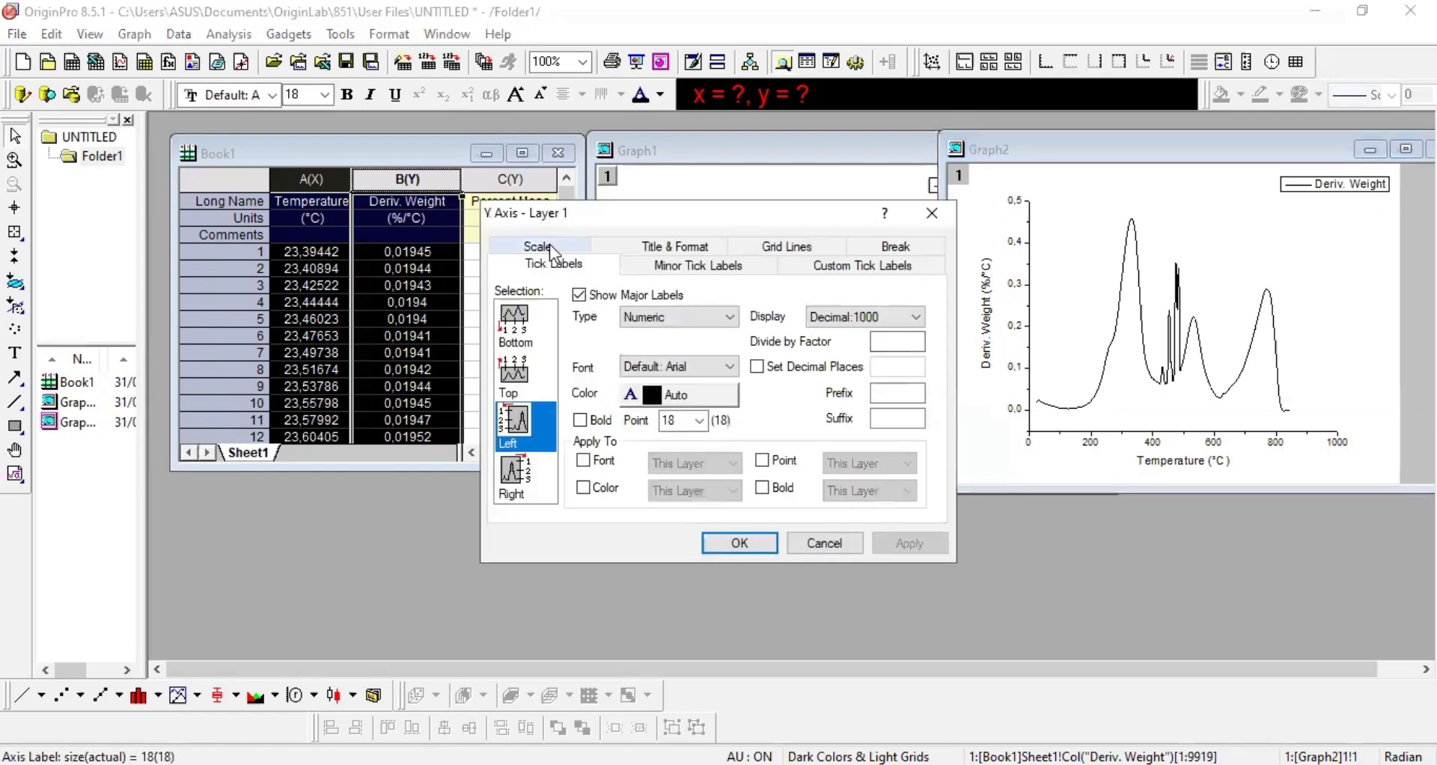
left_click(552, 246)
type("0")
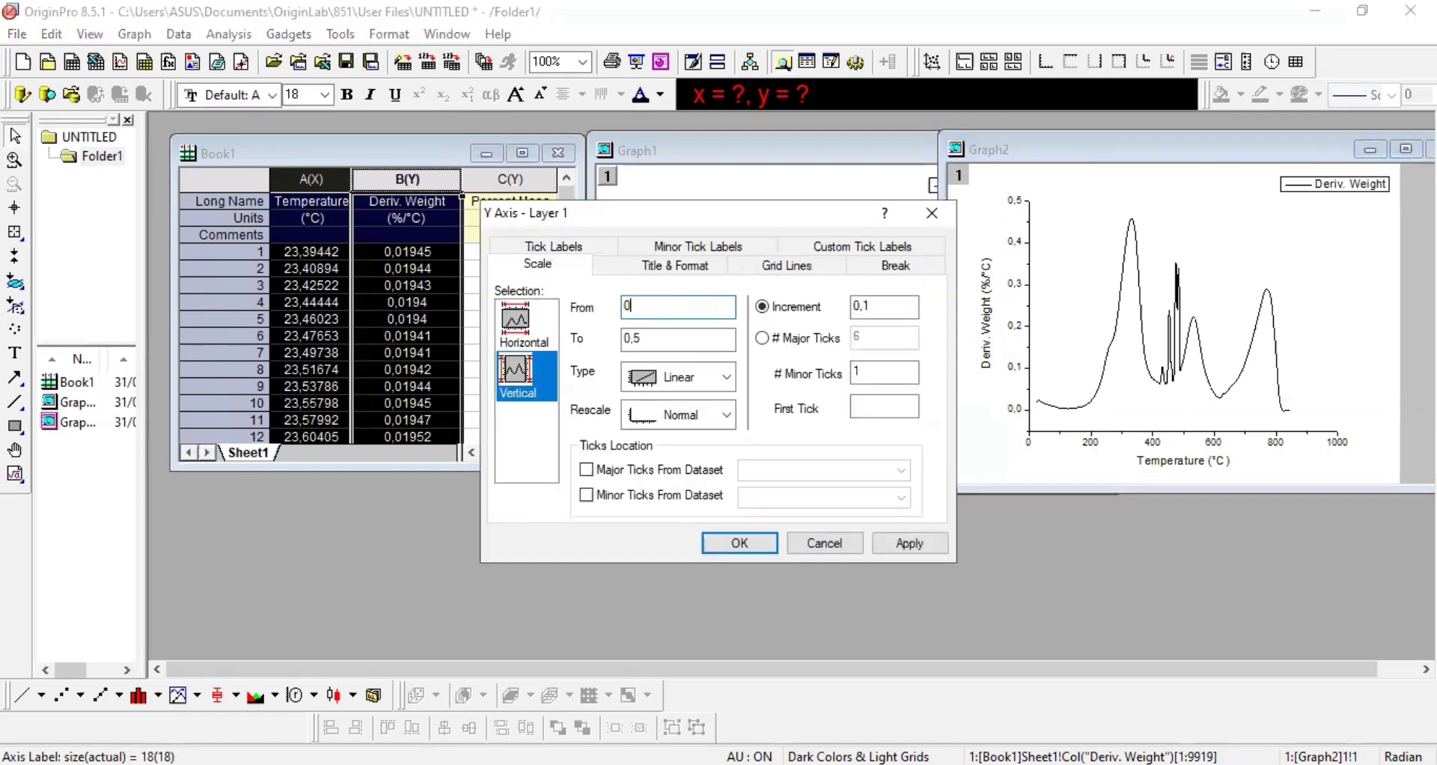
left_click(730, 545)
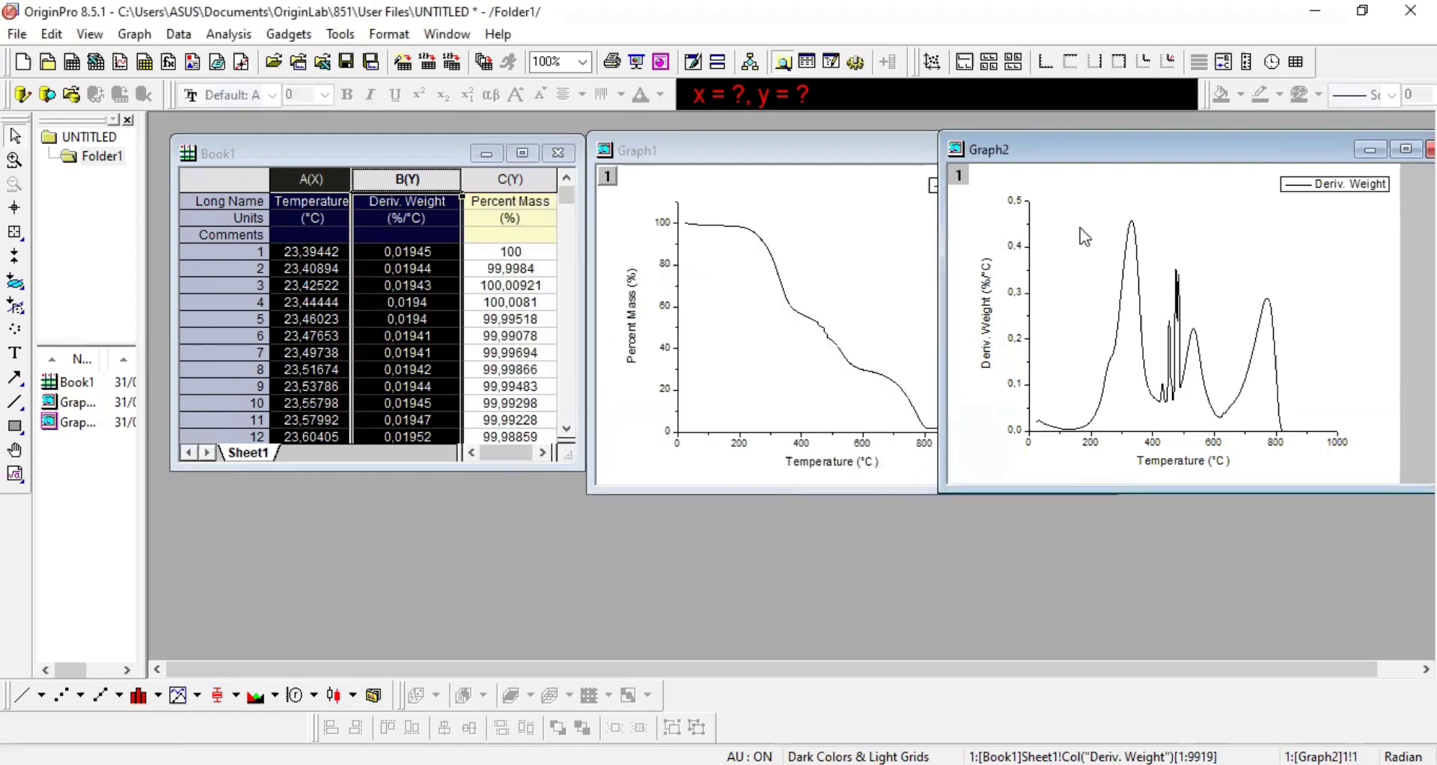
mouse_move(1082, 155)
left_mouse_down()
mouse_move(1113, 157)
mouse_move(1096, 154)
left_mouse_up()
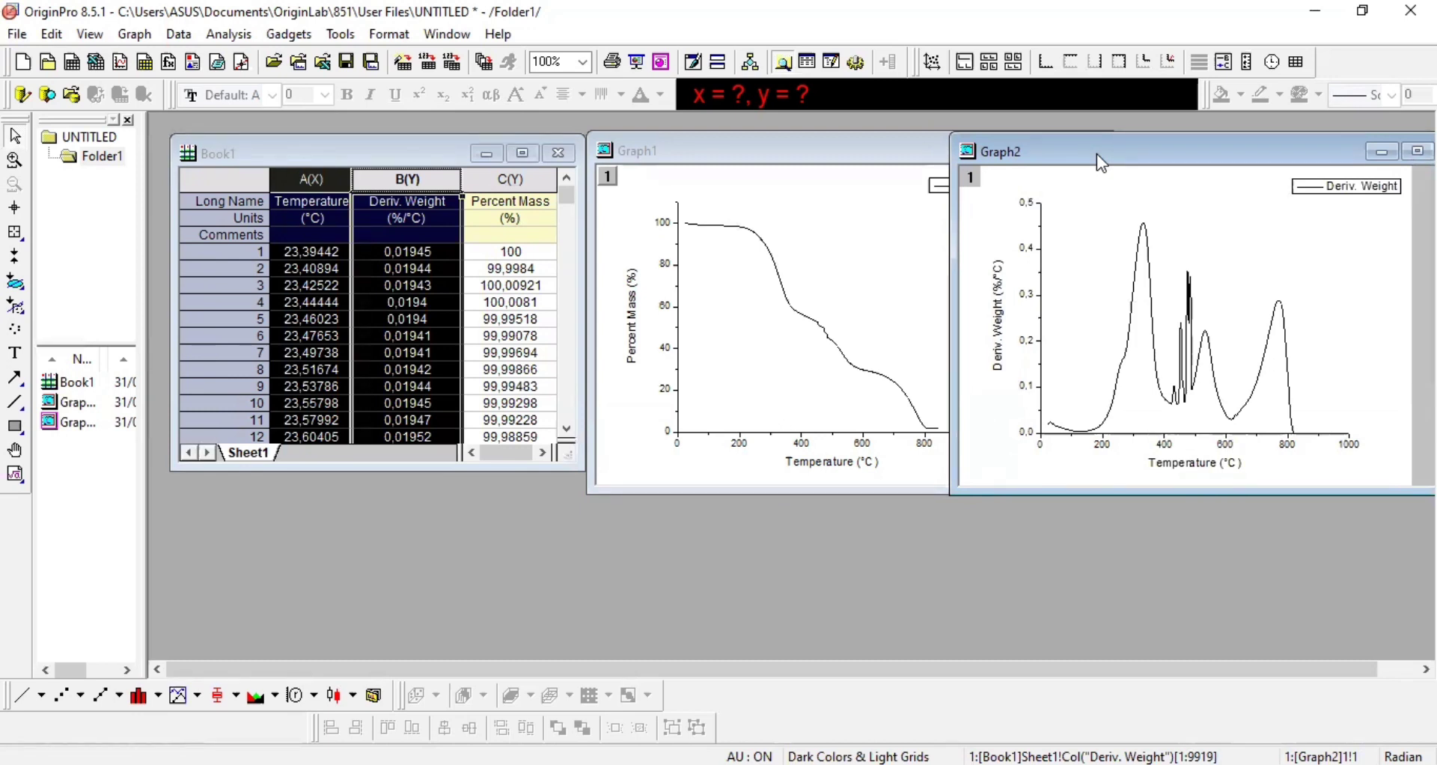
left_click(711, 151)
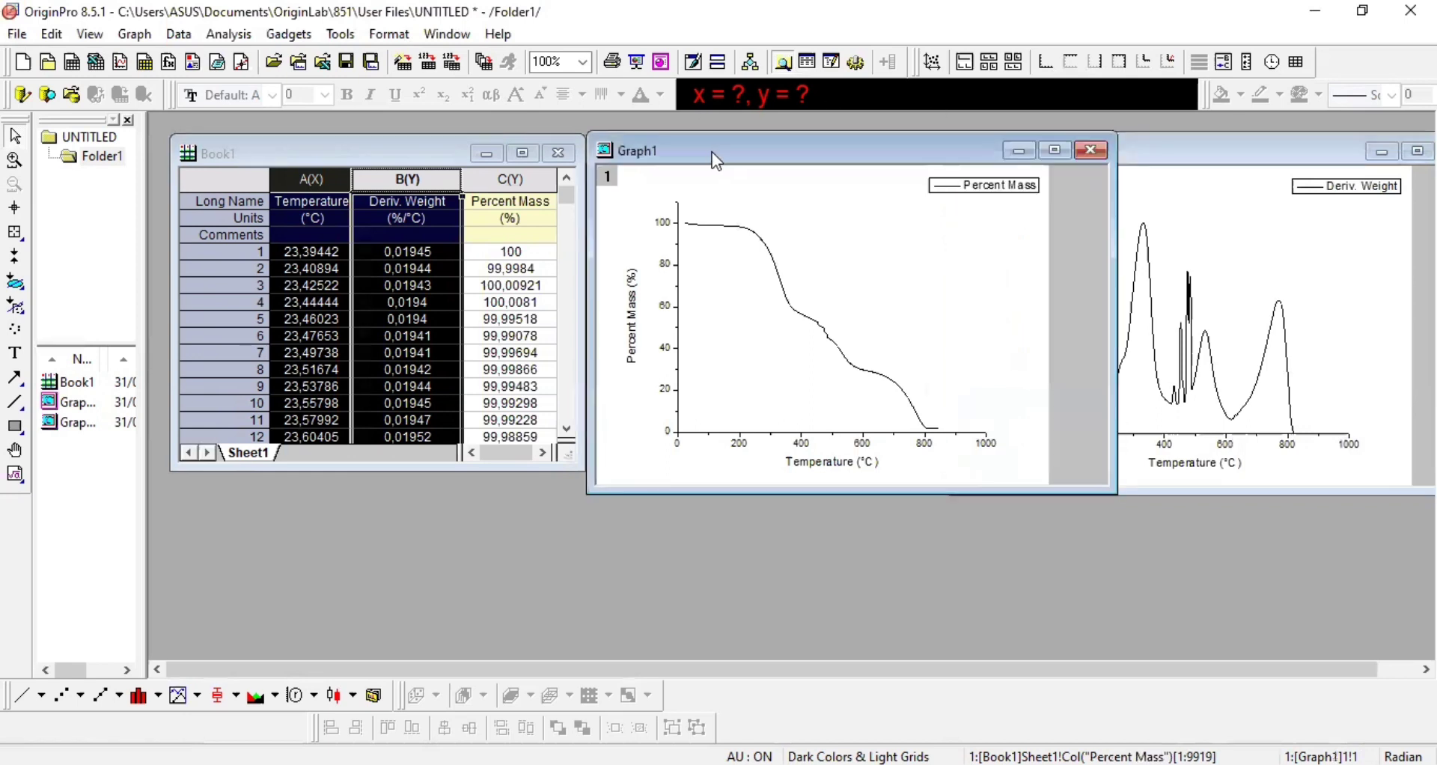
left_click(1055, 152)
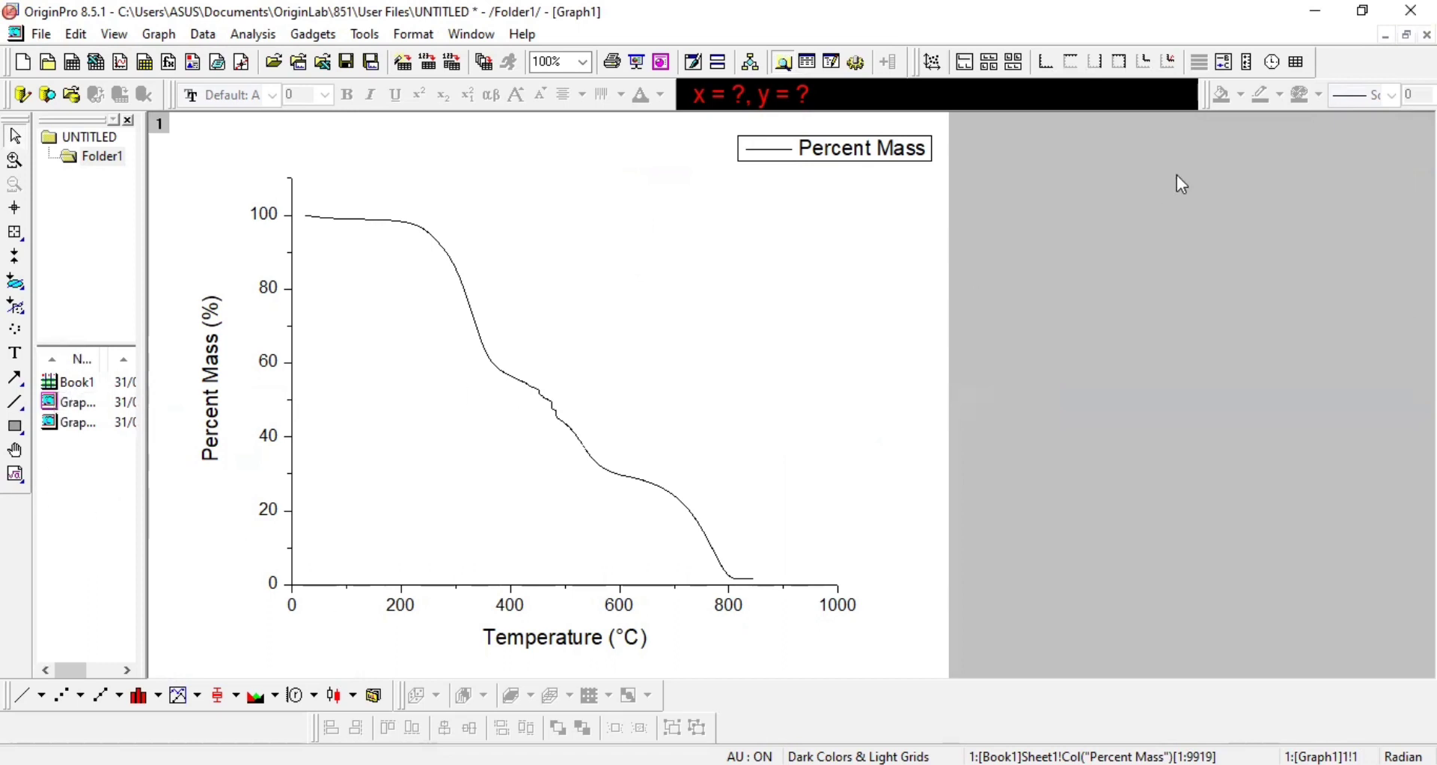
left_click(1368, 41)
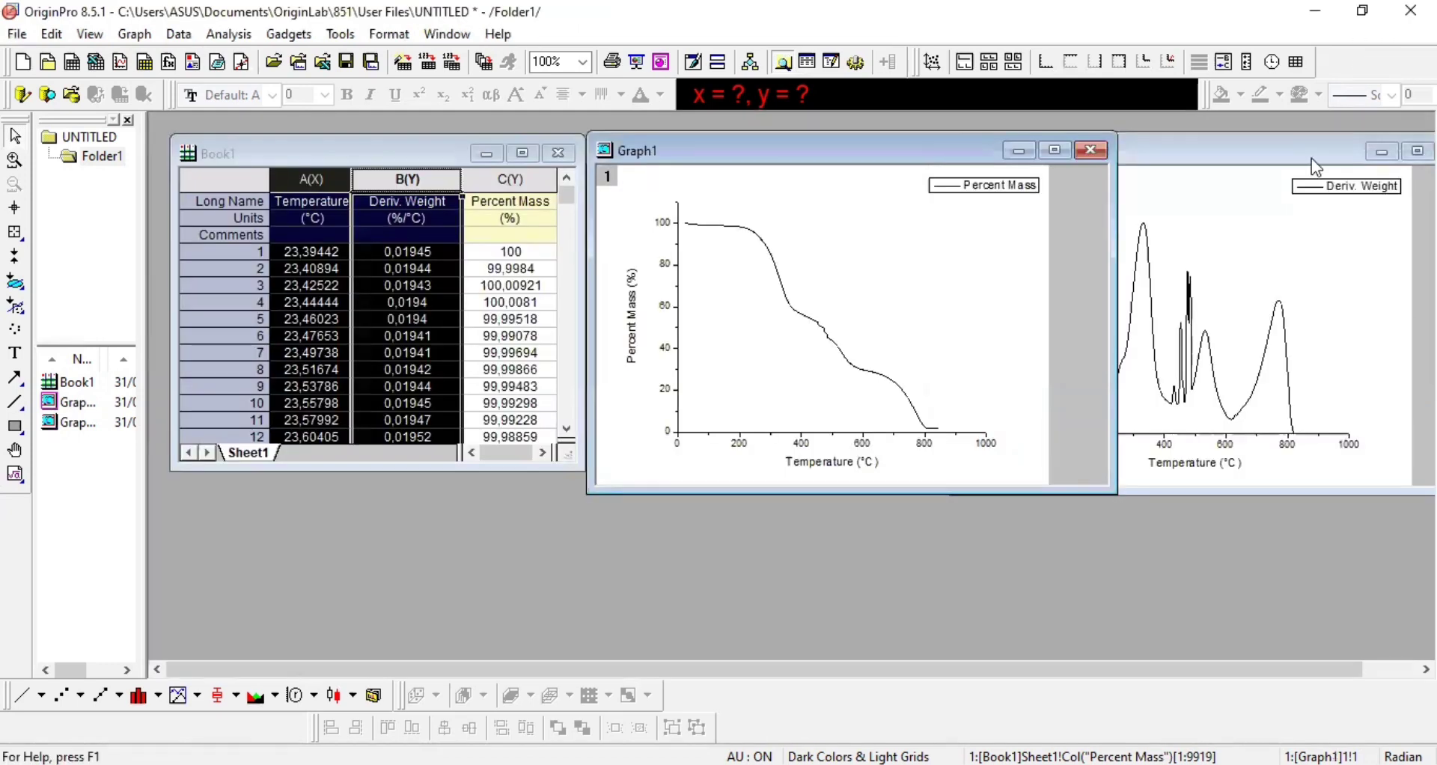
left_click(1198, 476)
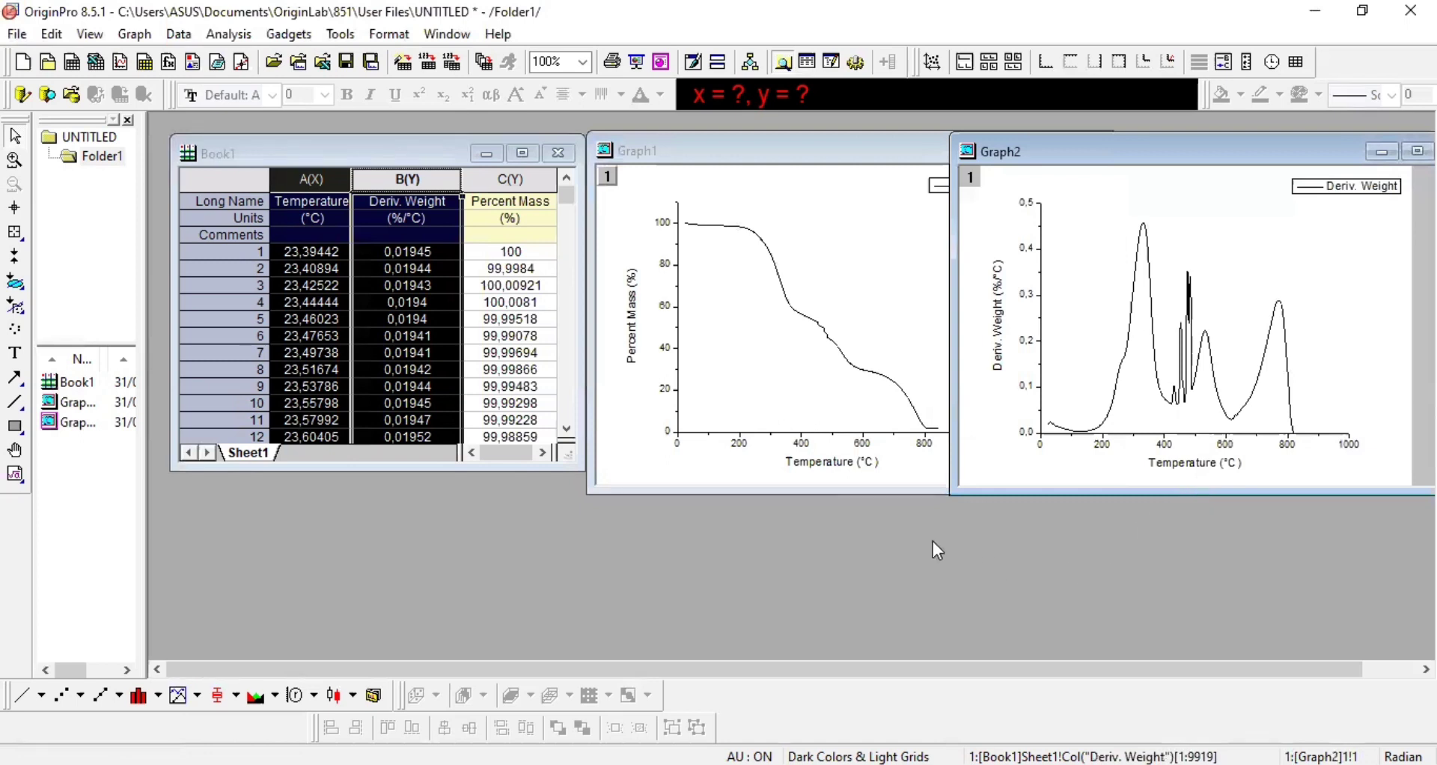
Maximize the Percent Mass graph and draw horizontal lines from the curve at 100 % and about 64 %, ending near 850 °C.
left_click(731, 154)
left_click(1060, 153)
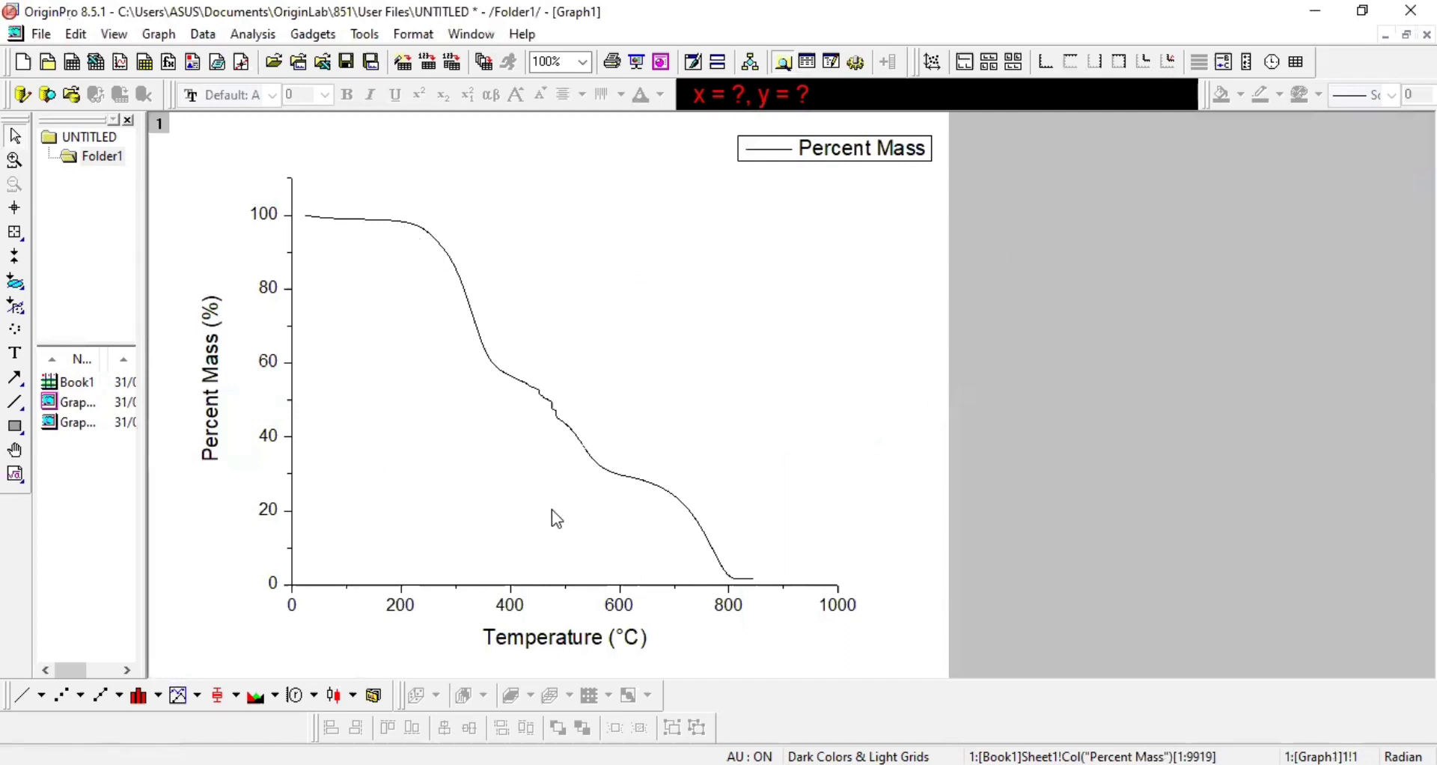
left_click(13, 404)
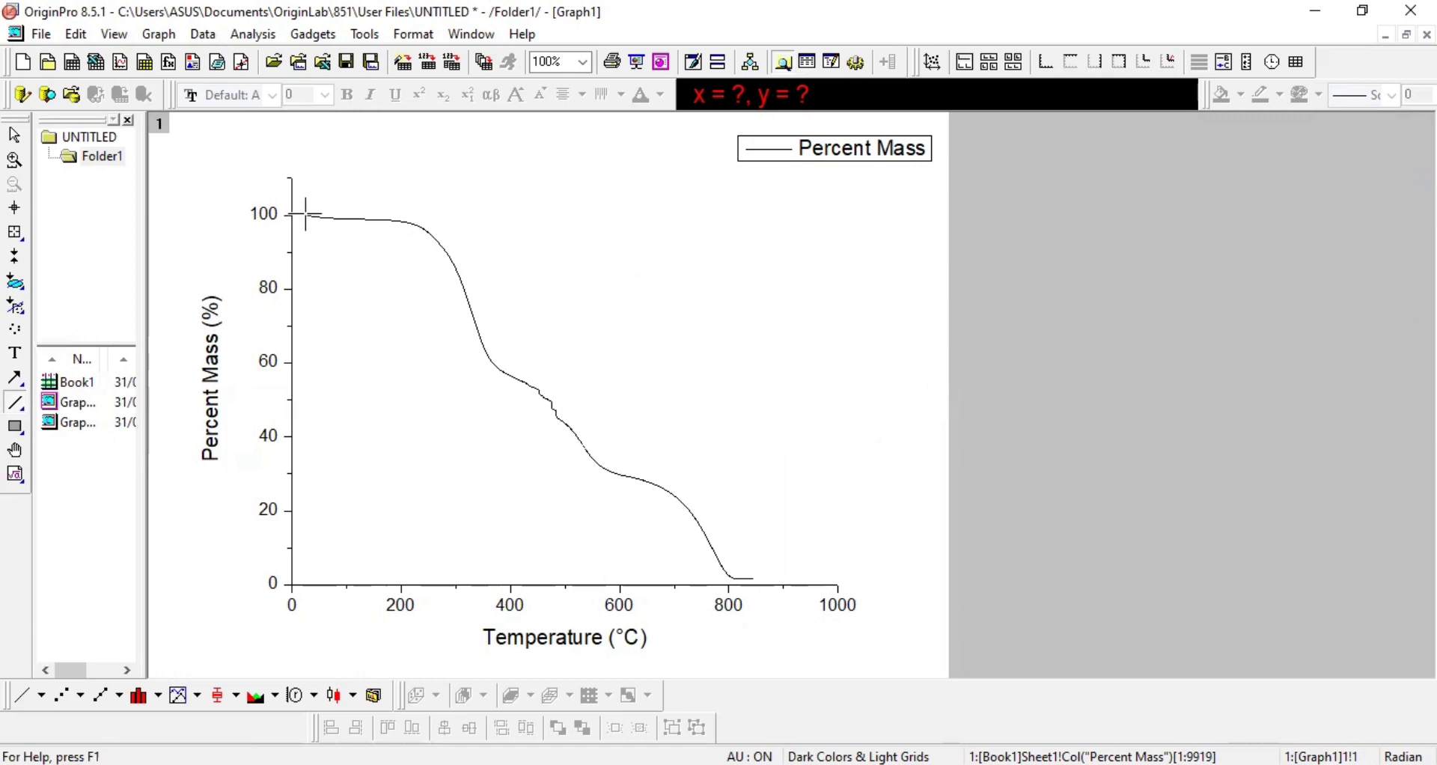
left_click_drag(306, 215, 756, 215)
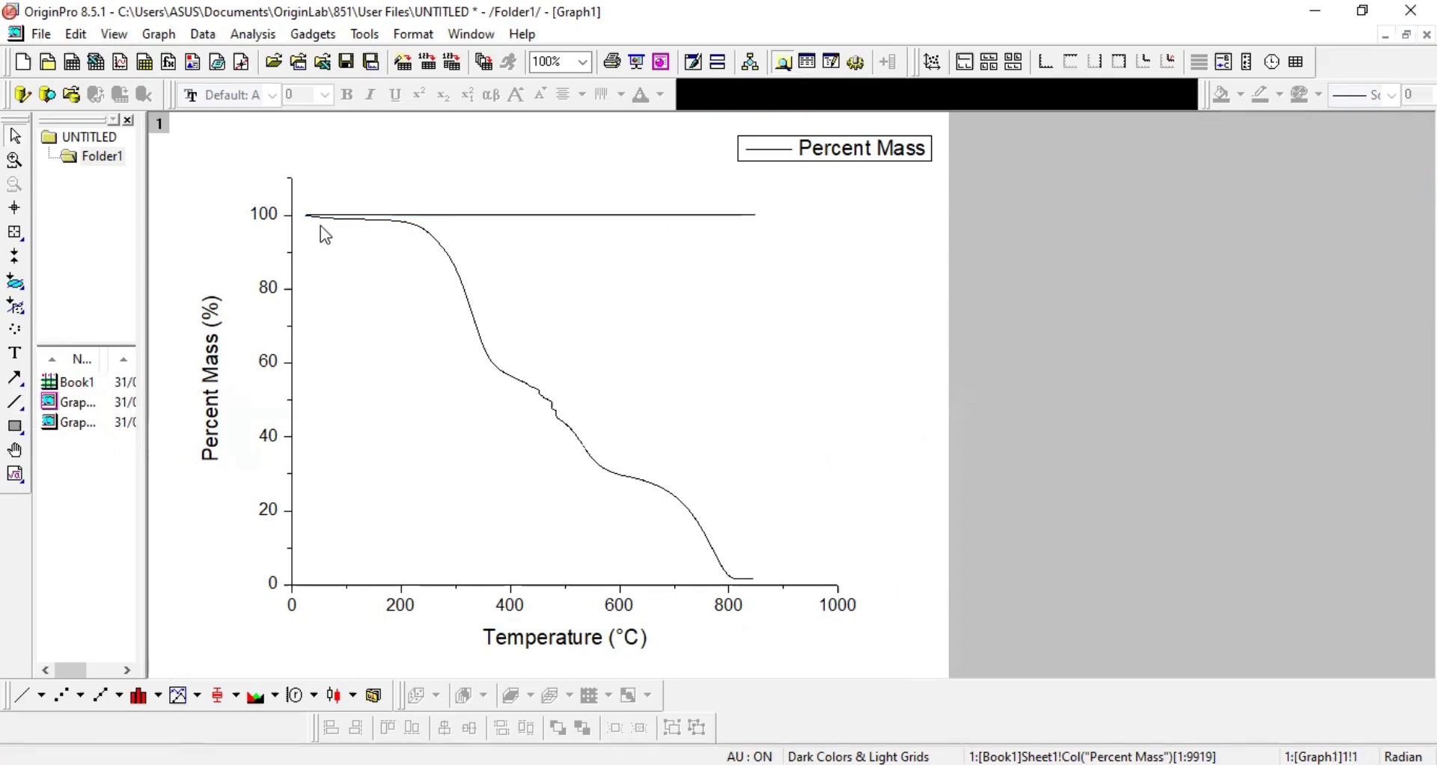
left_click(15, 402)
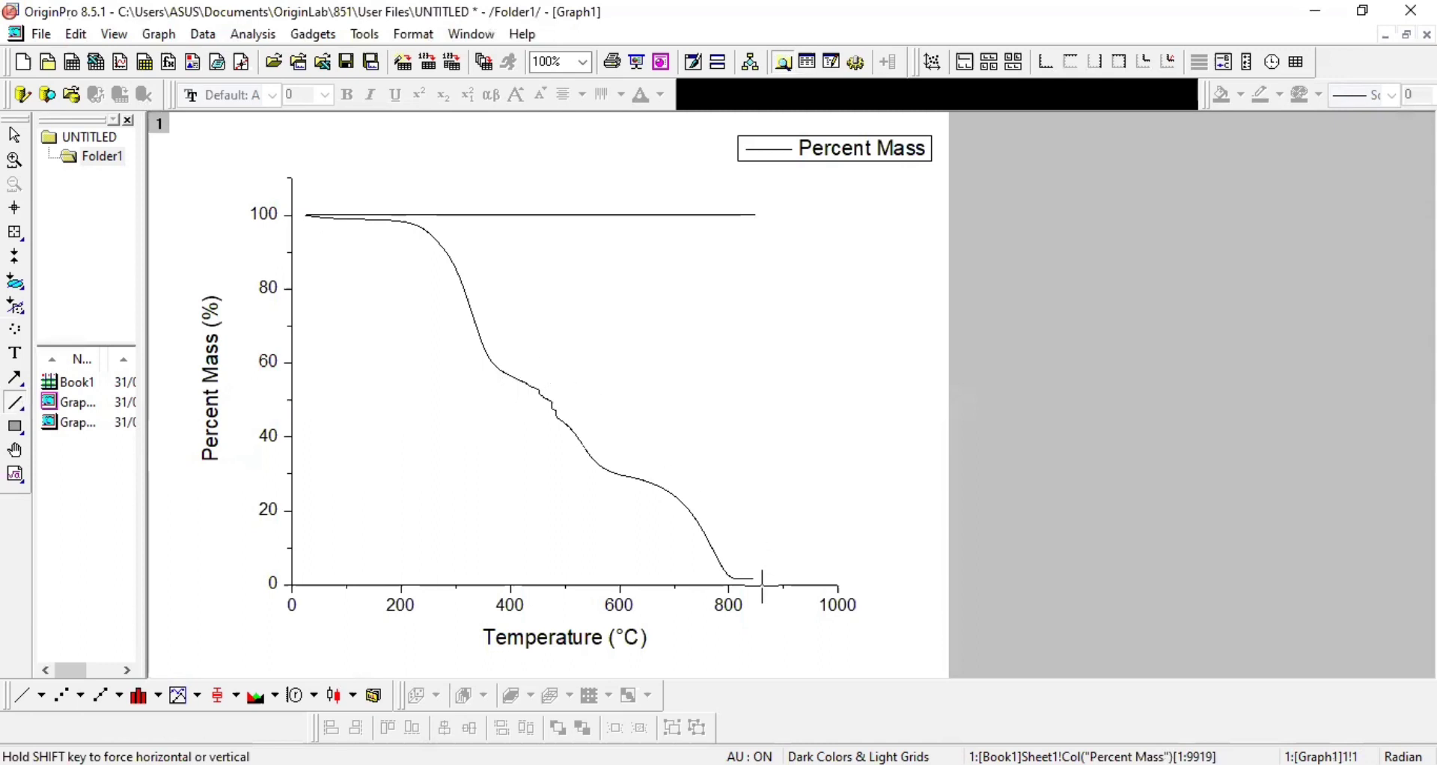
left_click_drag(486, 347, 763, 347)
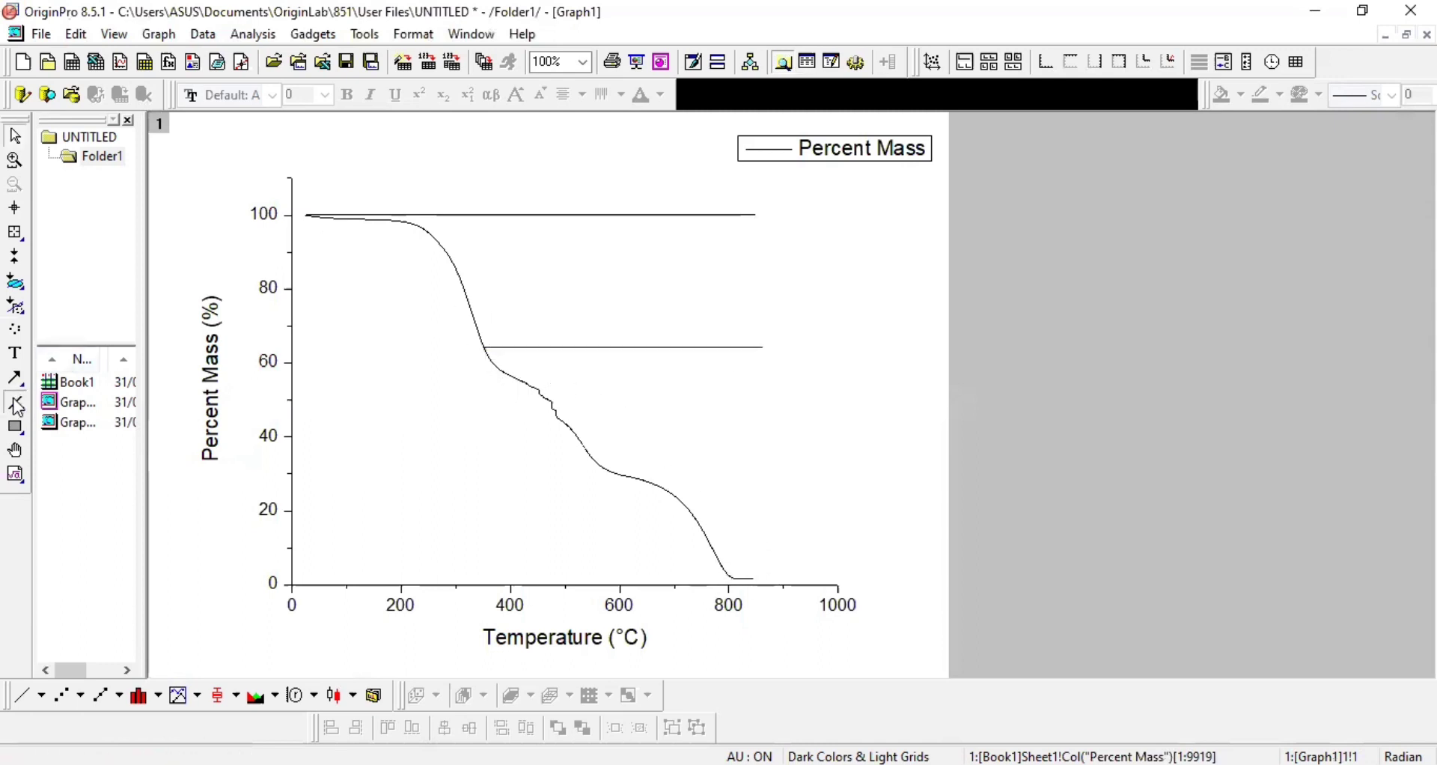
Draw five more horizontal lines from the curve's steps at about 52, 50, 47, 44 and 31 % mass, ending near 860 °C.
left_click(15, 403)
left_click_drag(537, 390, 760, 390)
left_click(15, 403)
left_click_drag(550, 400, 761, 401)
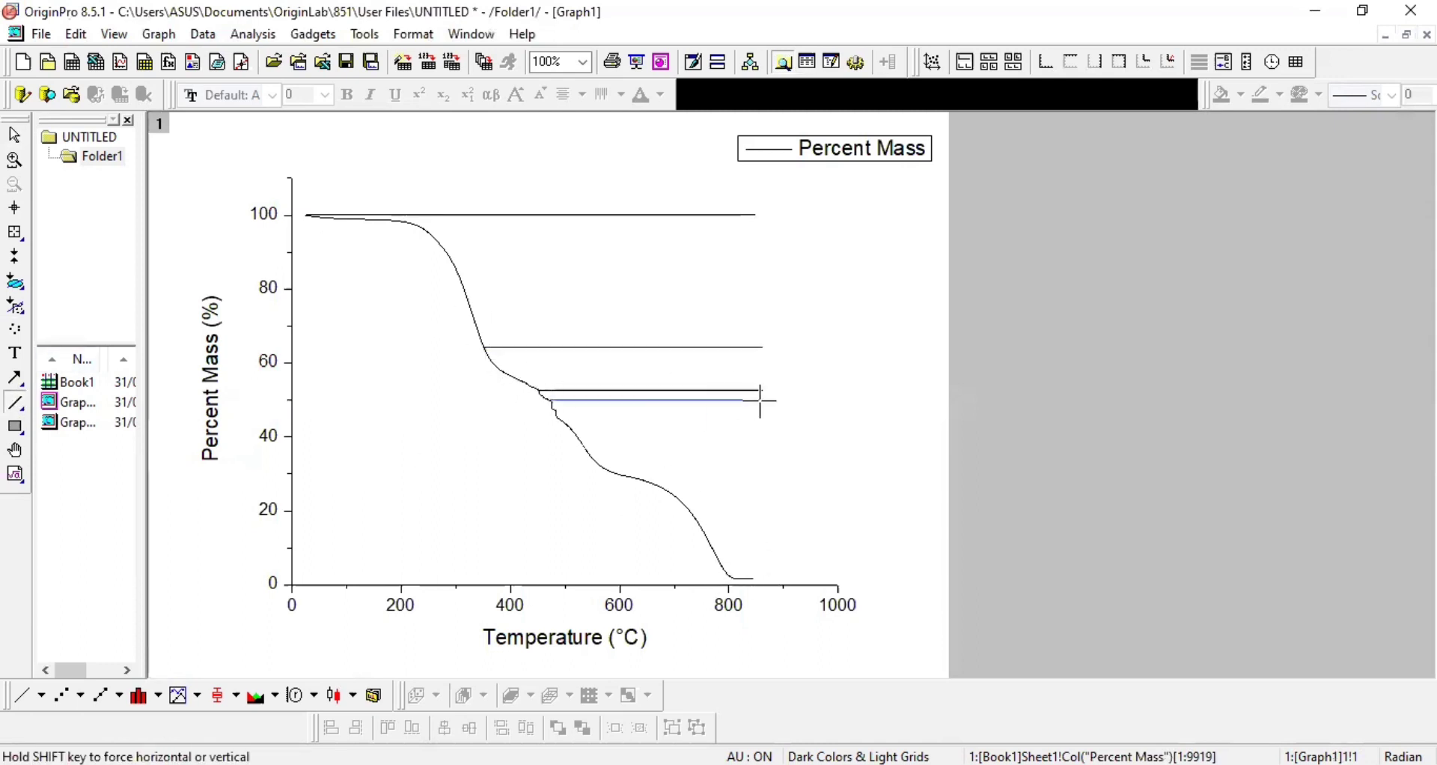
left_click(15, 402)
left_click_drag(554, 409, 764, 410)
left_click(15, 403)
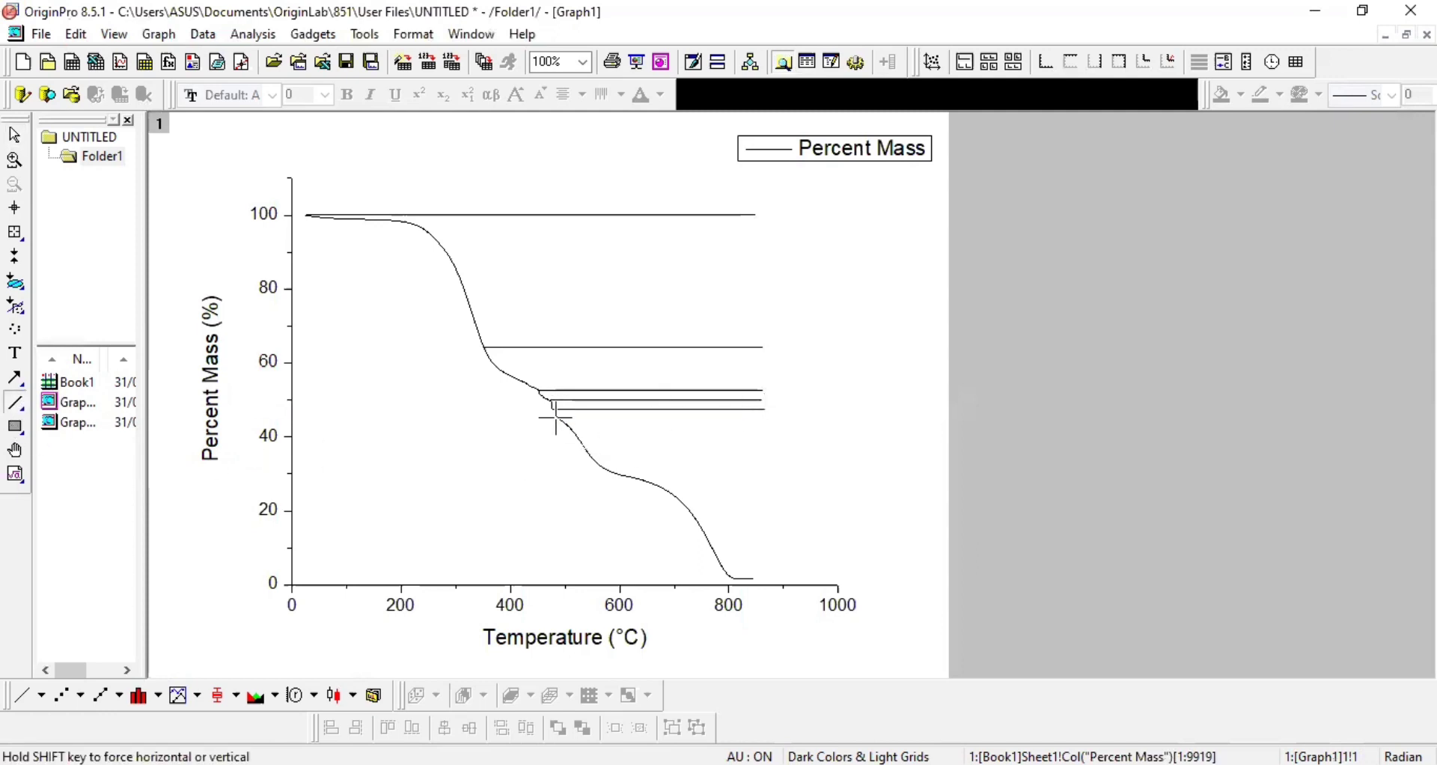
mouse_move(558, 402)
left_mouse_down()
mouse_move(559, 420)
mouse_move(765, 419)
left_mouse_up()
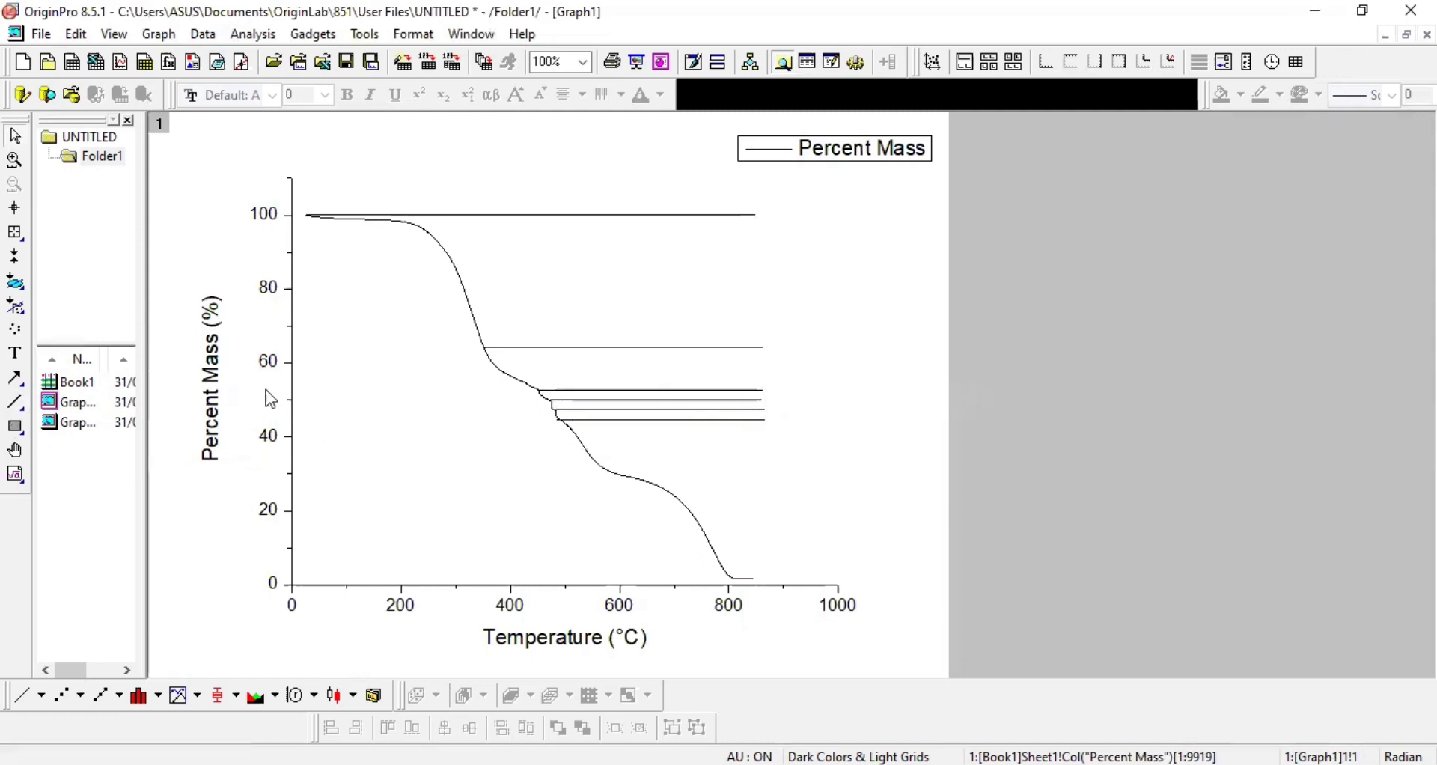
left_click(15, 403)
left_click_drag(602, 466, 768, 469)
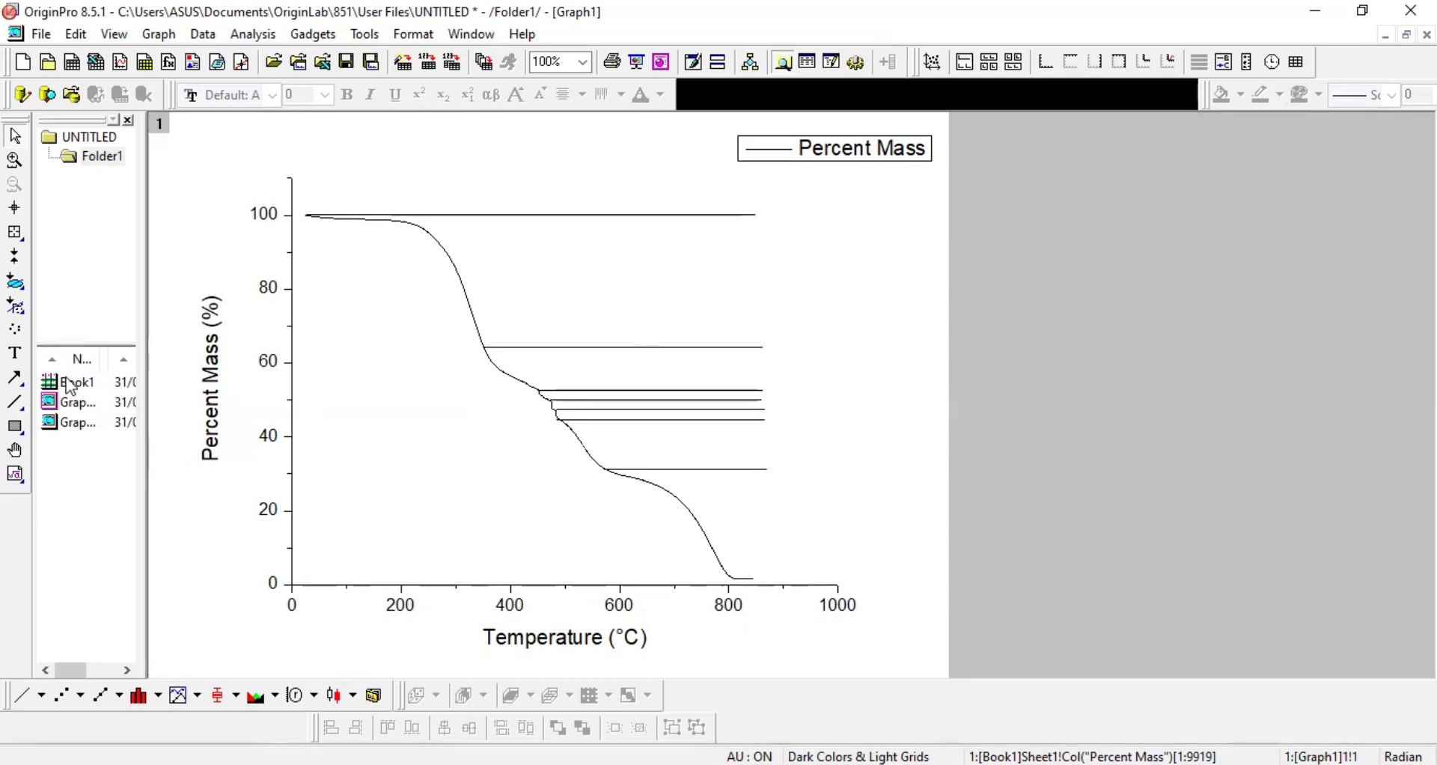
Draw a vertical arrow from the 100 % line down to the 64 % level and move it to about 350 °C.
left_click(15, 379)
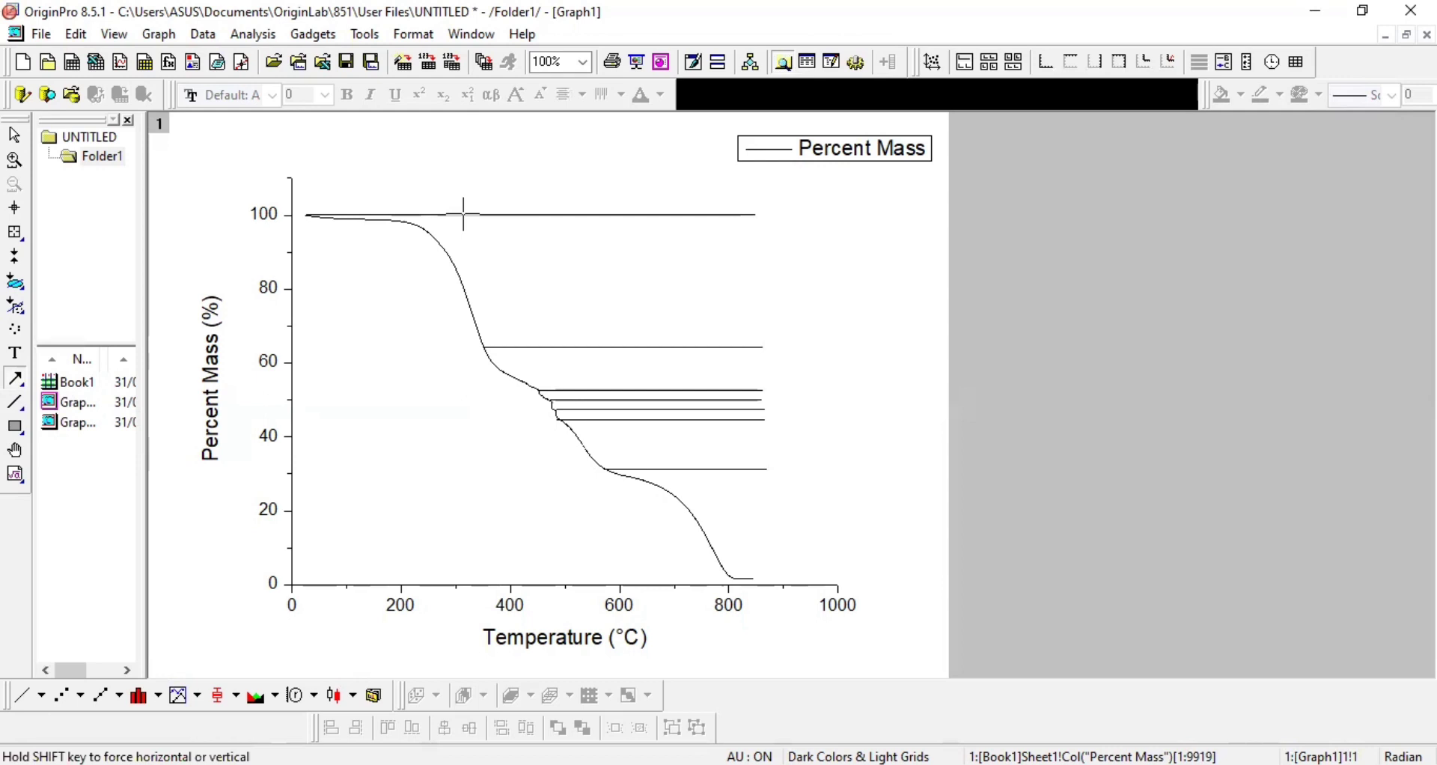
left_click_drag(465, 215, 483, 349)
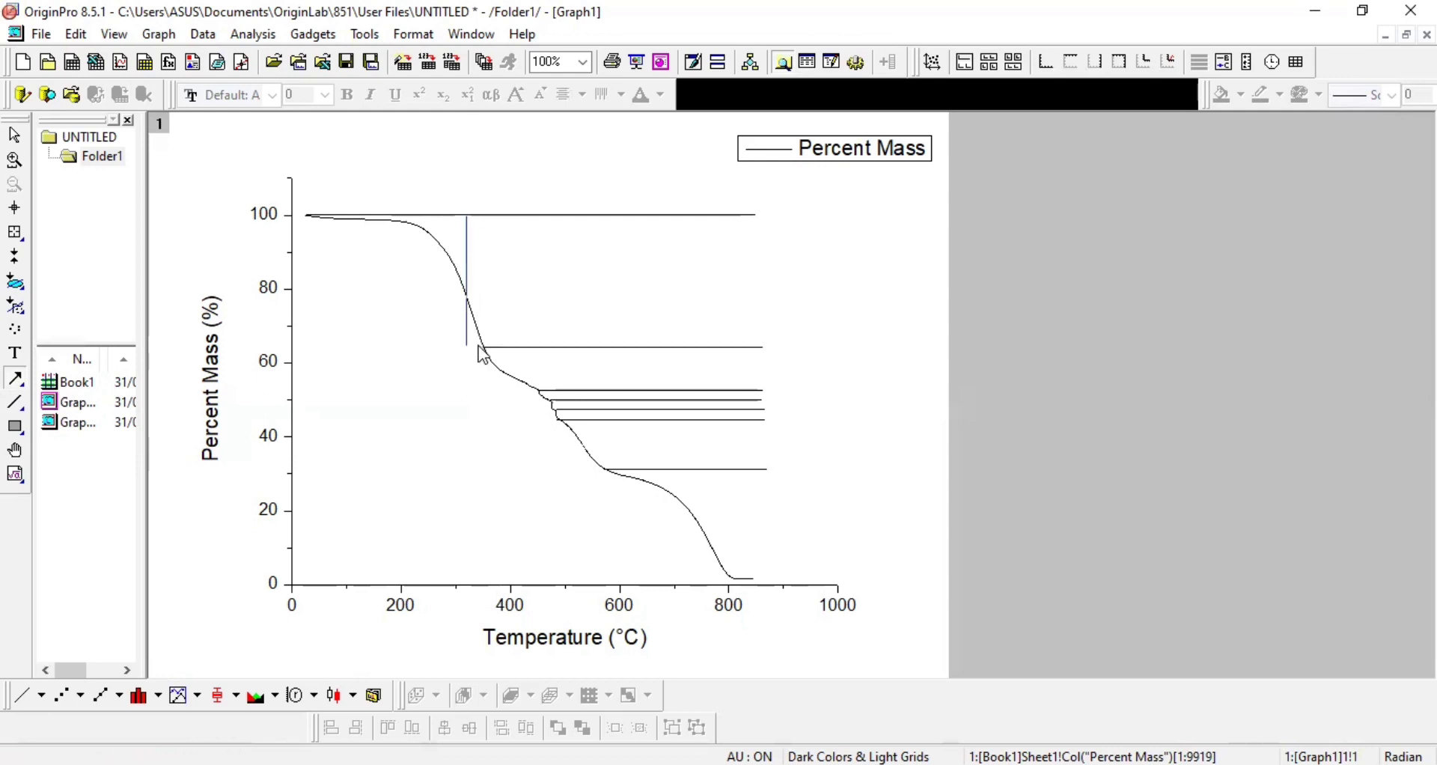
left_click(467, 296)
mouse_move(465, 294)
left_mouse_down()
mouse_move(491, 302)
mouse_move(482, 292)
left_mouse_up()
Draw a vertical arrow from the line at about 64 % down to the line at about 52 %.
left_click(13, 380)
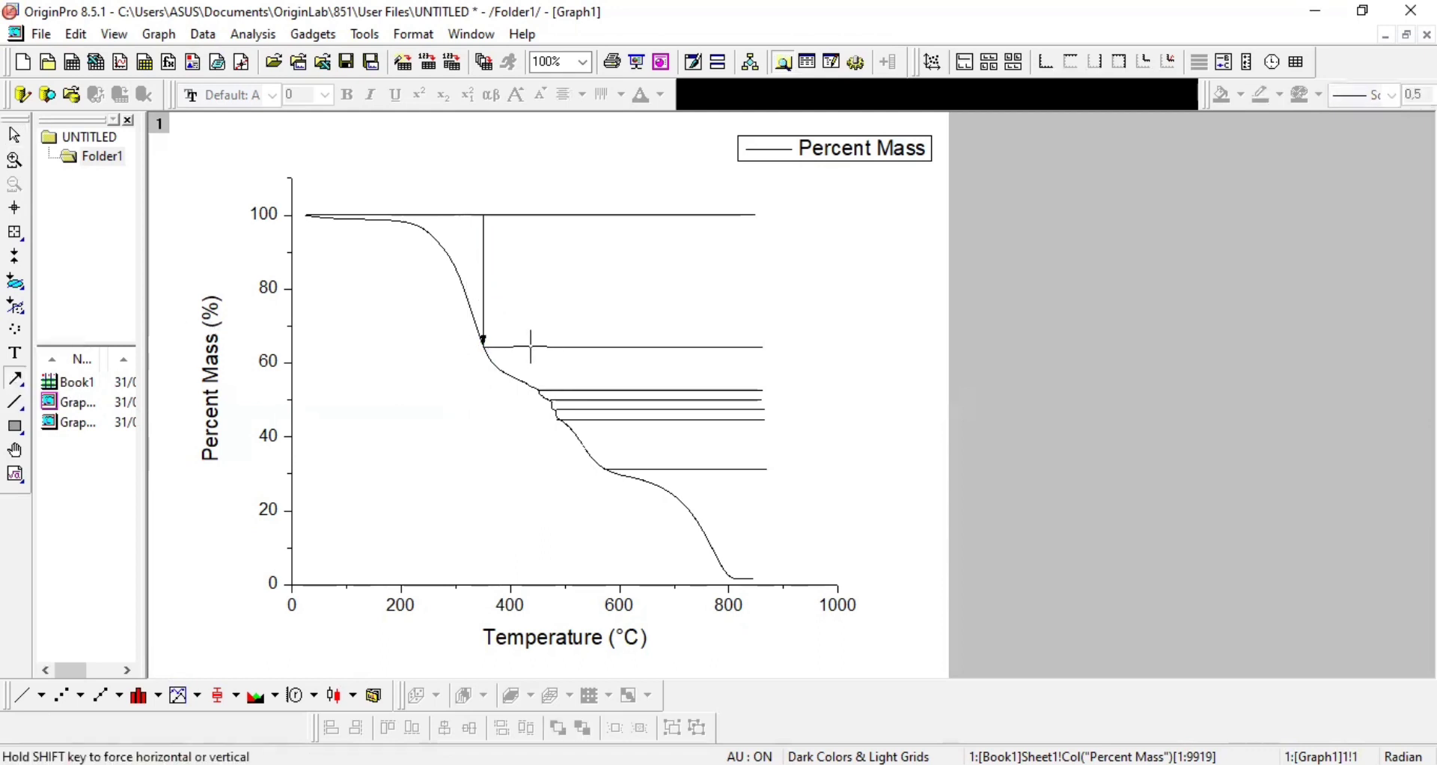
left_click_drag(531, 346, 536, 388)
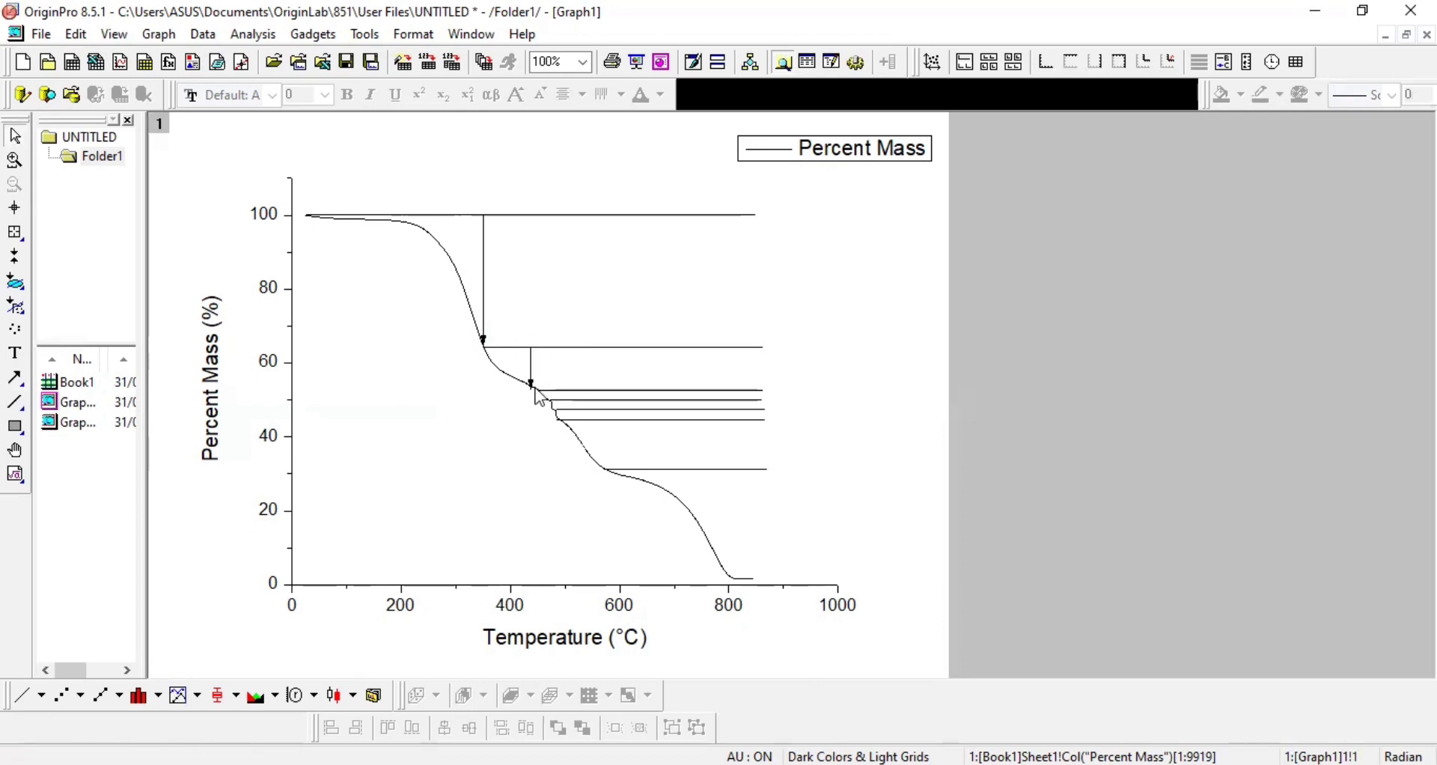
left_click(531, 366)
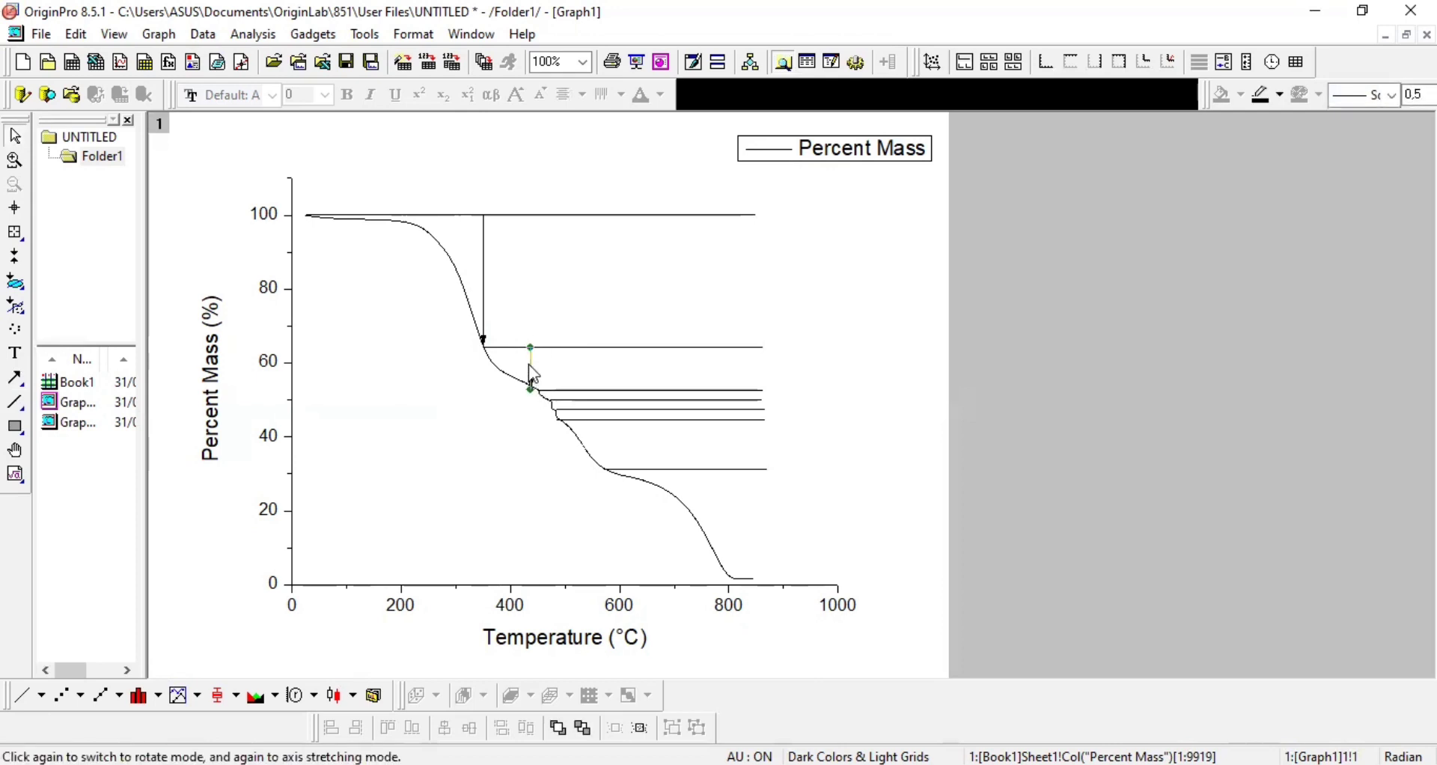
Draw downward arrows across the remaining gaps between the horizontal lines, and from the lowest line to near the curve's final plateau.
left_click(15, 379)
left_click_drag(559, 389, 595, 472)
left_click(18, 381)
left_click(15, 381)
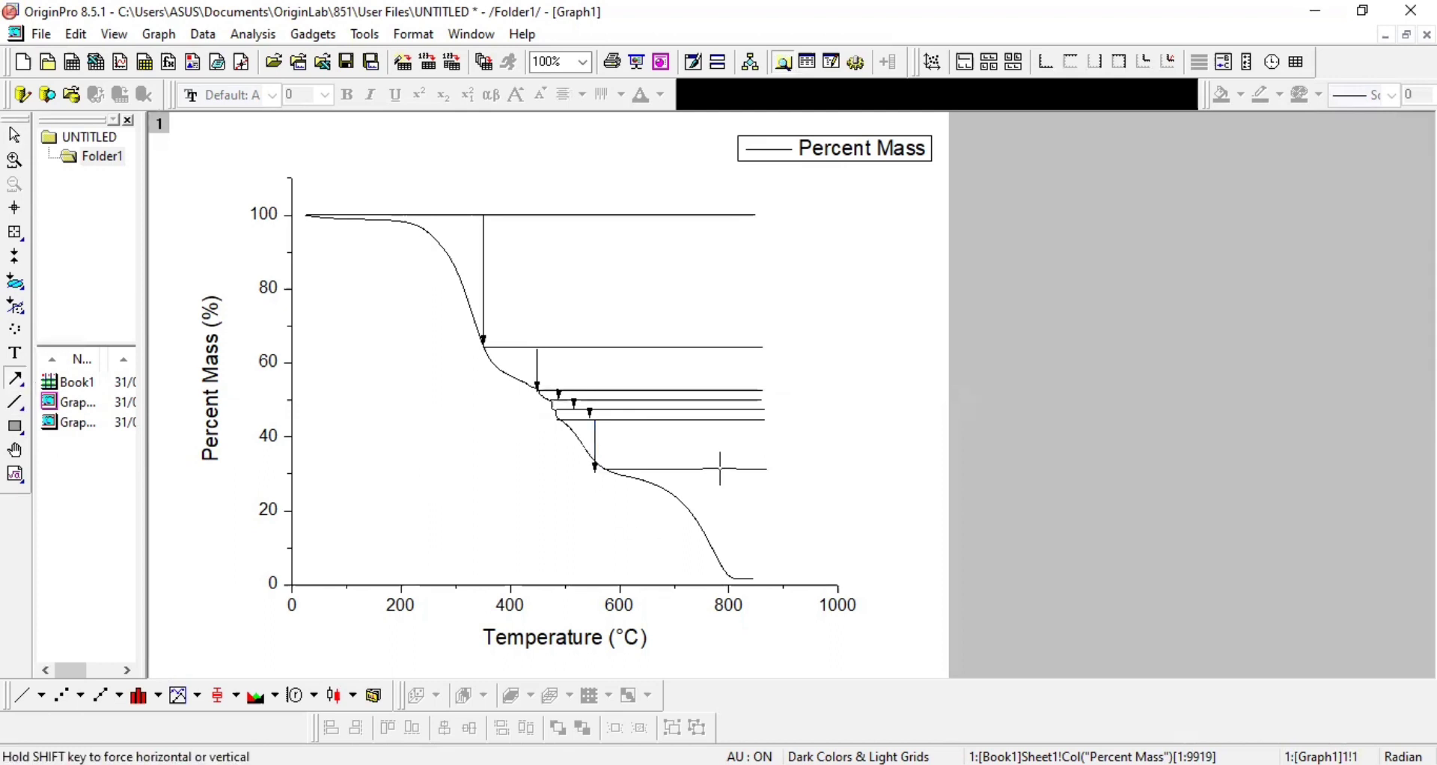
left_click_drag(716, 469, 715, 573)
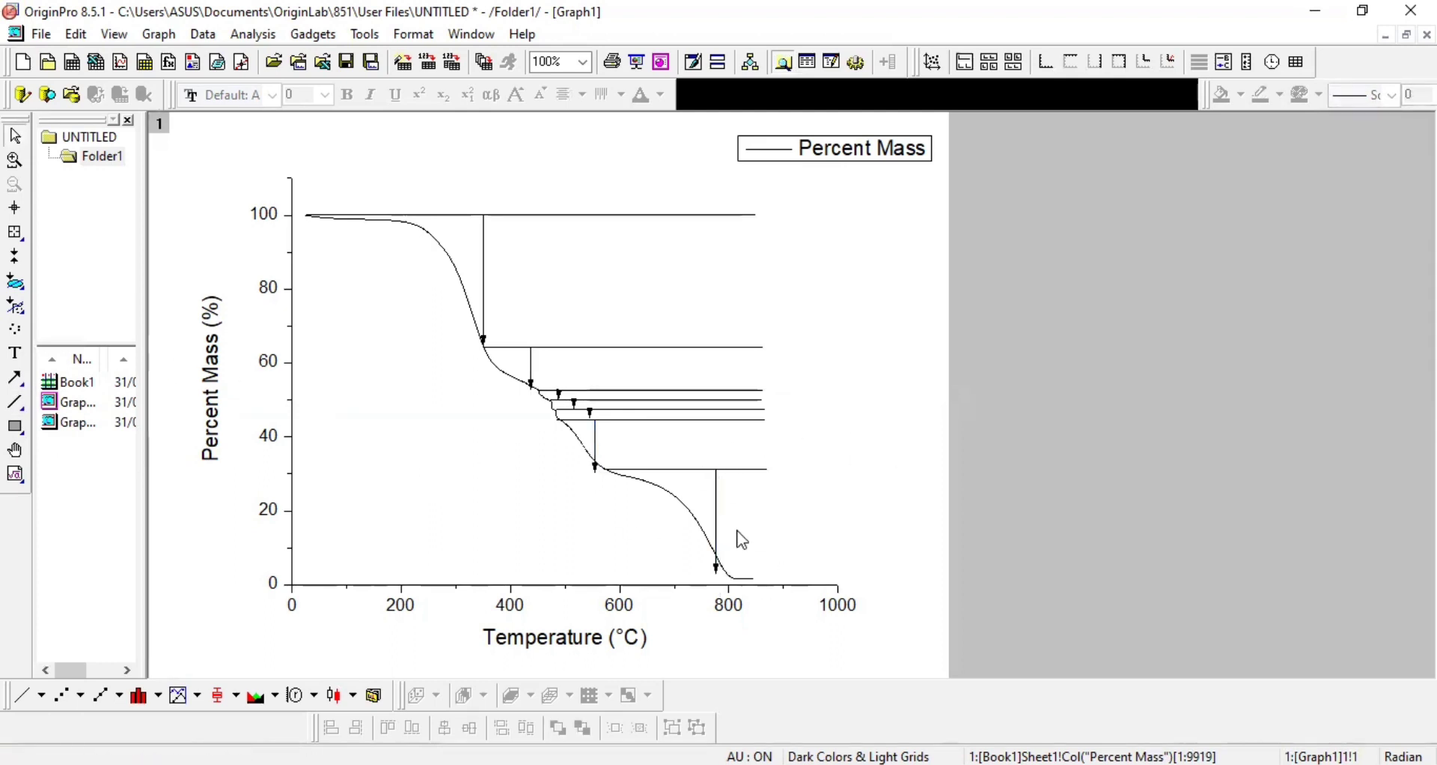
Shift the arrows below the 52 % level so each tip meets the curve, the lowest at about 810 °C.
left_click(559, 393)
mouse_move(559, 394)
left_mouse_down()
mouse_move(519, 440)
mouse_move(500, 440)
left_mouse_up()
left_click(573, 409)
scroll(580, 368, "up", 4)
left_click_drag(581, 462, 512, 462)
left_click_drag(593, 518, 619, 517)
scroll(620, 517, "down", 3)
left_click(879, 490)
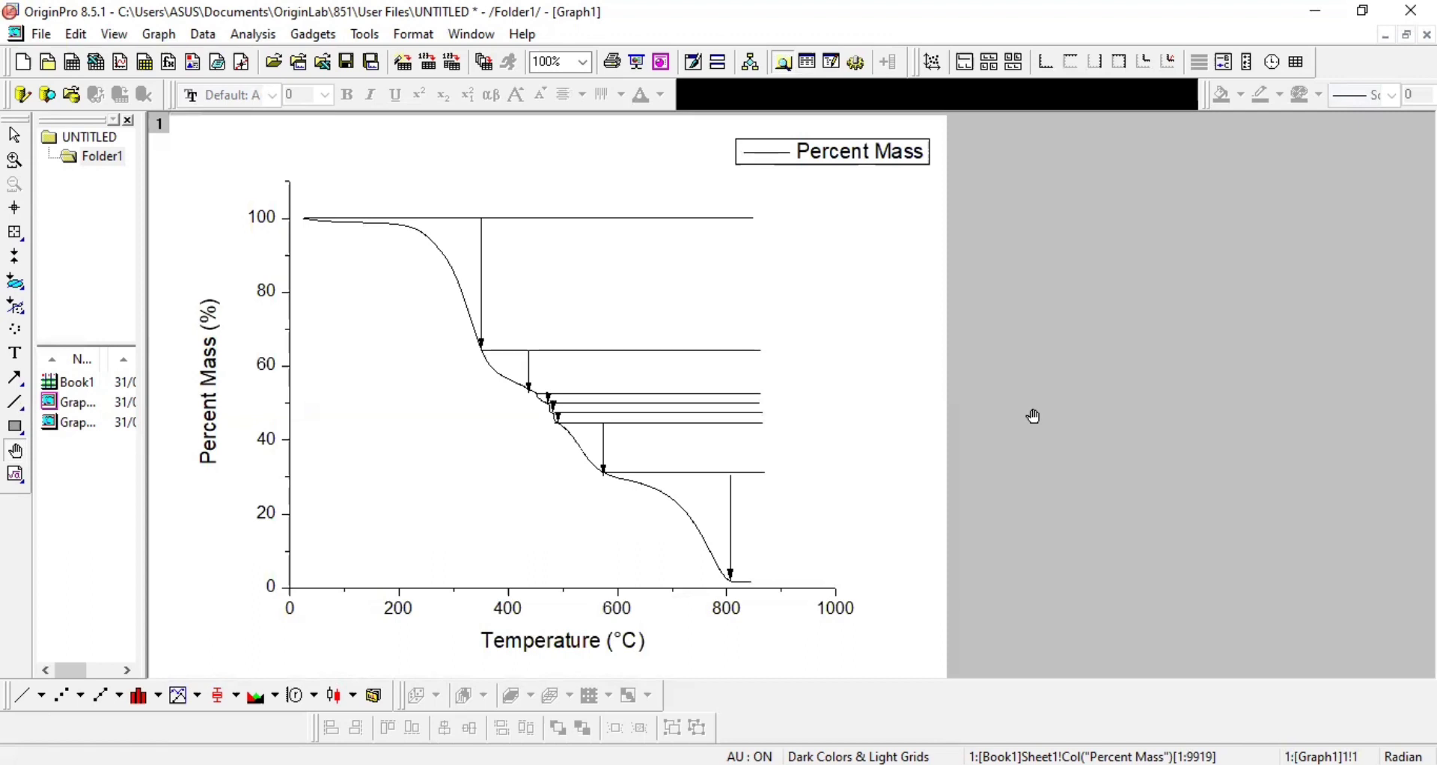
Read the curve's starting mass with the Screen Reader and label it "100,1769" above the curve's start at 12 pt.
left_click(14, 208)
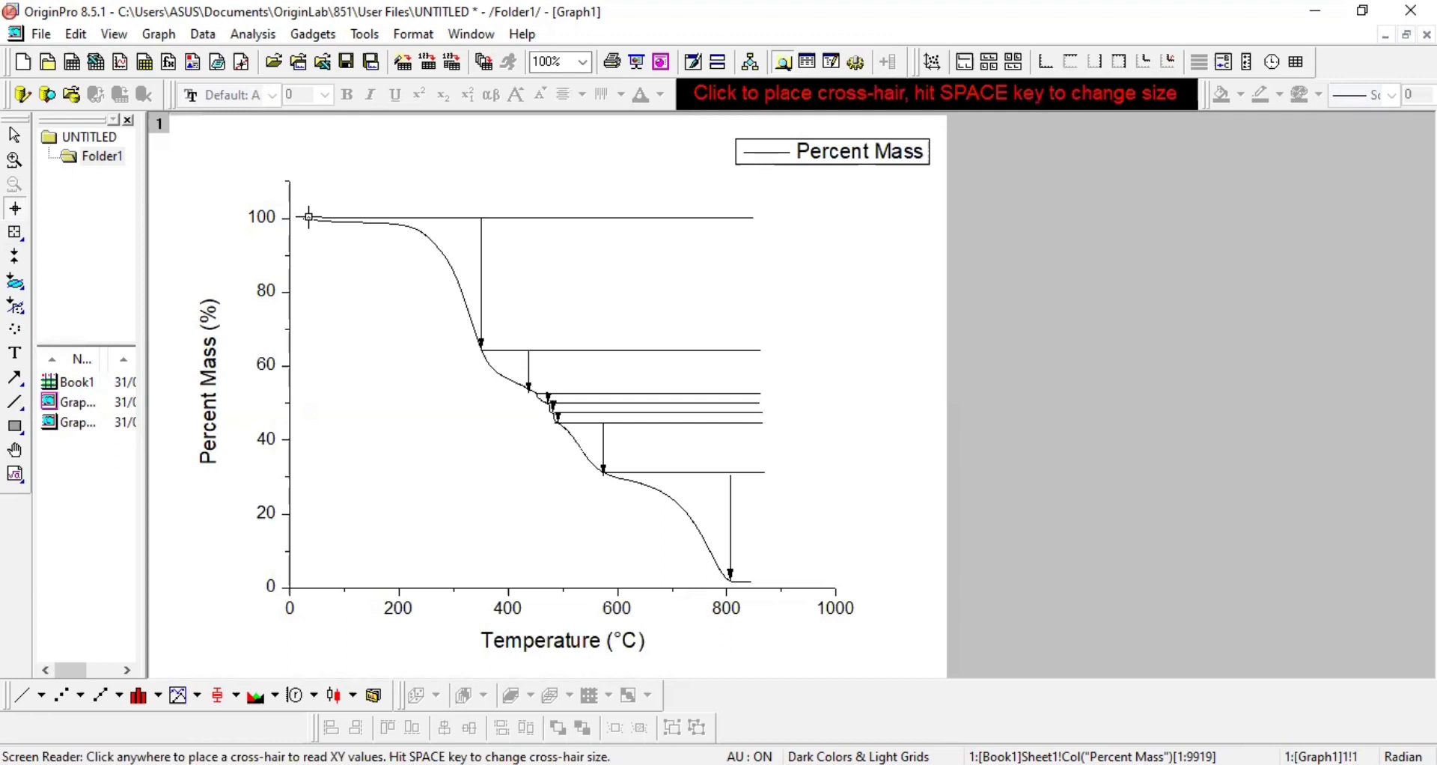
left_click(308, 217)
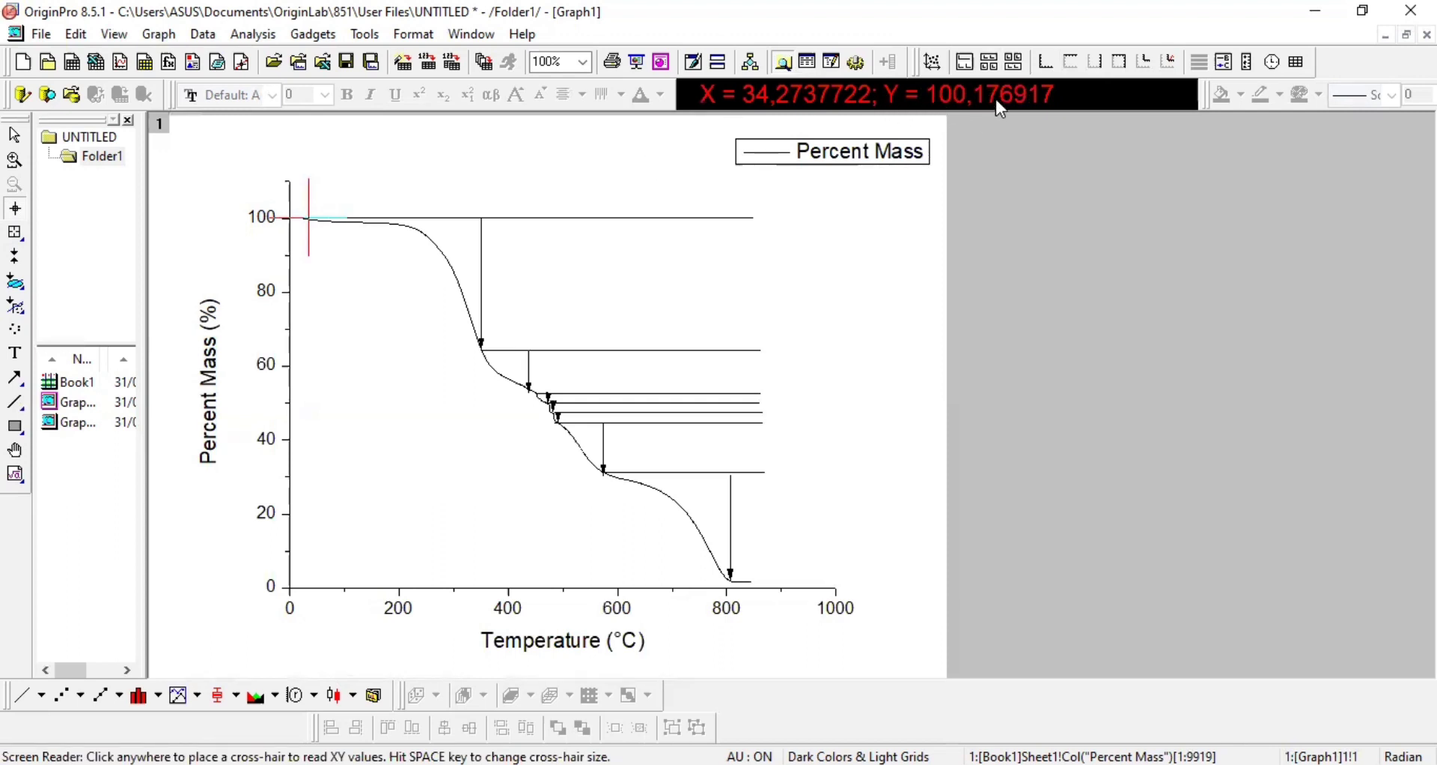
left_click(15, 353)
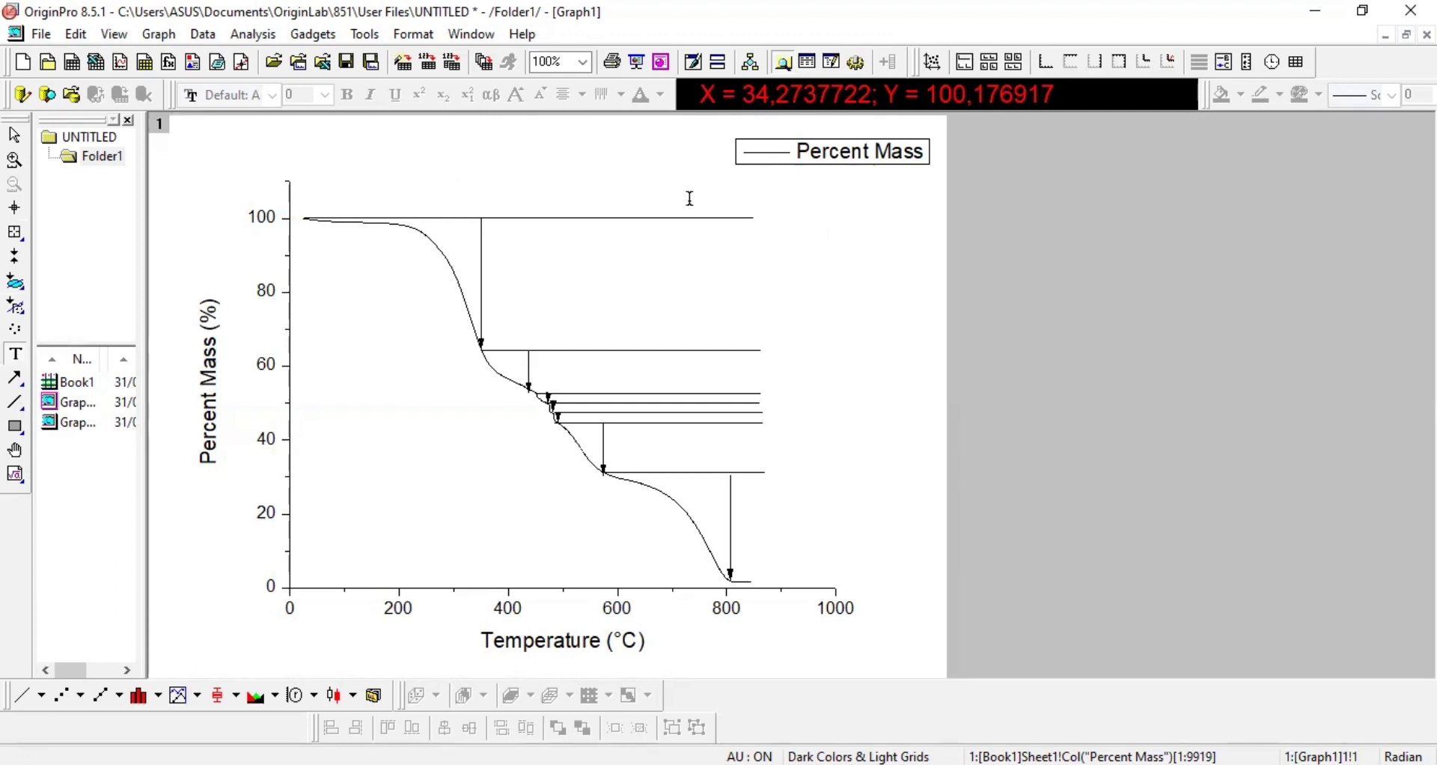
left_click(307, 207)
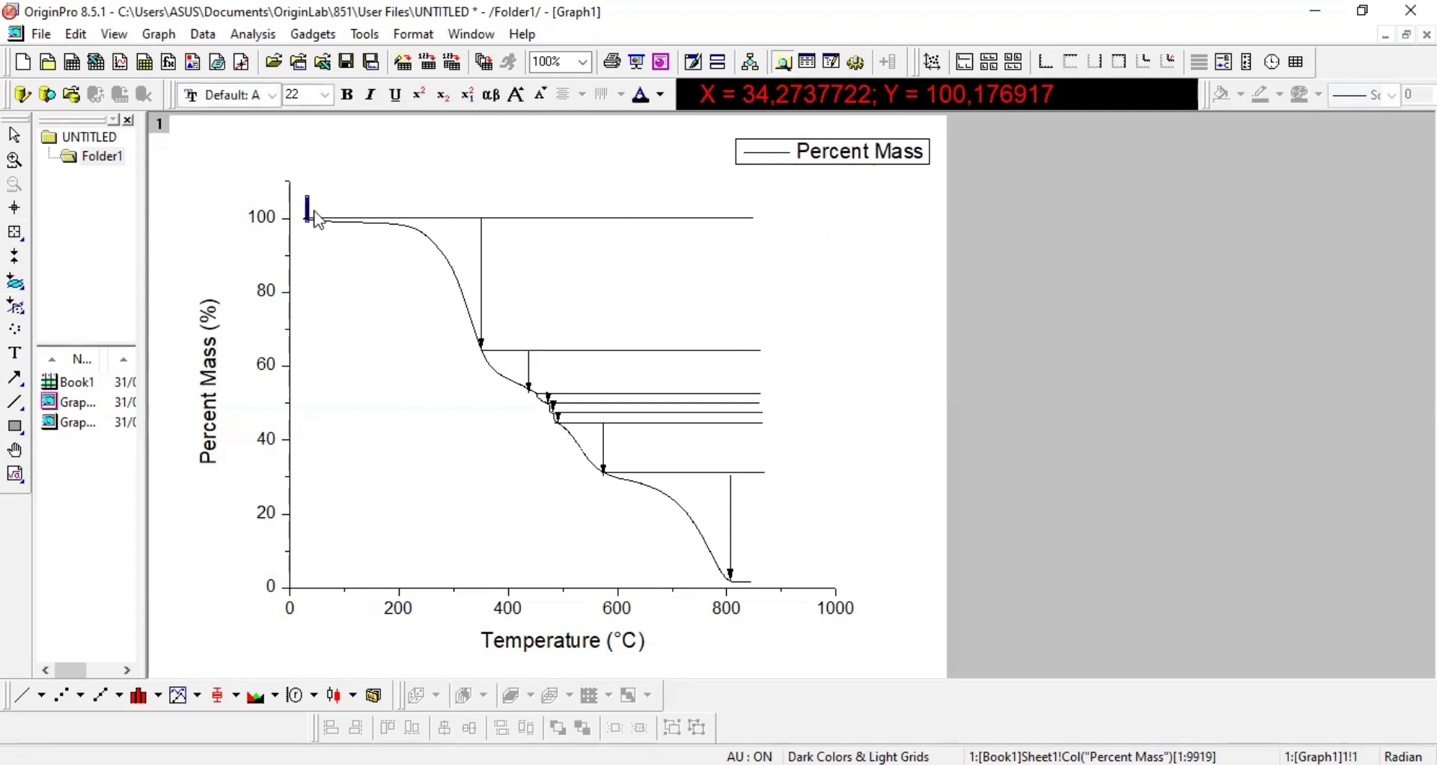
type("1")
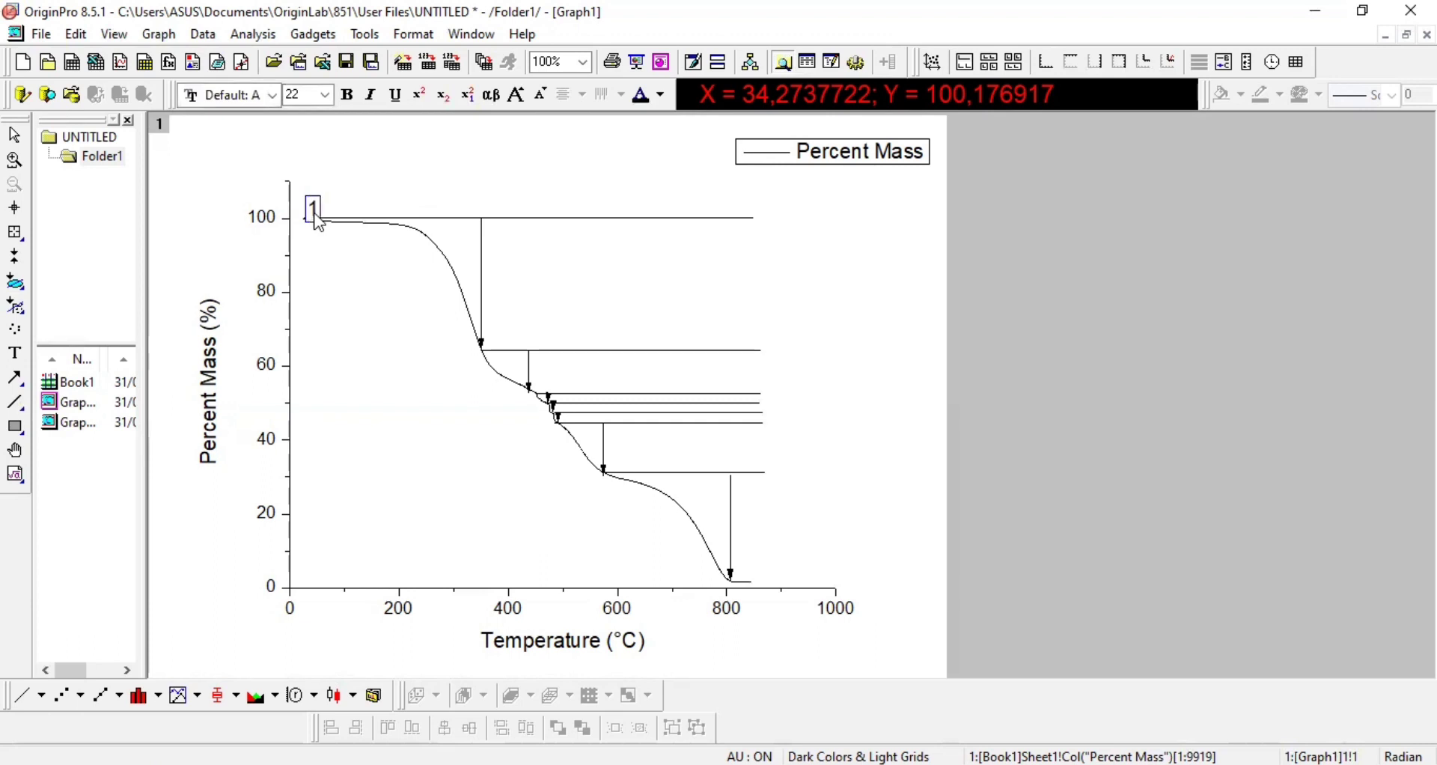
type("00,1769")
left_click(367, 247)
left_click(387, 215)
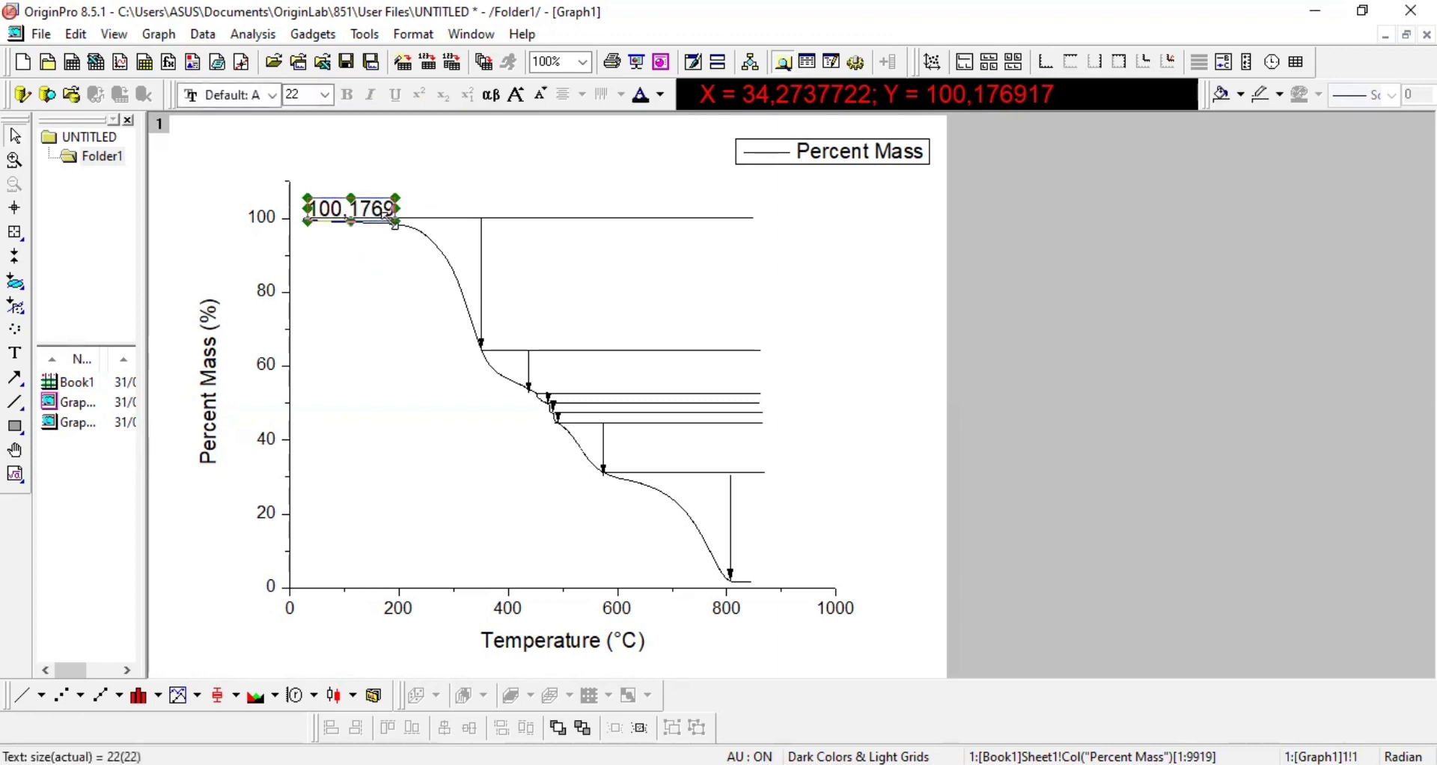
left_click_drag(393, 221, 337, 210)
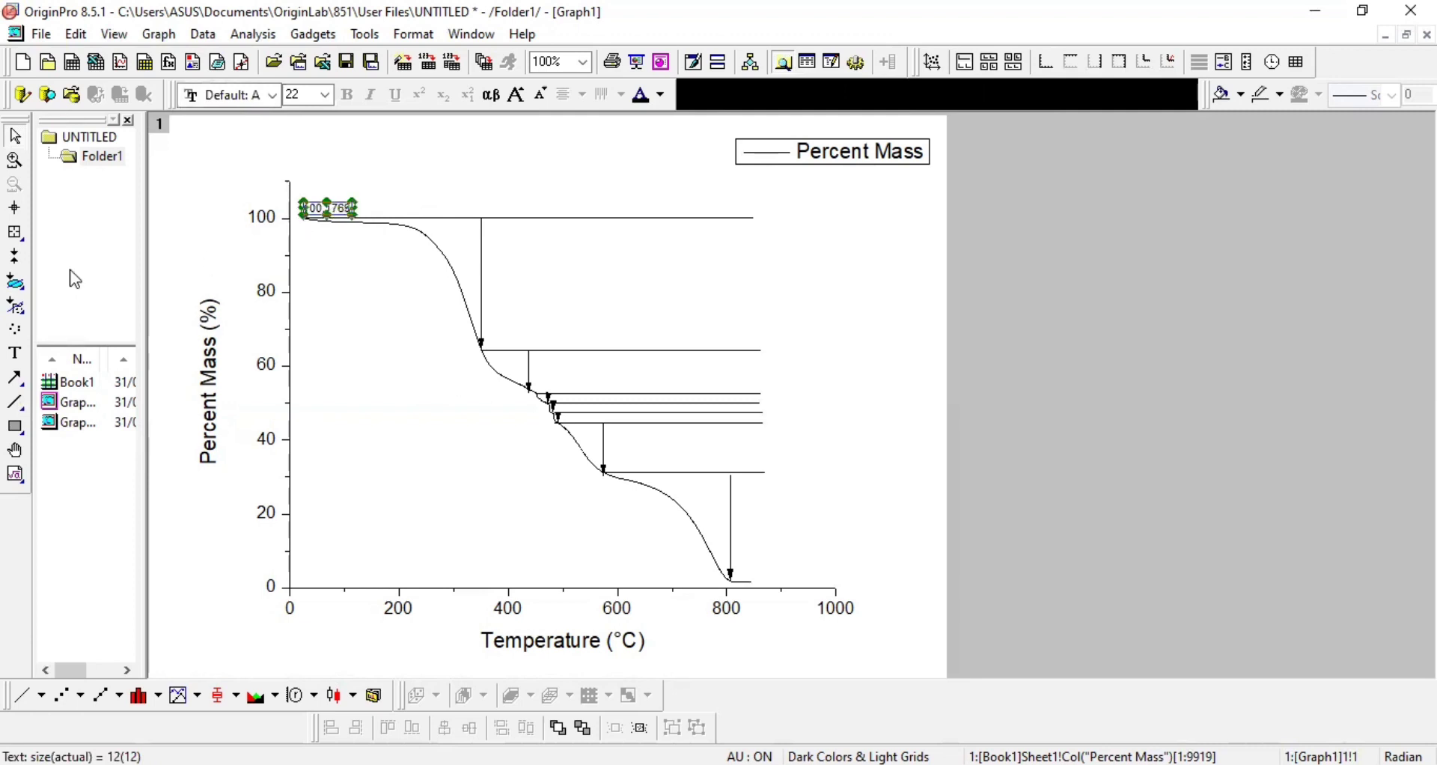
Read the level of the second horizontal line and label it "64,2825" just above the line's start at 12 pt.
left_click(16, 358)
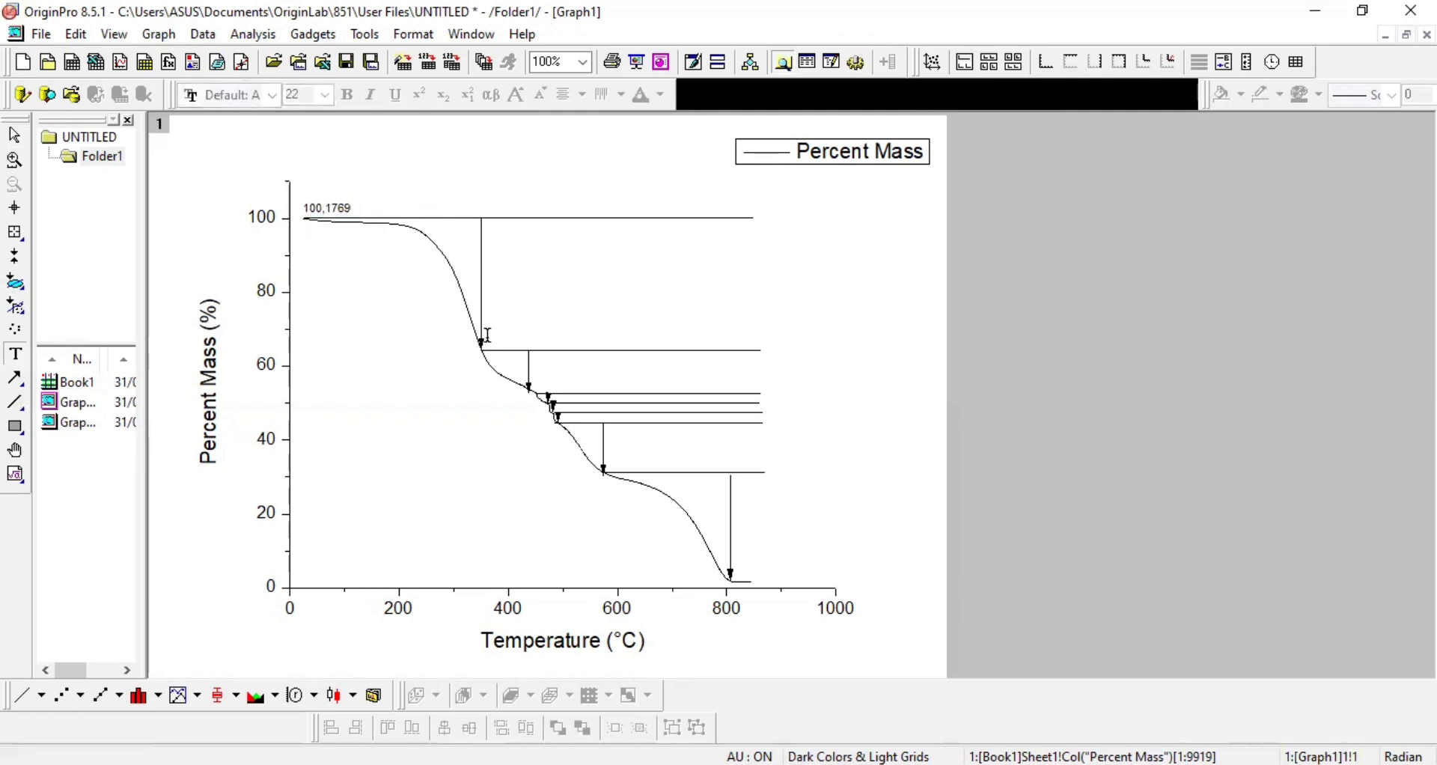
left_click(15, 208)
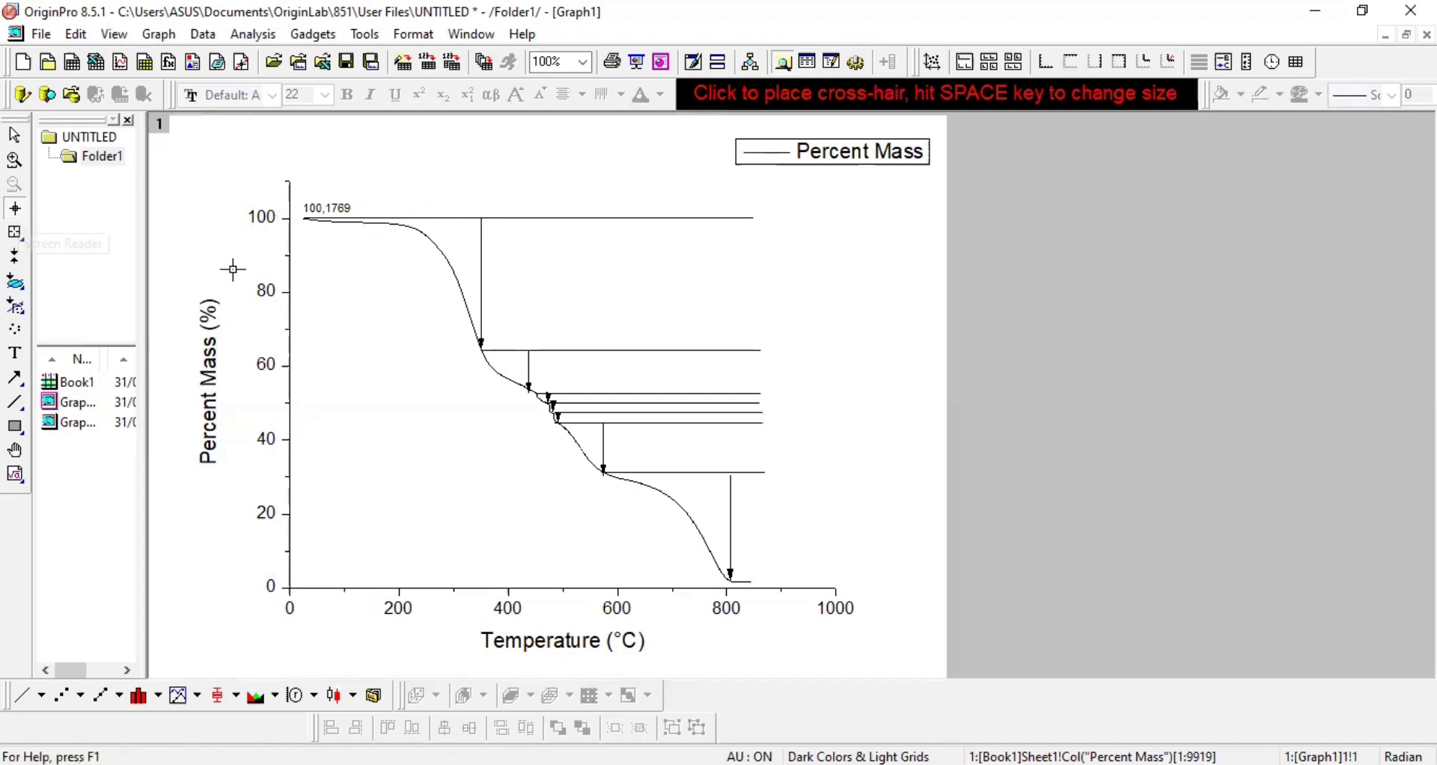
left_click(489, 349)
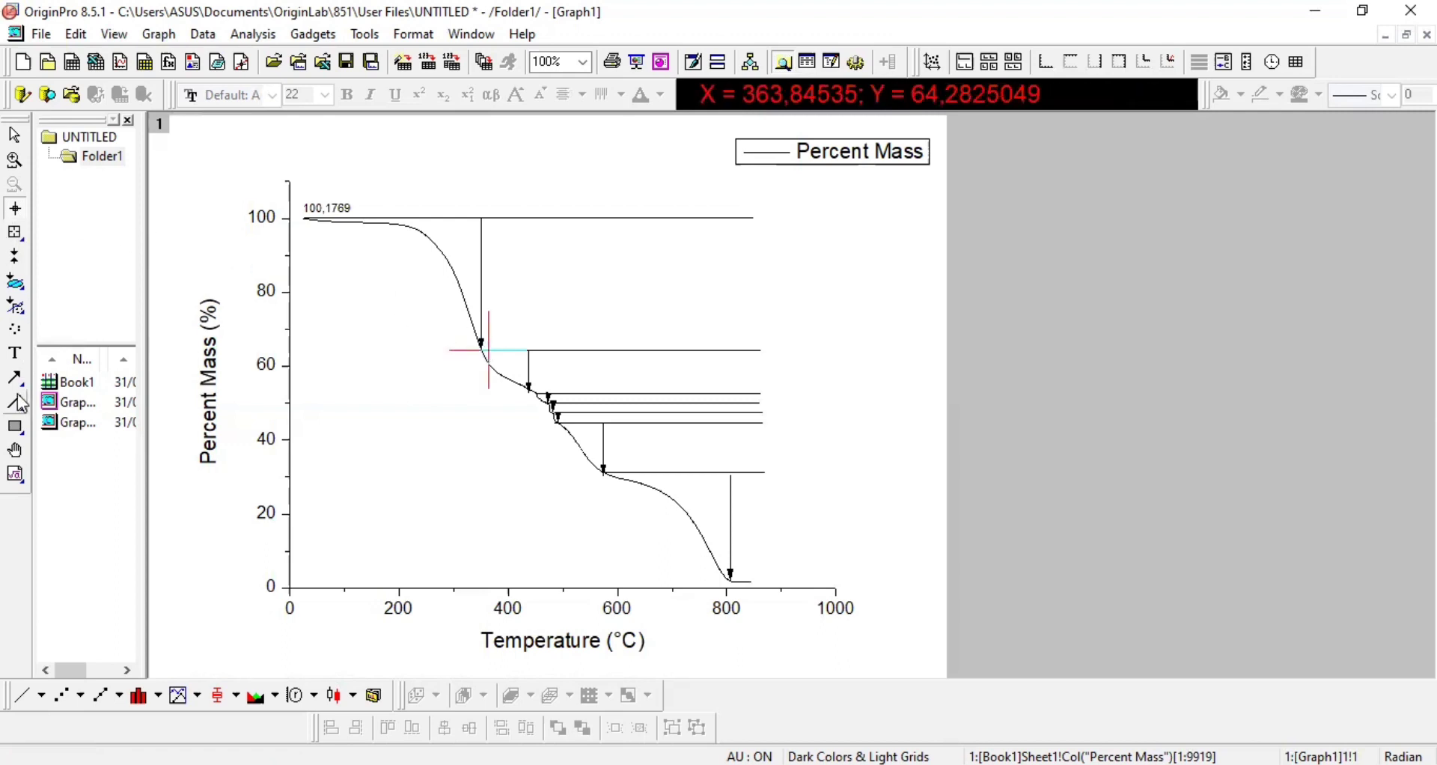
left_click(15, 352)
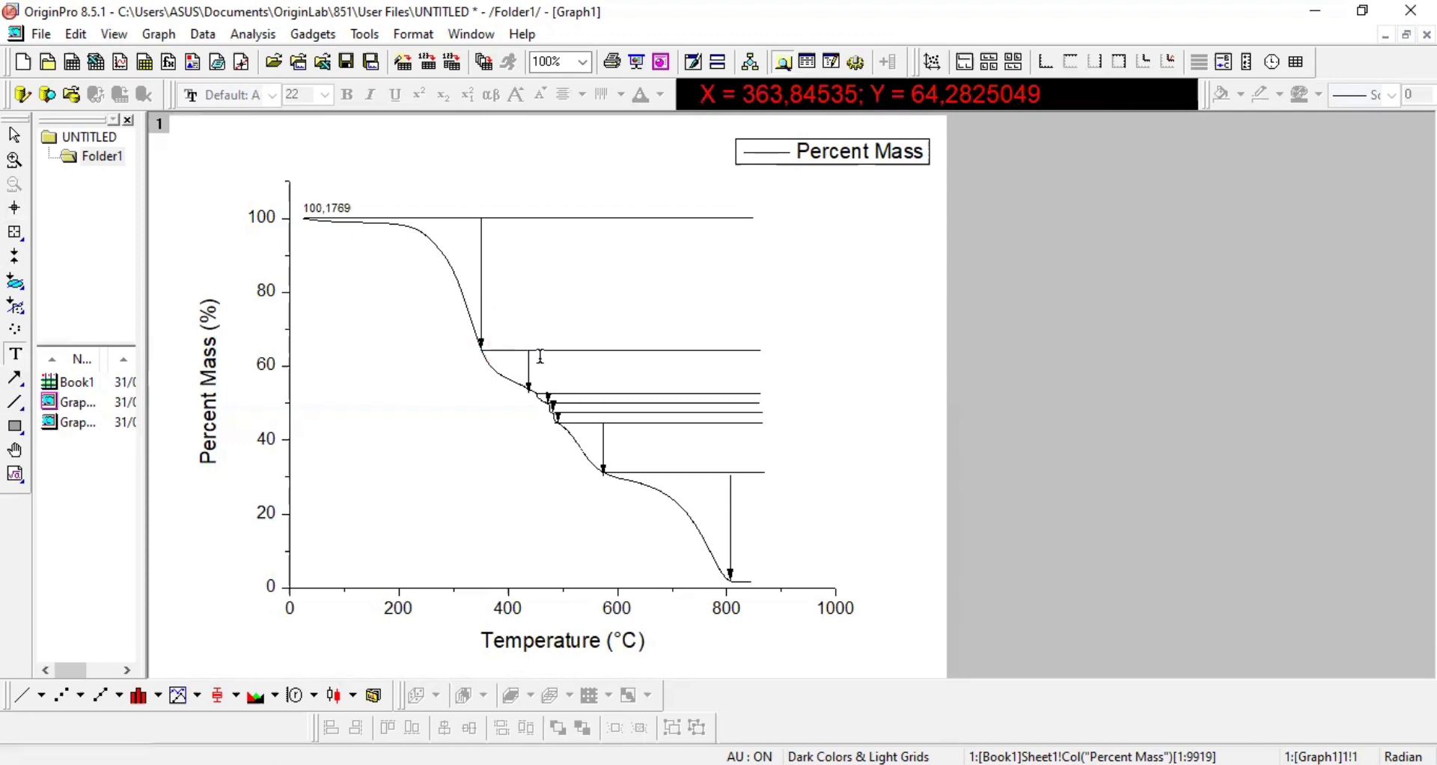
left_click(494, 339)
type("64")
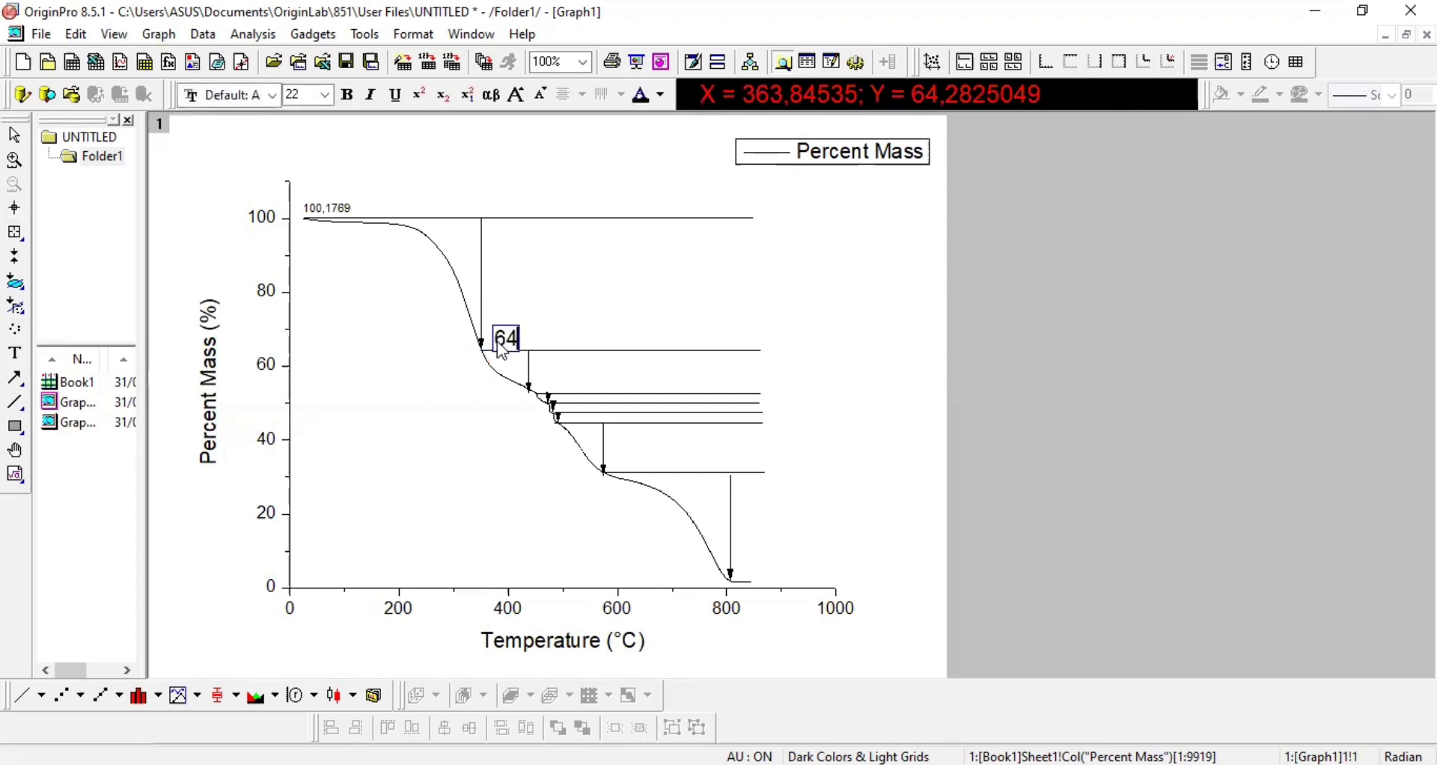
type(",2825")
left_click(577, 373)
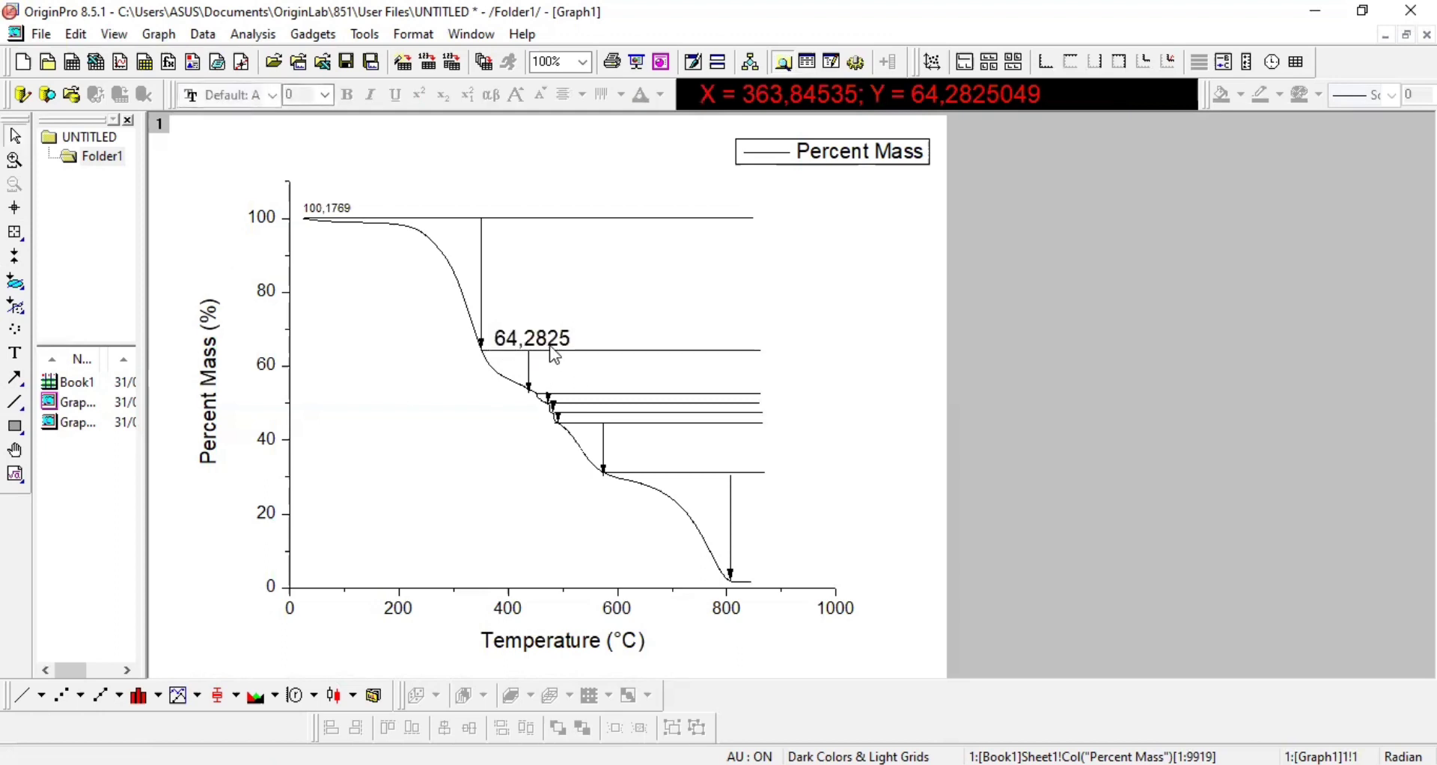
left_click(549, 344)
left_click_drag(571, 346, 515, 335)
left_click(616, 318)
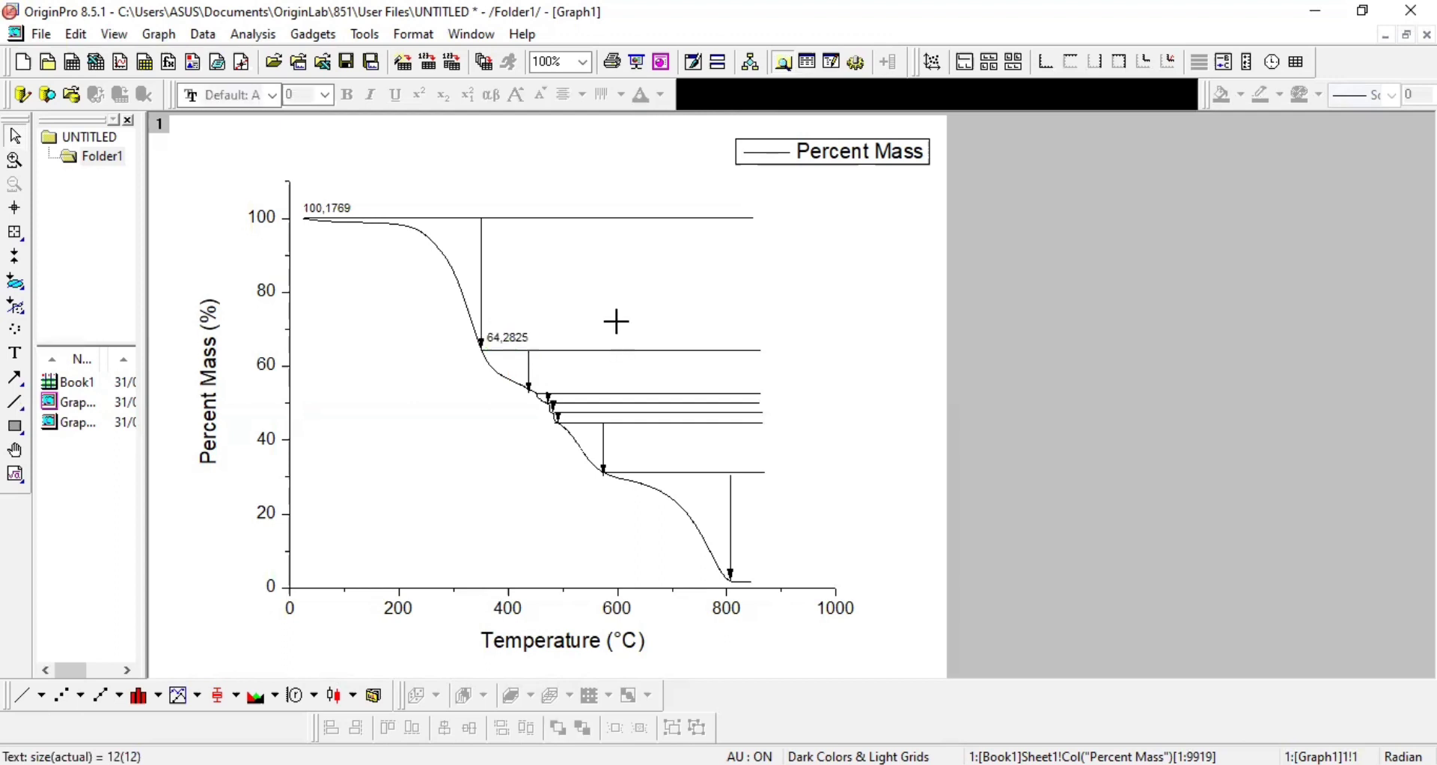
Read the level of the third horizontal line and label it "52,6060" above the line's start at 13 pt.
left_click(15, 208)
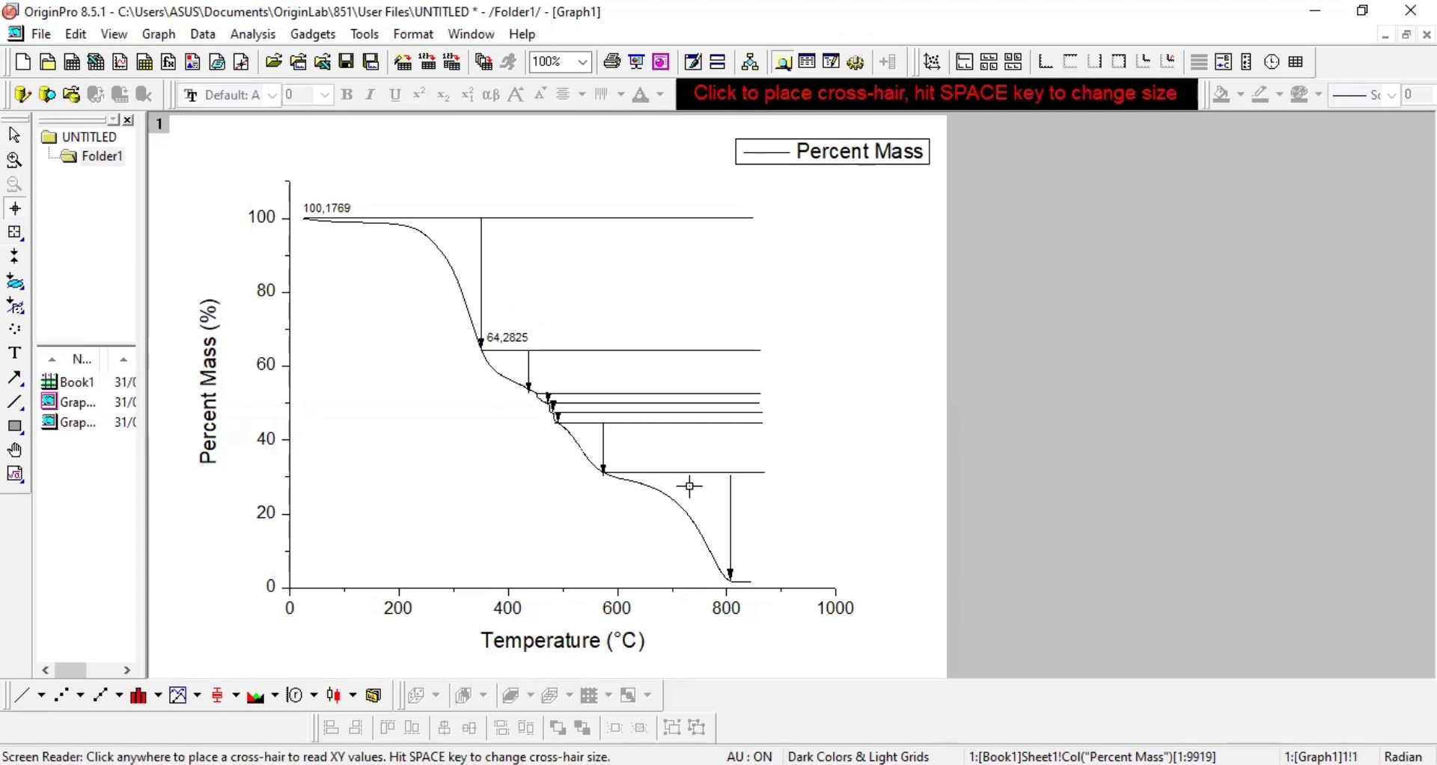
left_click(569, 393)
left_click(15, 353)
left_click(540, 380)
type("52,6060")
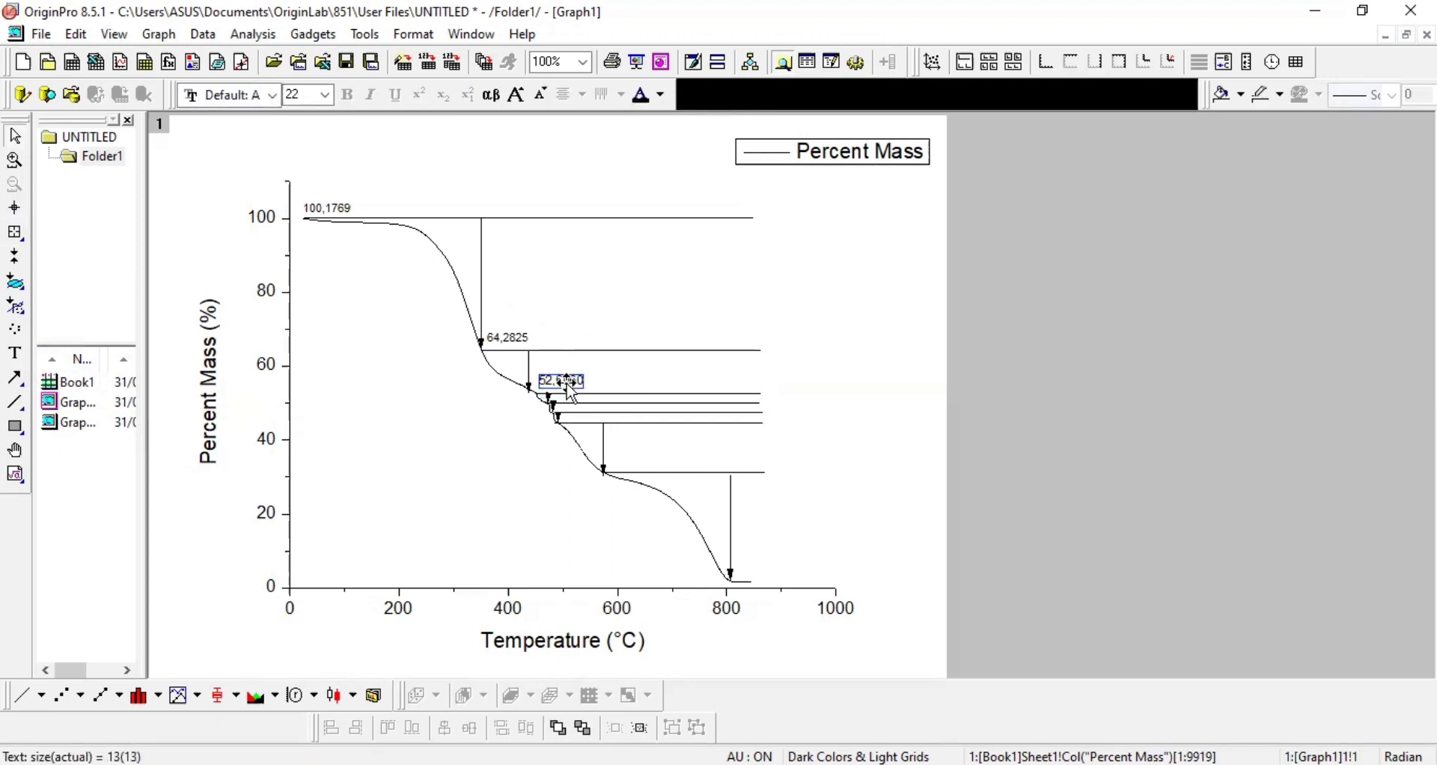
left_click_drag(566, 382, 562, 384)
Read the level of the fourth horizontal line and label it "50,0421" near the line's start.
left_click(15, 208)
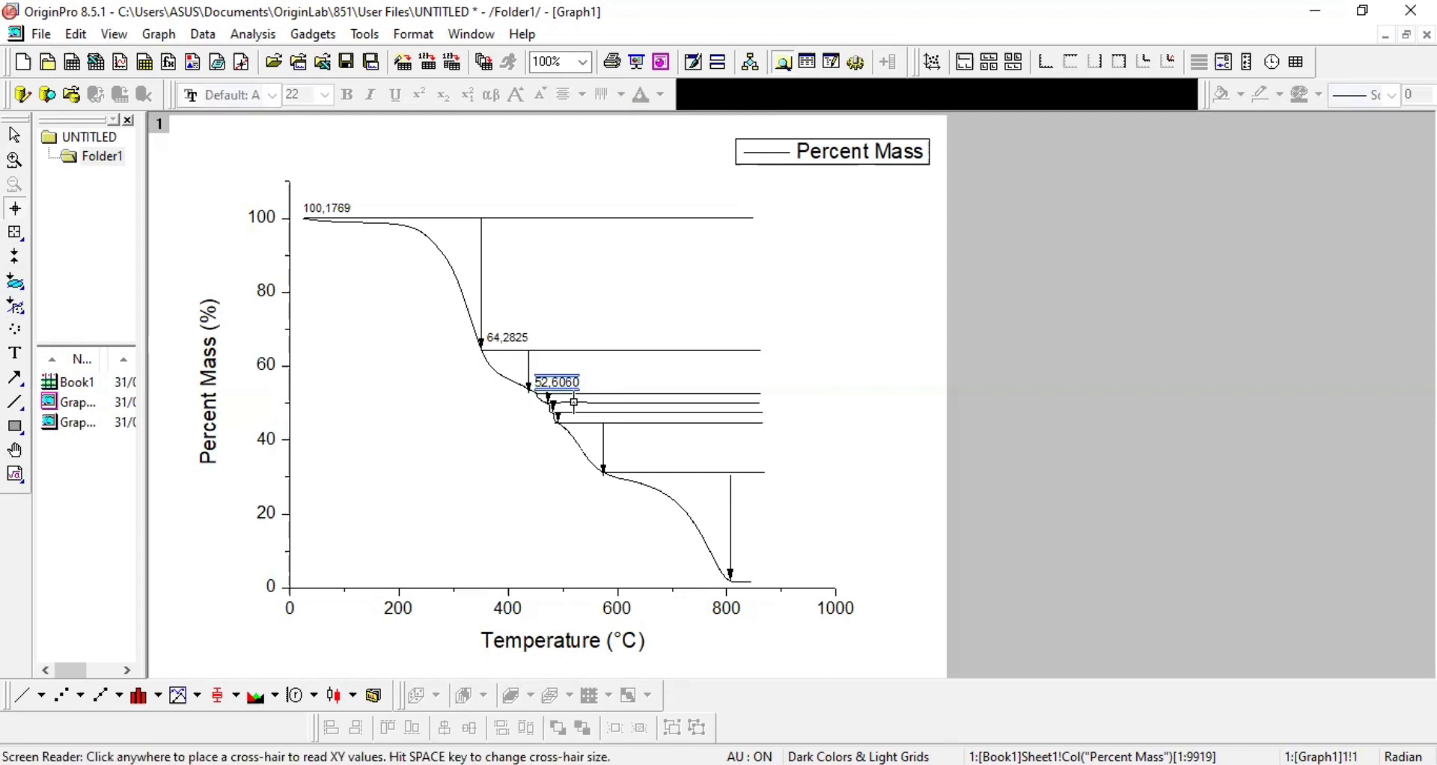
left_click(574, 403)
left_click(15, 353)
left_click(567, 401)
type("50,0421")
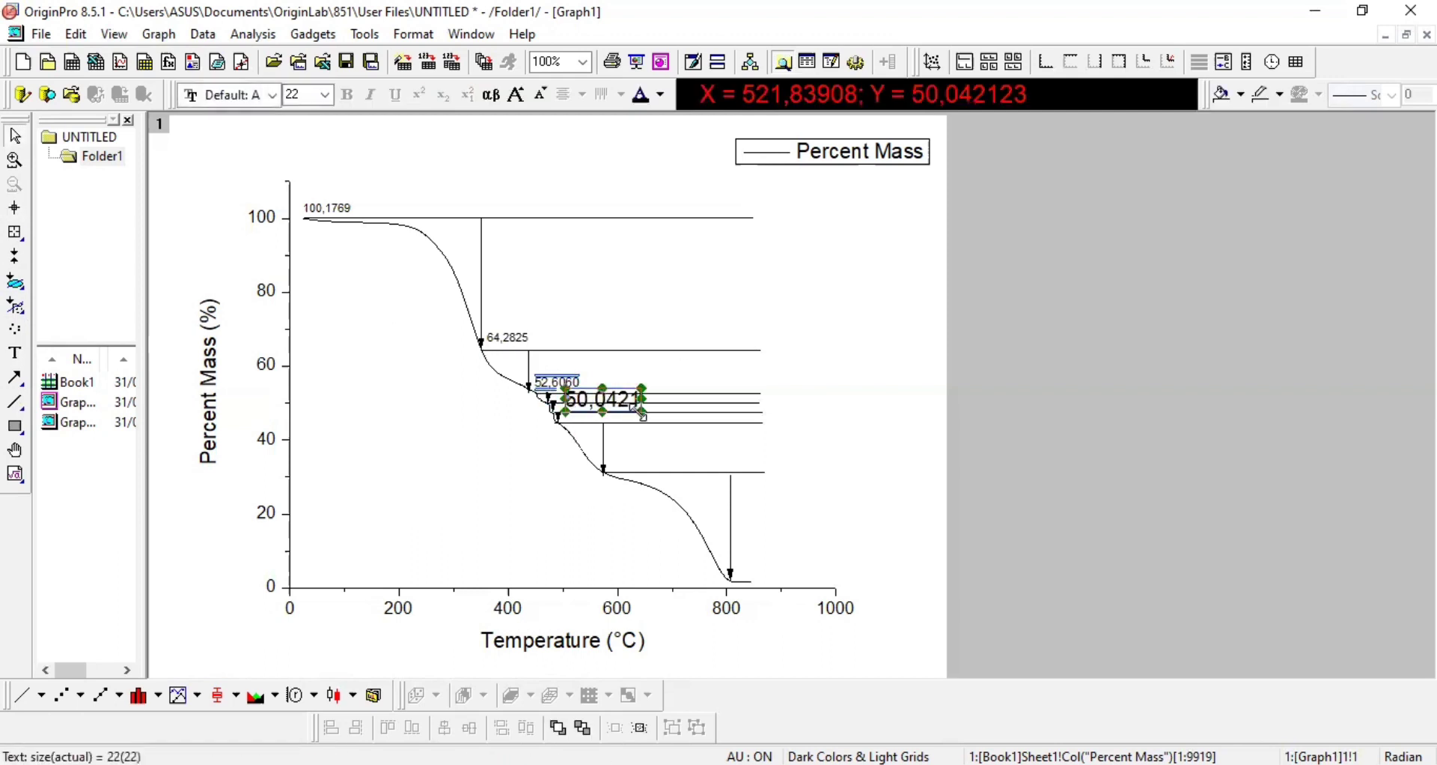
Read the level of the fifth horizontal line and add a shrunken label "47,4782" above it.
left_click(15, 208)
left_click(612, 411)
left_click(15, 353)
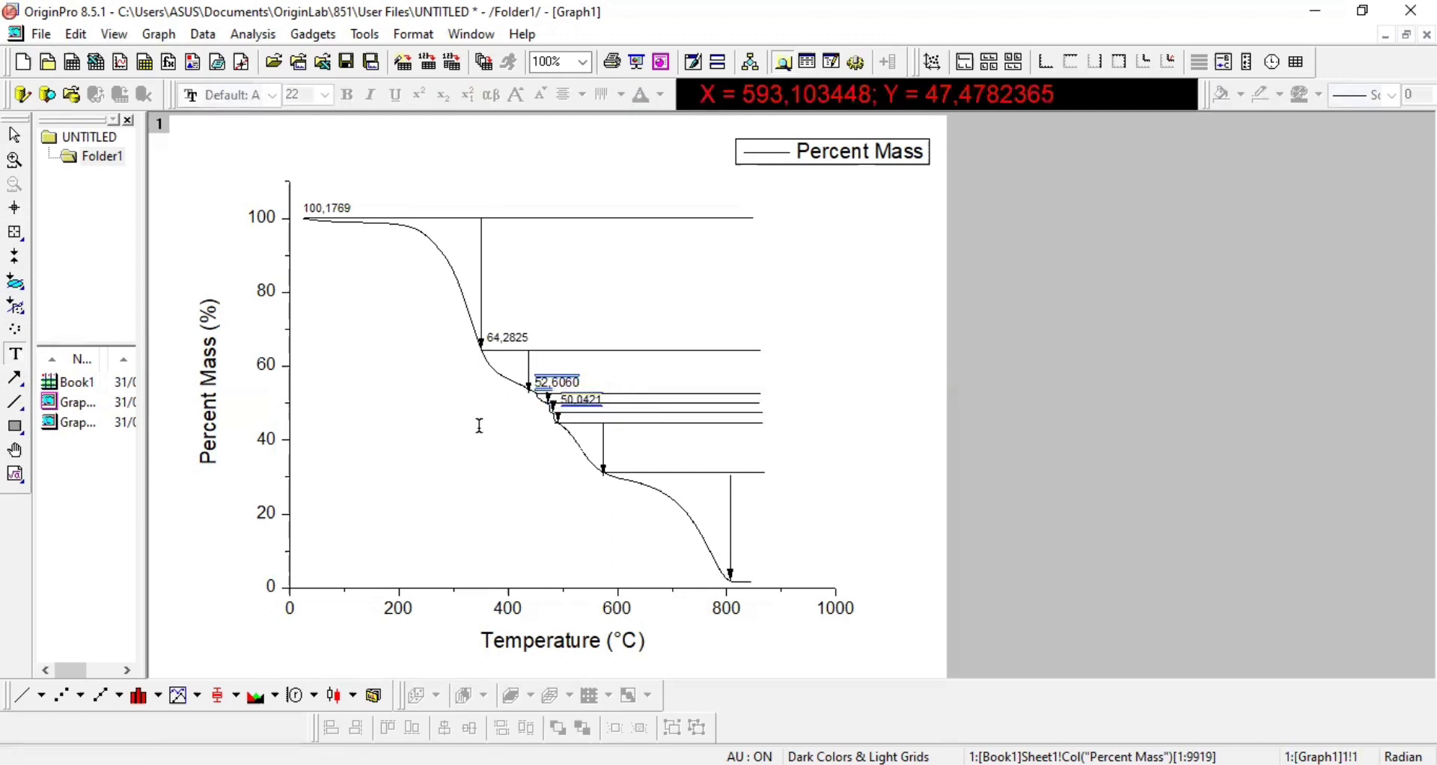
left_click(581, 409)
type("47,4782")
left_click(662, 430)
left_click_drag(657, 425, 618, 410)
left_click(419, 419)
Read the level of the sixth horizontal line and add a shrunken label "44,6363" above it, clear of the other labels.
left_click(15, 213)
left_click(586, 422)
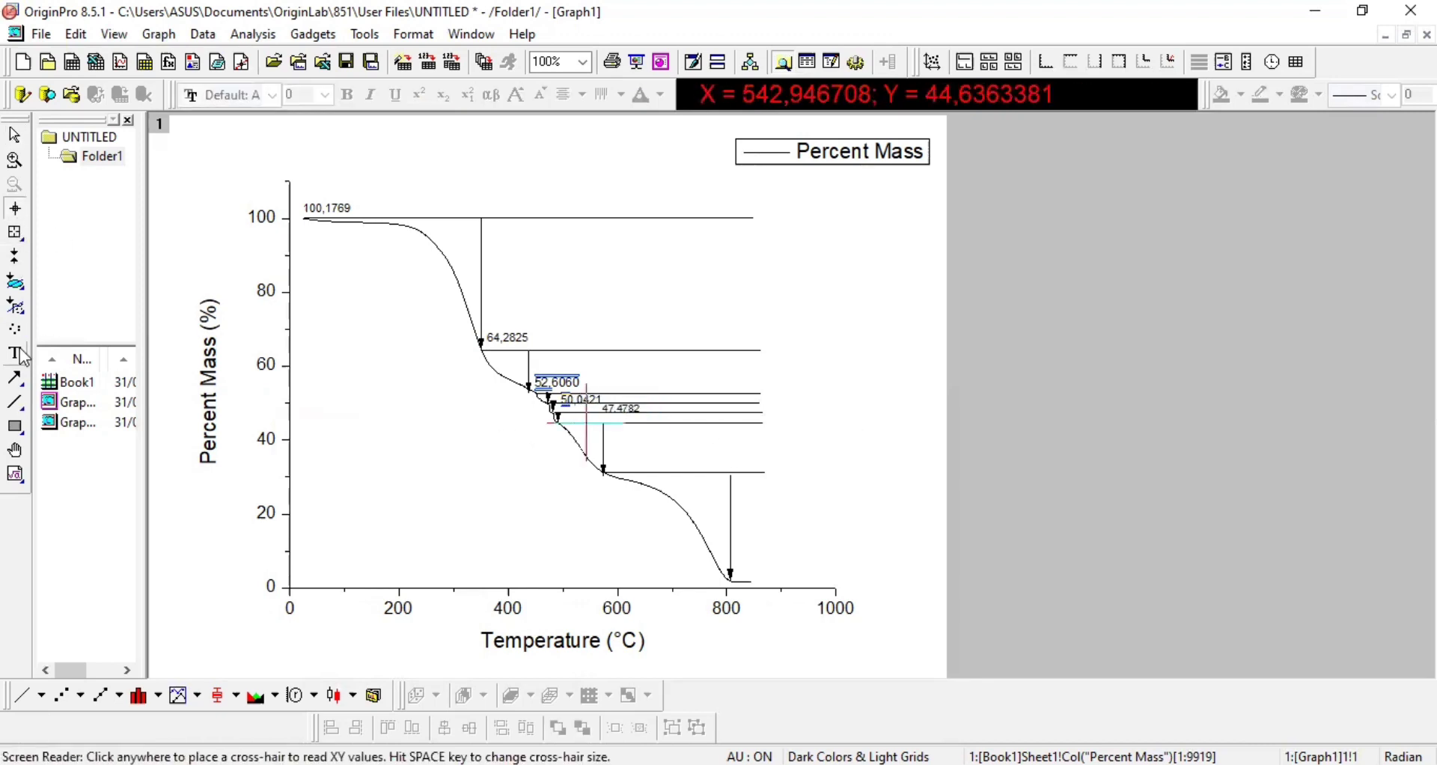
left_click(15, 353)
left_click(575, 421)
type("44,6363")
left_click(650, 442)
mouse_move(653, 434)
left_mouse_down()
mouse_move(618, 423)
mouse_move(669, 418)
left_mouse_up()
left_click(435, 419)
Read the level of the lowest horizontal line and label it "31,2299" above the line's start at 12 pt.
left_click(15, 210)
left_click(670, 472)
left_click(15, 352)
left_click(619, 463)
type("31,2299")
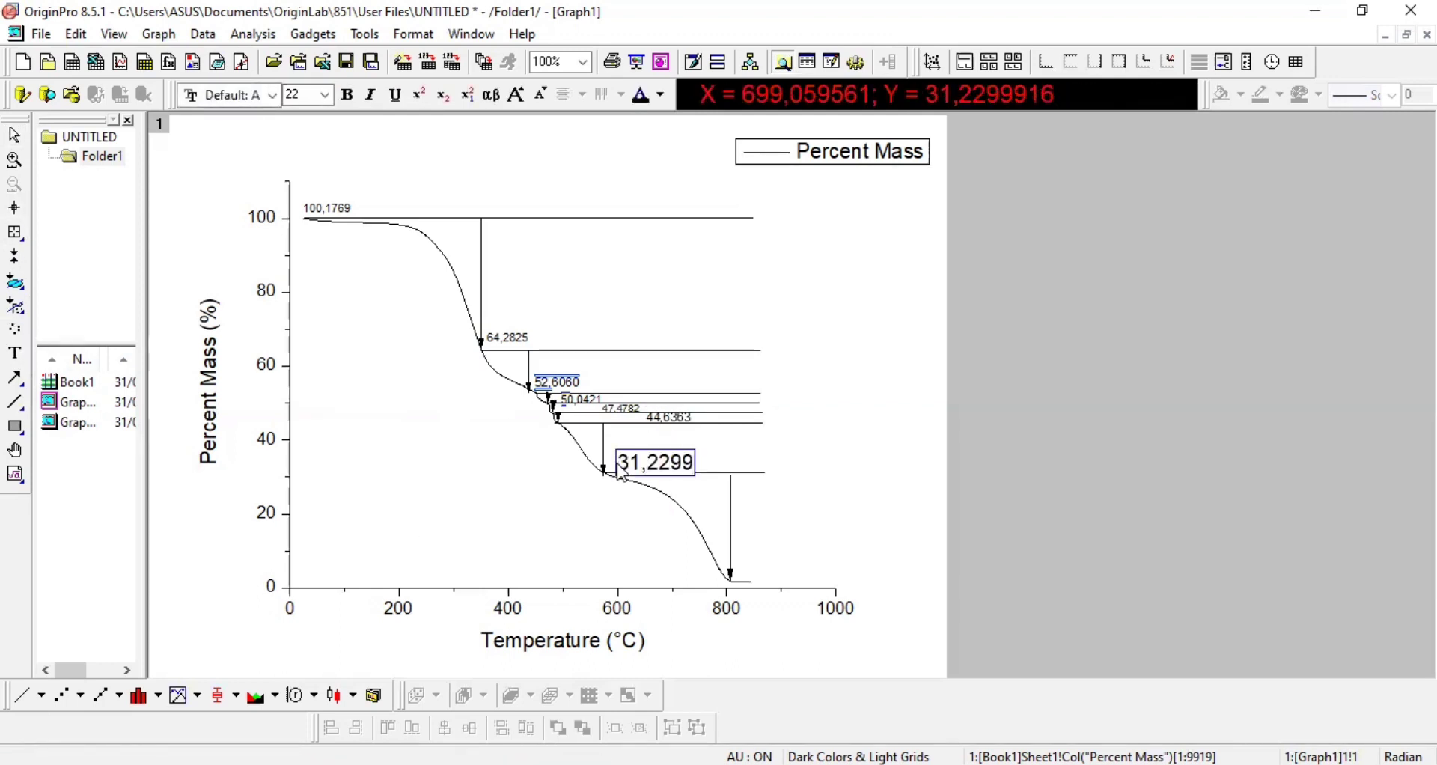
left_click(665, 464)
left_click_drag(665, 465, 661, 470)
left_click(783, 461)
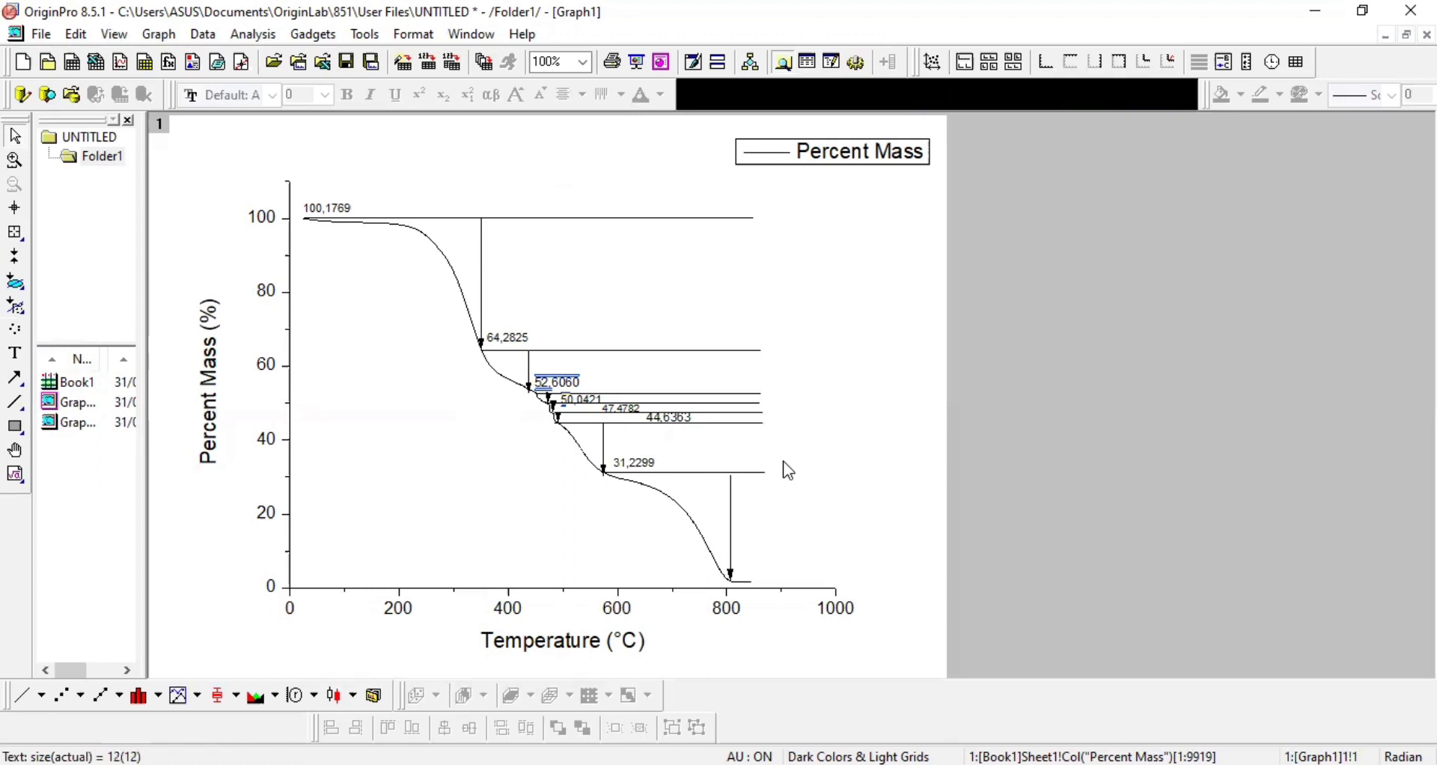
left_click(559, 379)
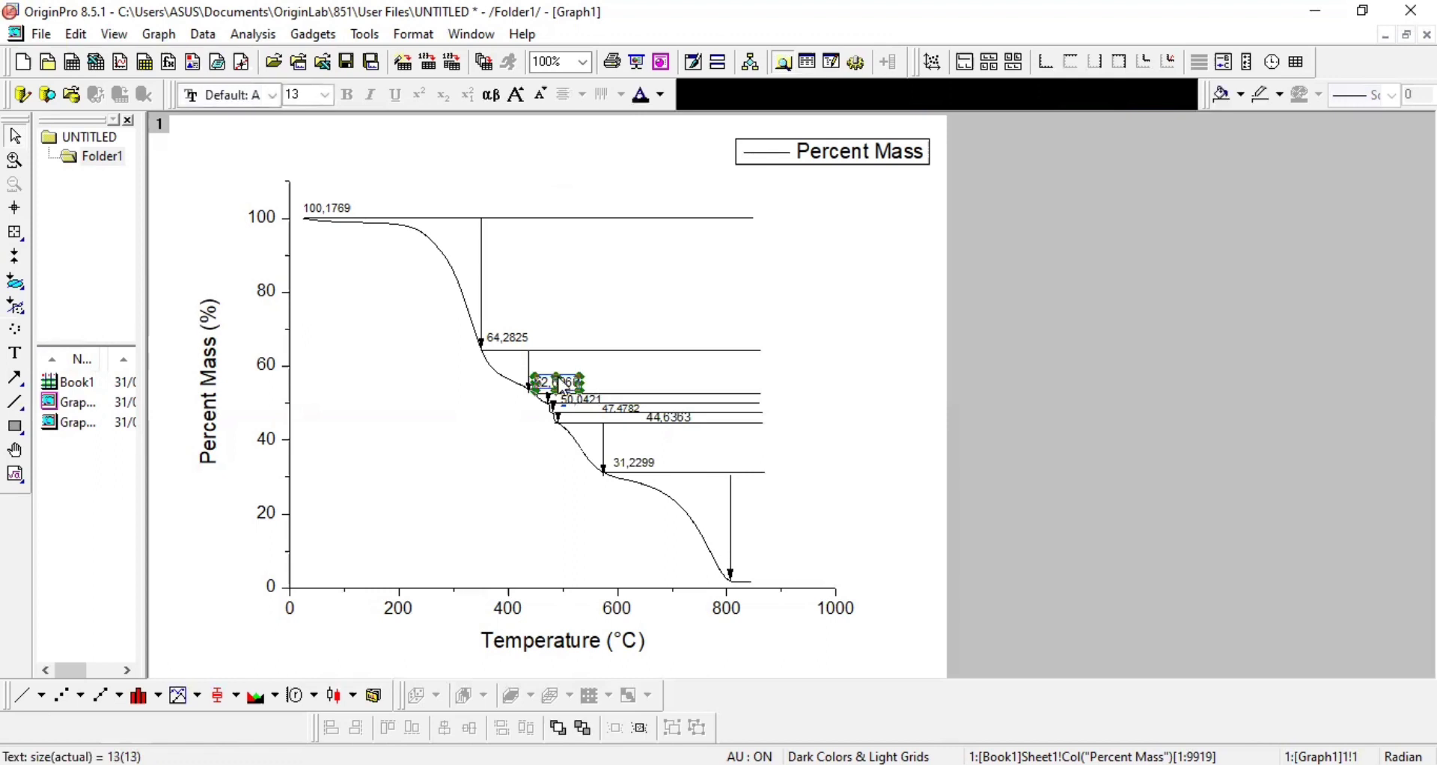
left_click(602, 386)
left_click(606, 398)
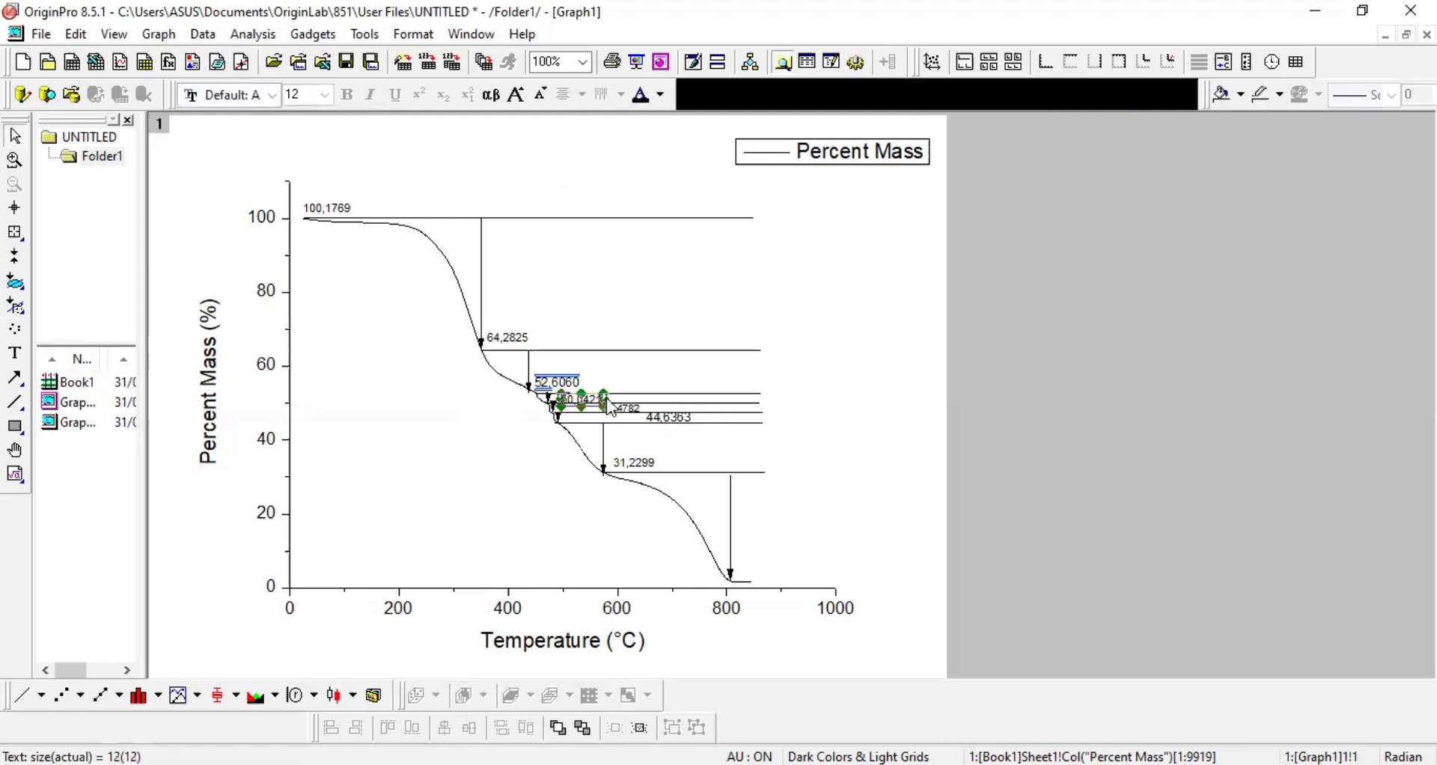
left_click(756, 454)
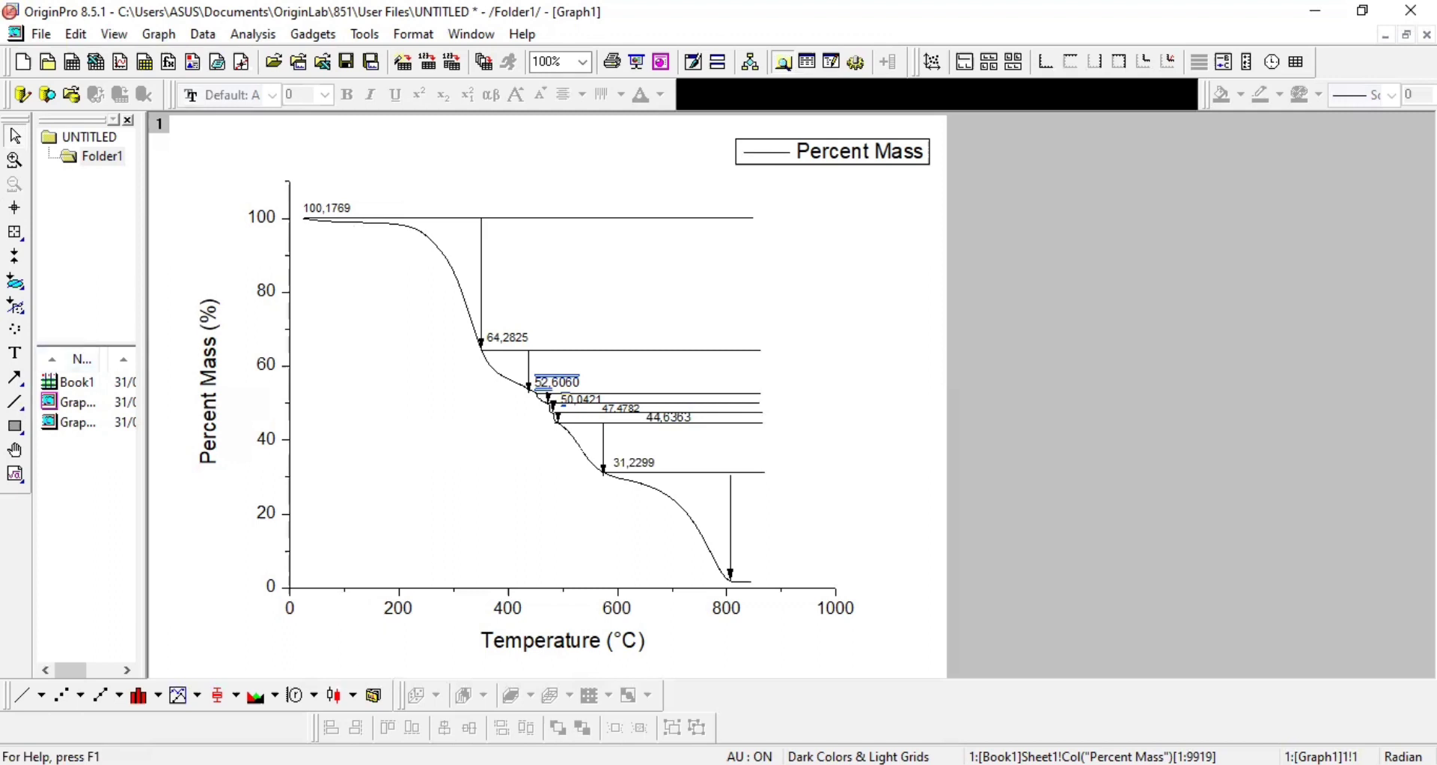
Switch to Calculator, subtract 64,2825 from 100,1769 and copy the result.
key("alt+Tab")
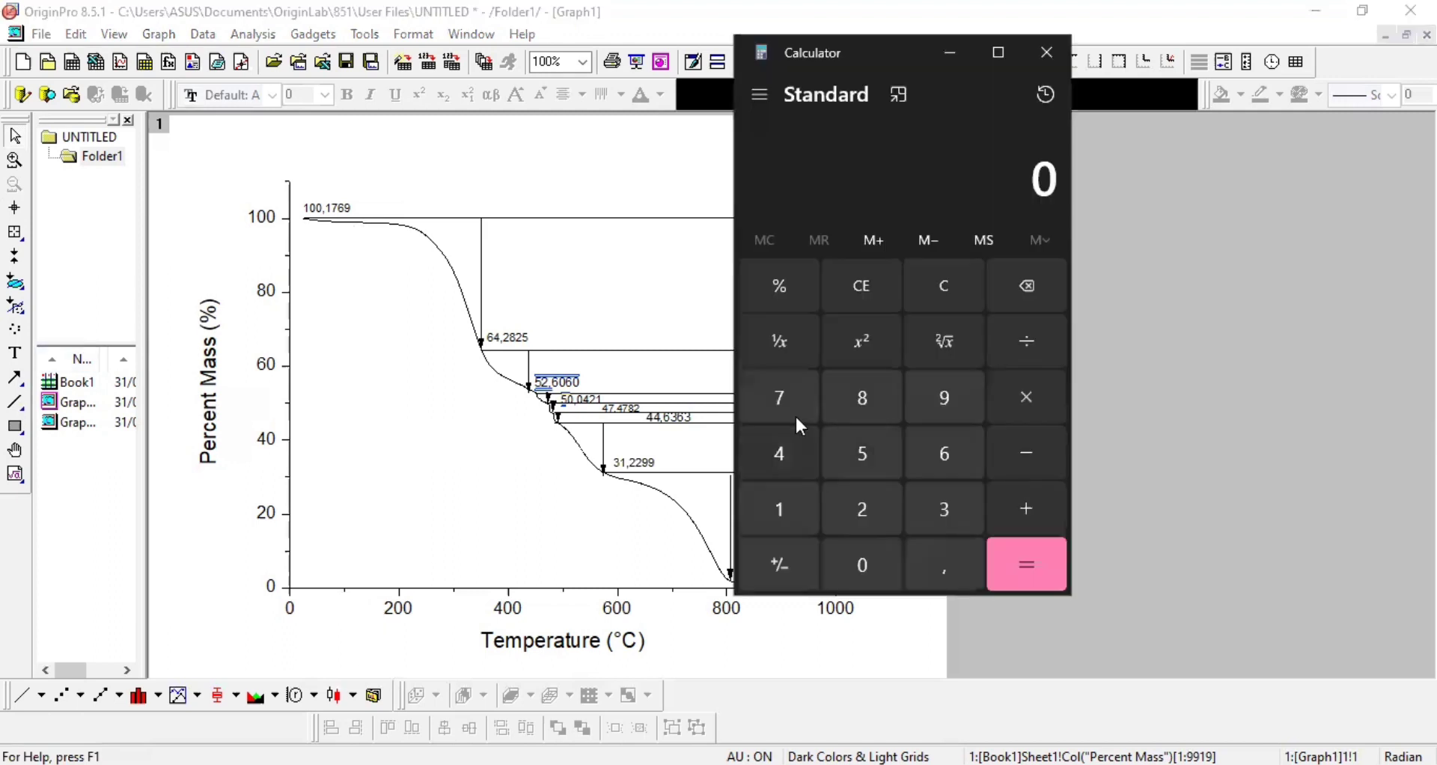
type("100,1769 - 64,2825")
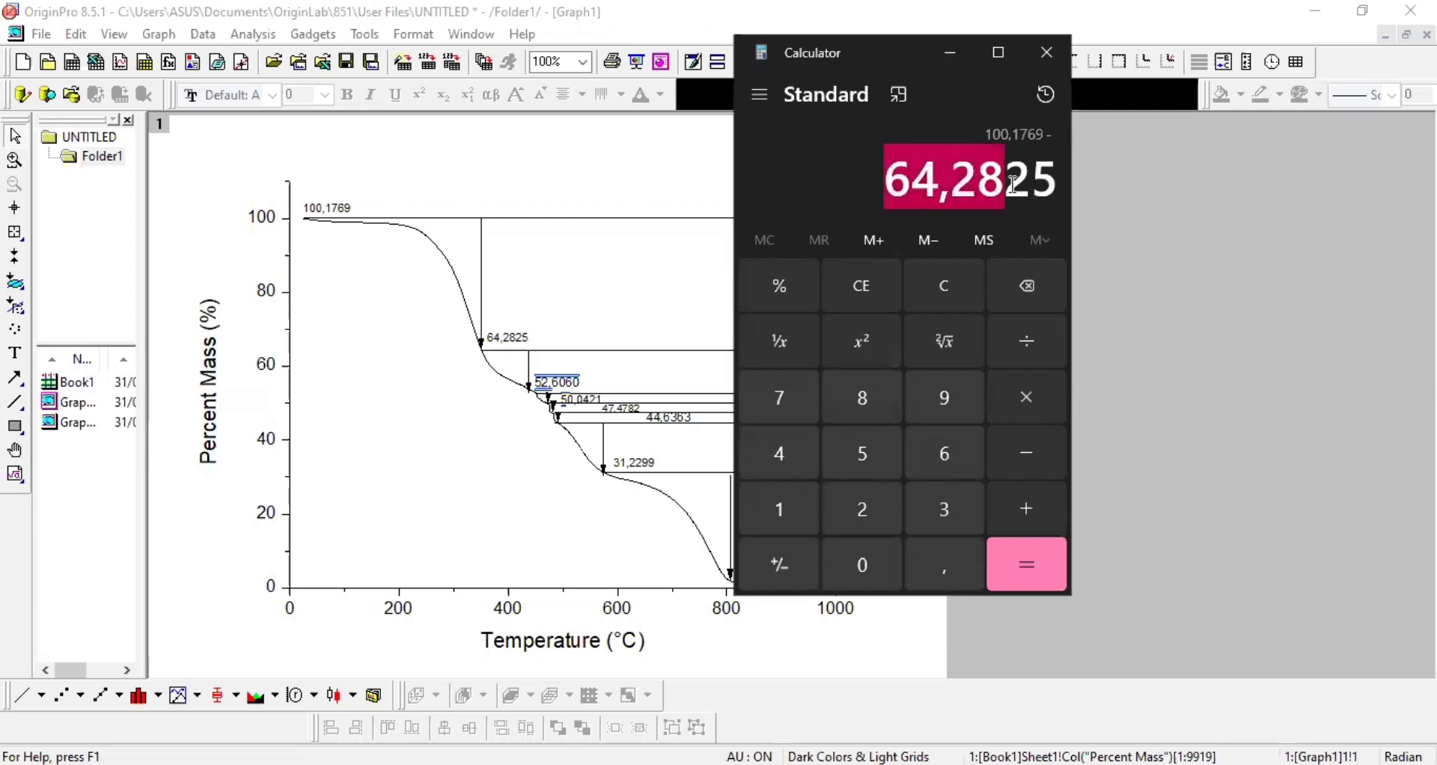
key("Return")
key("ctrl+c")
Add the copied difference to the graph as the label "35,8944%" at 18 pt, below the start of the curve.
left_click(15, 352)
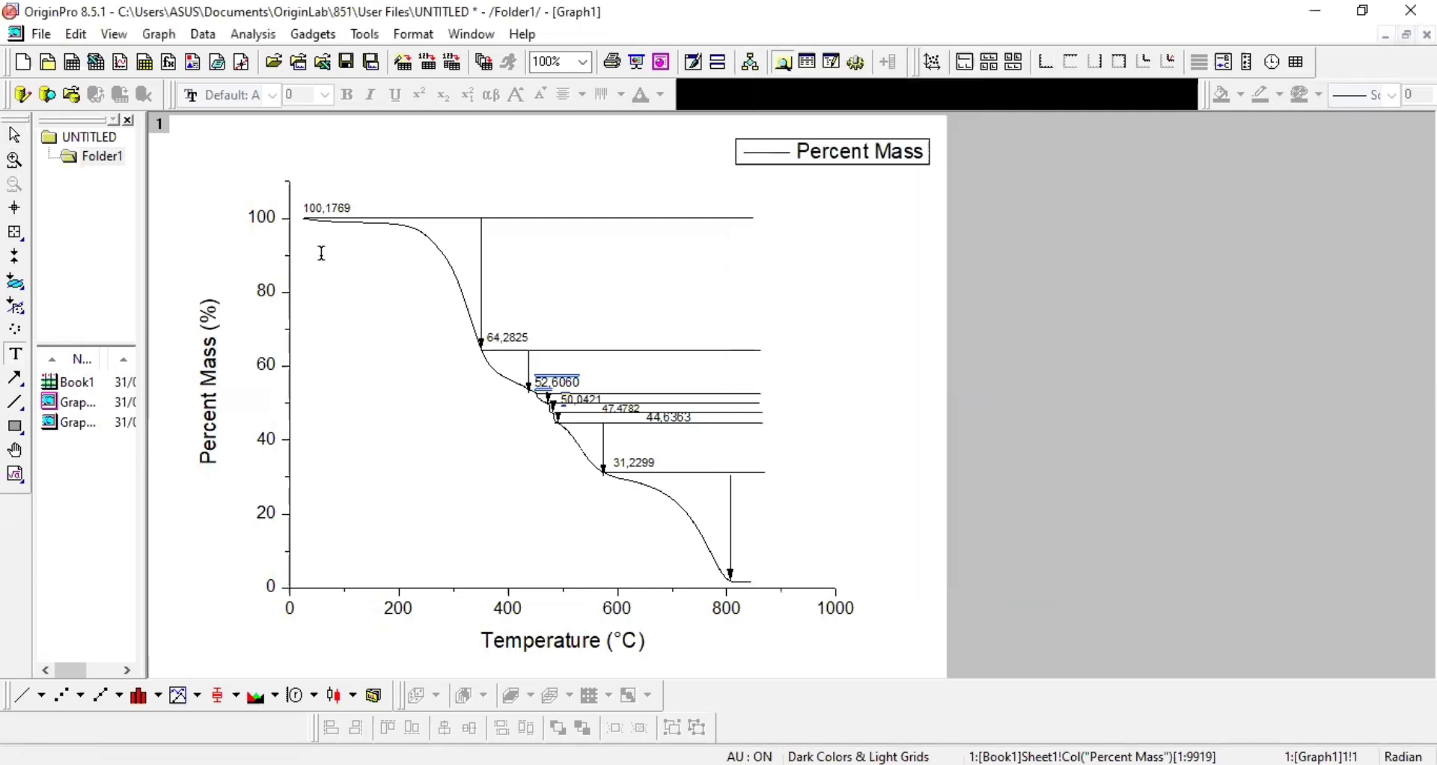
left_click(320, 253)
left_click(15, 353)
left_click(332, 259)
key("ctrl+v")
type("%")
left_click(424, 263)
left_click(411, 304)
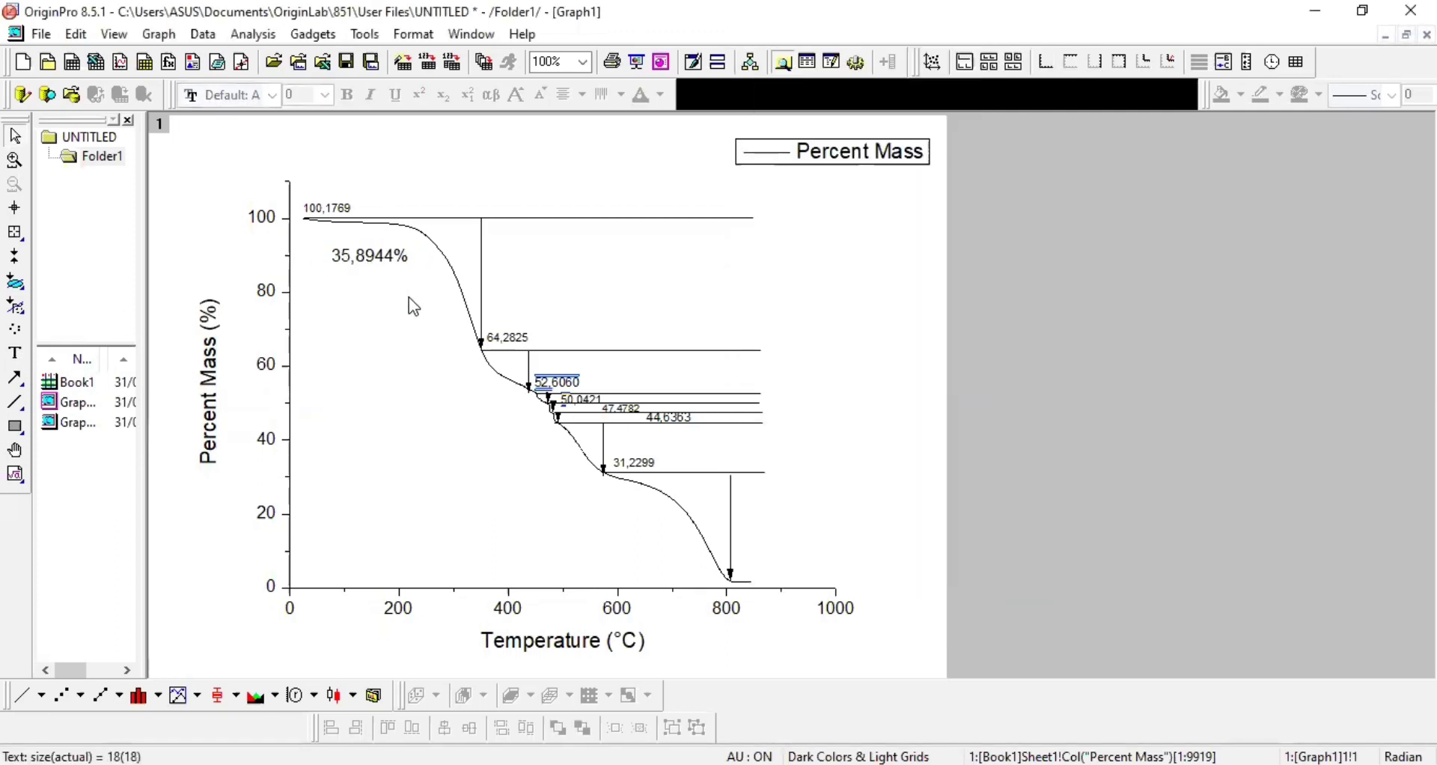
Return to Calculator, place its window clear of the graph, subtract 52,606 from 64,2825 and copy the result.
key("alt+Tab")
key("Escape")
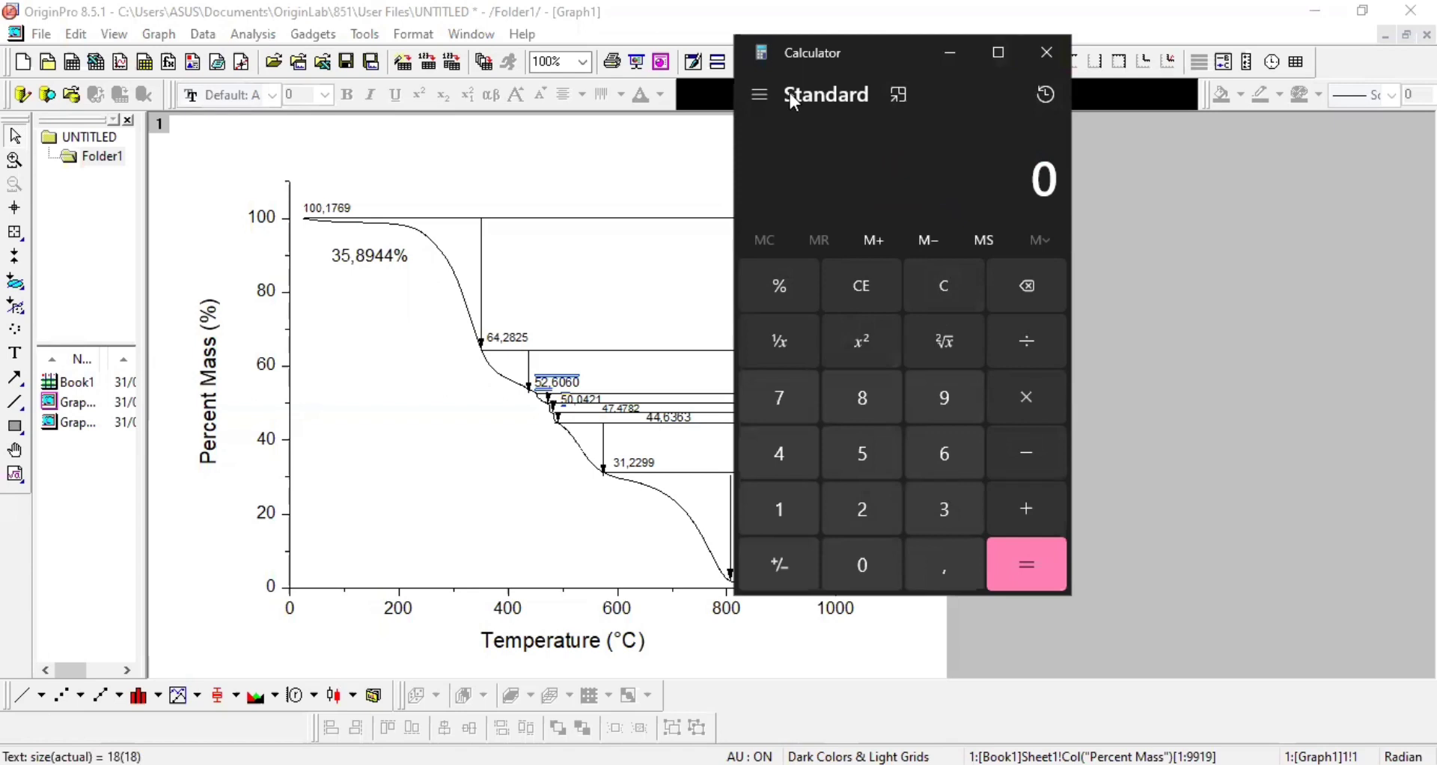
left_click_drag(909, 47, 1231, 140)
type("64,")
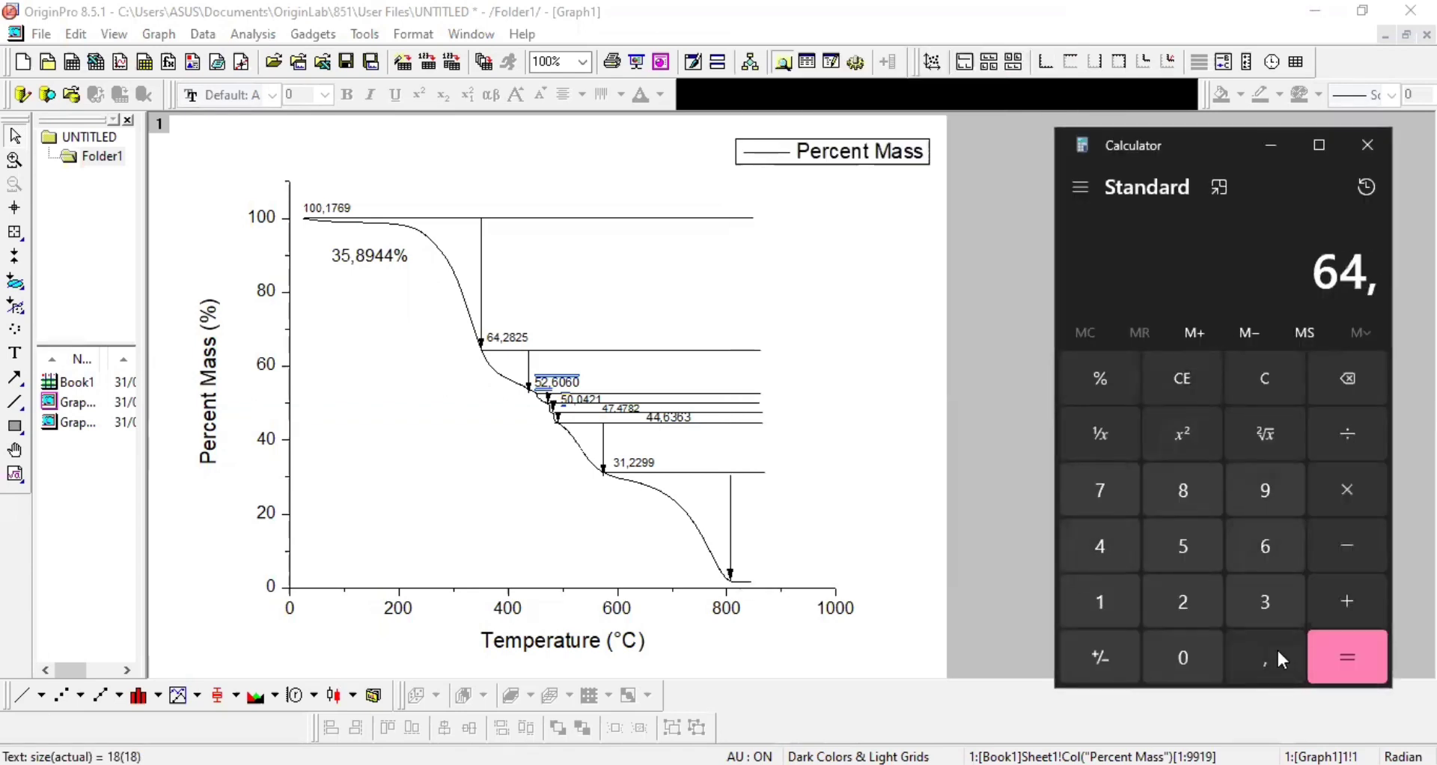
type("2825 - 52,606 =")
key("ctrl+c")
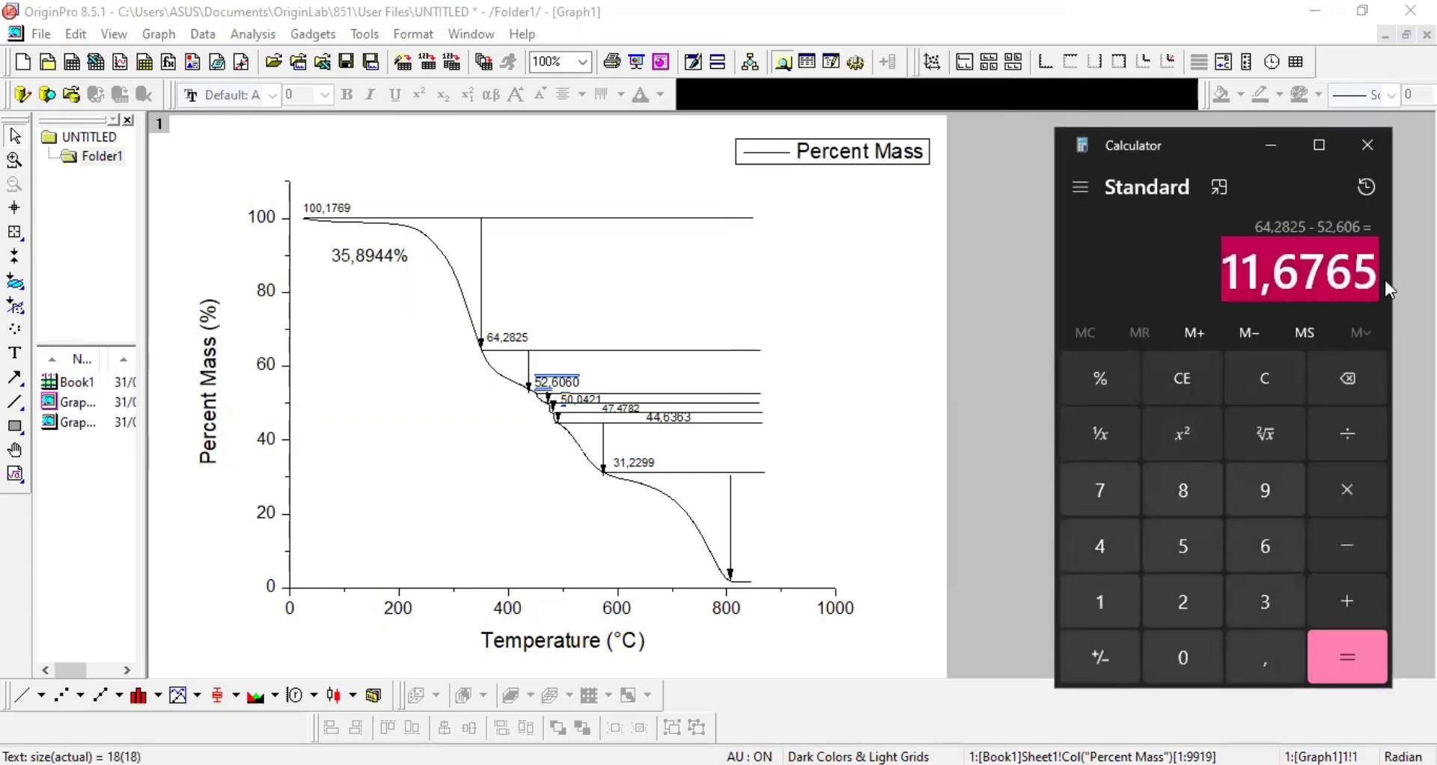
Add the copied difference as the label "11,6765%" beside the curve at about 58 % mass, reduced to 17 pt.
left_click(14, 353)
left_click(435, 371)
key("ctrl+v")
type("%")
left_click(450, 419)
mouse_move(479, 373)
left_mouse_down()
mouse_move(432, 377)
mouse_move(458, 385)
left_mouse_up()
left_click_drag(423, 377, 456, 377)
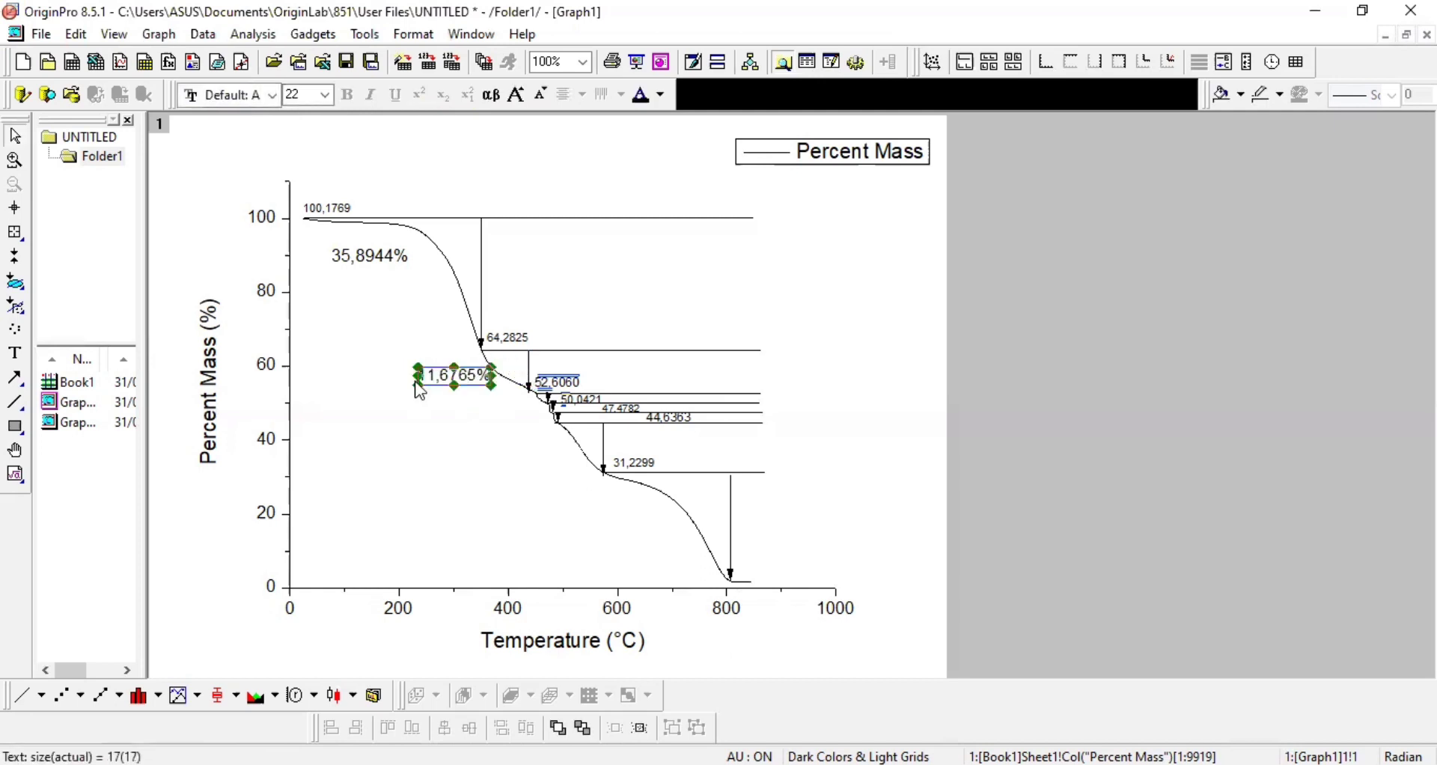
Switch to Calculator, subtract 50,0421 from 52,606 and copy the result.
key("alt+Tab")
key("Escape")
type("52,606-")
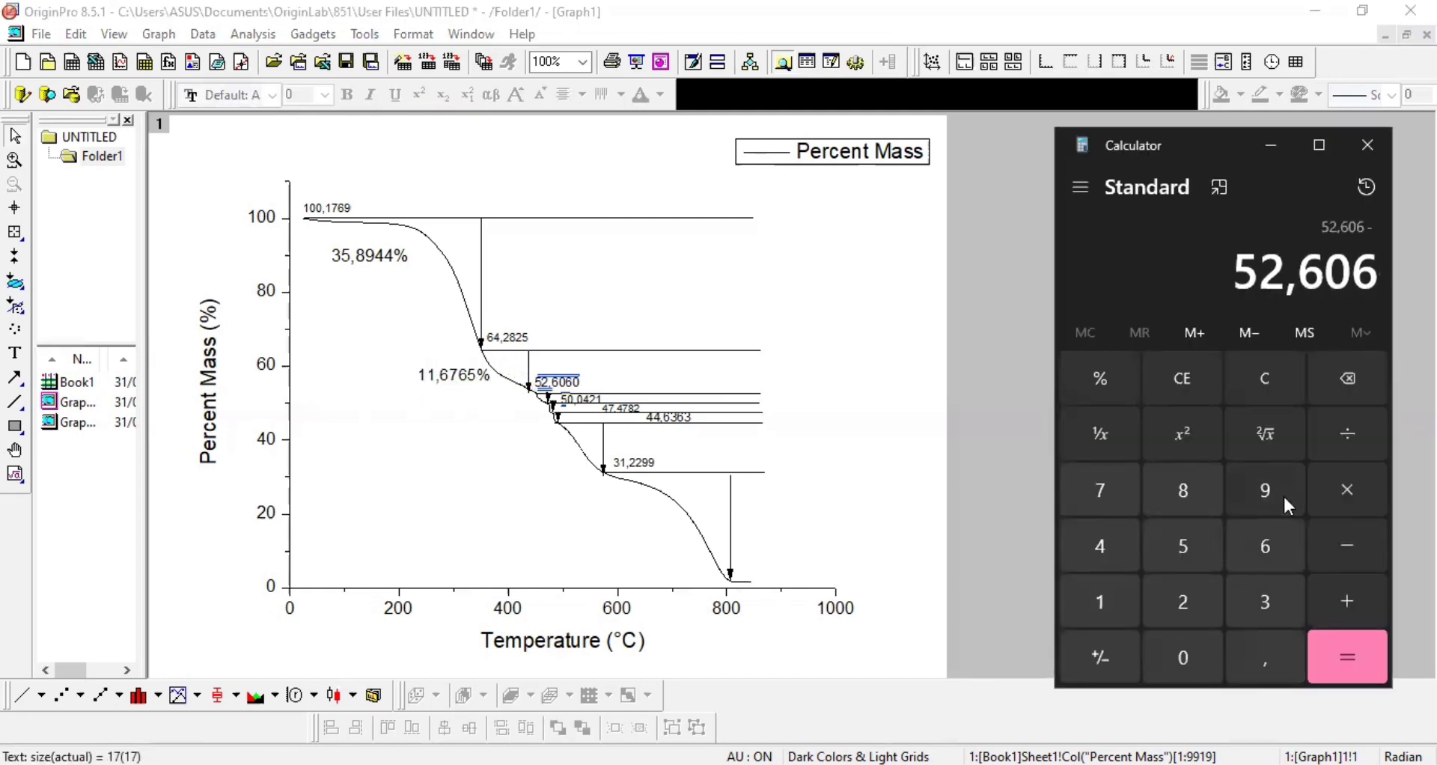
type("50,0421=")
key("ctrl+c")
Add the copied difference as the label "2,5639%" beside the curve at about 51 % mass, reduced to 17 pt.
left_click(14, 353)
left_click(499, 399)
key("ctrl+v")
type("%")
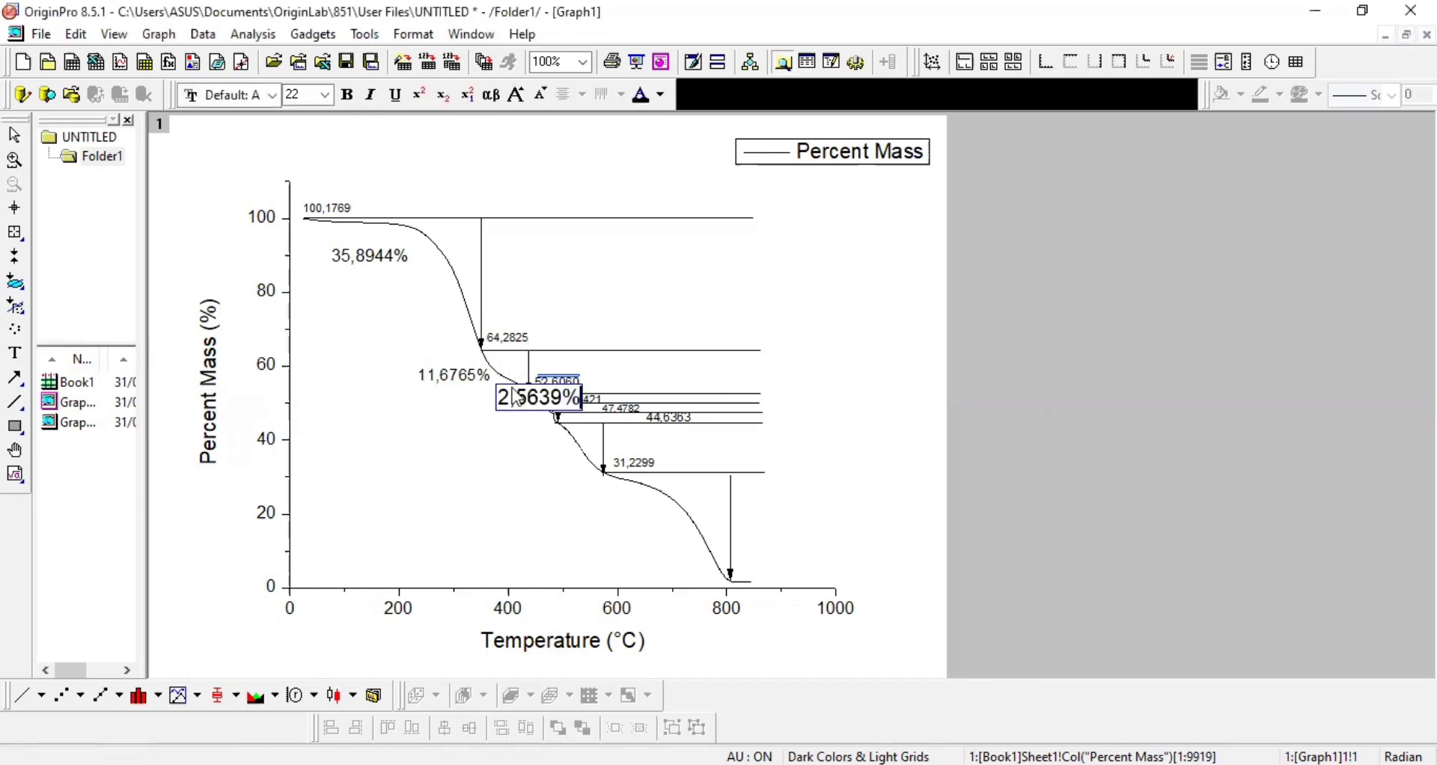
left_click(524, 421)
mouse_move(528, 399)
left_mouse_down()
mouse_move(475, 406)
mouse_move(513, 414)
left_mouse_up()
left_click_drag(479, 403, 498, 399)
Return to Calculator, clear it, subtract 47,4782 from 50,0421 and copy the result.
key("alt+Tab")
key("Escape")
left_click(519, 479)
key("alt+Tab")
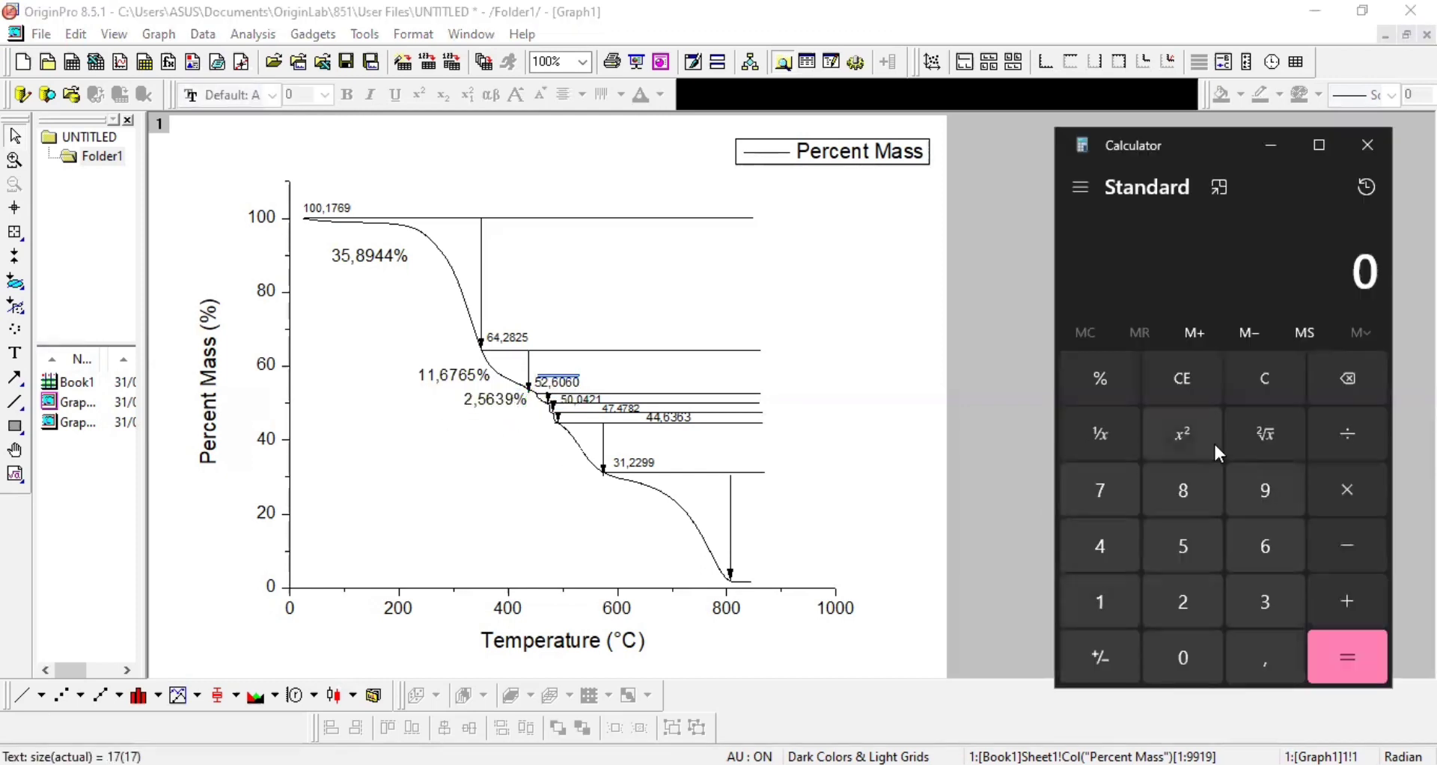
type("50,0421-47,4782=")
key("ctrl+c")
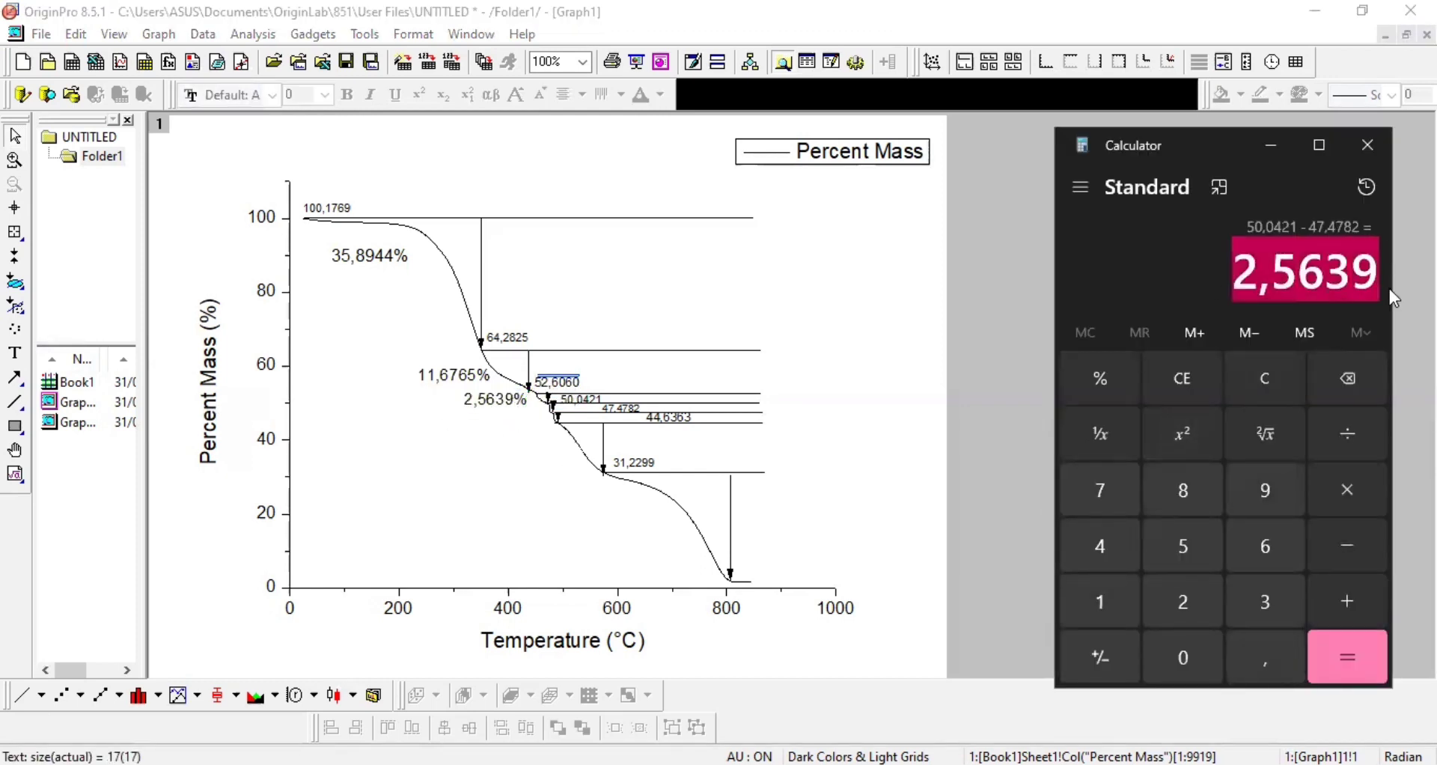
Add the copied difference as a second "2,5639%" label beside the curve at about 46 % mass, reduced to 13 pt.
left_click(14, 355)
left_click(513, 426)
key("ctrl+v")
type("%")
left_click(516, 479)
left_click(550, 426)
left_click_drag(601, 442, 563, 427)
left_click(569, 509)
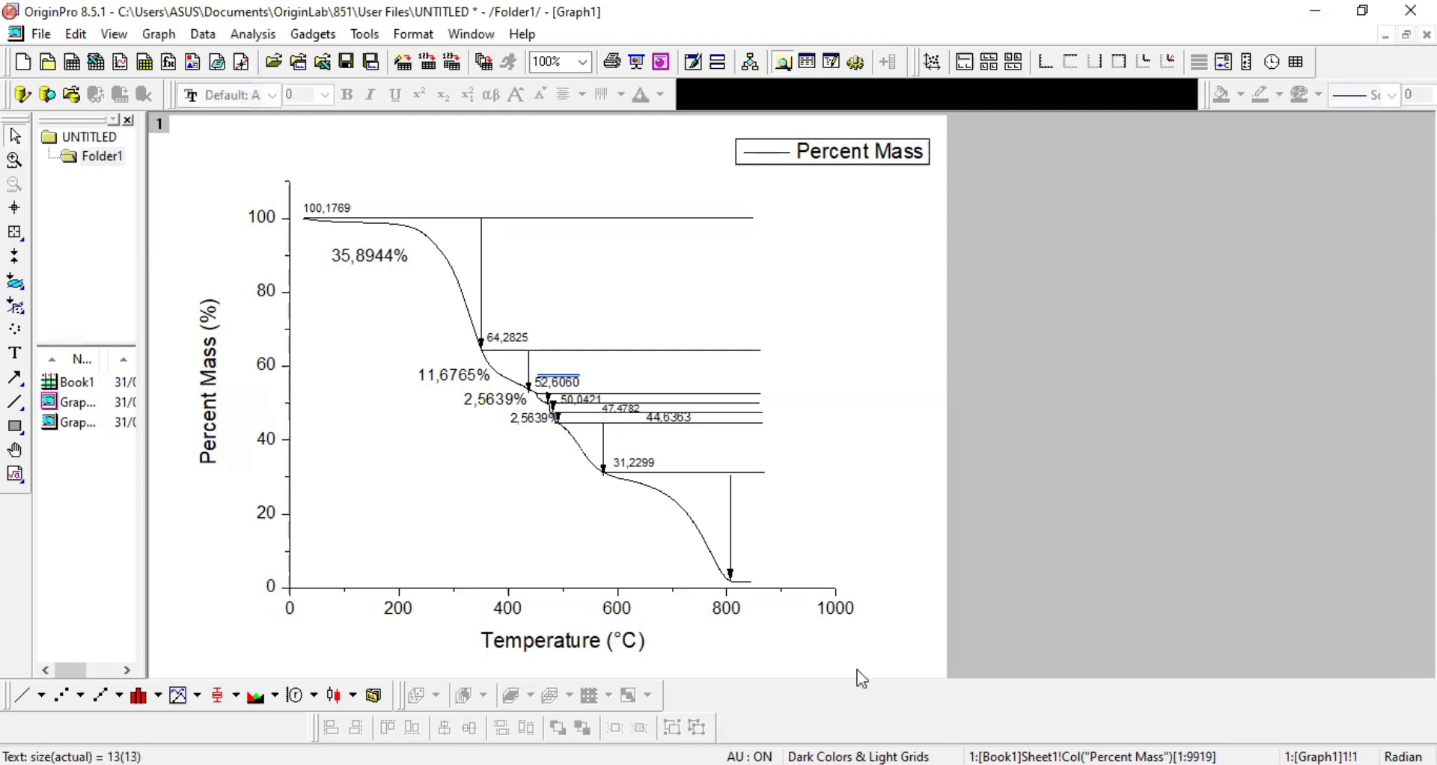
Return to Calculator, clear the previous result, subtract 44,6363 from 47,4782 and copy the difference.
key("alt+Tab")
left_click_drag(1221, 282, 1396, 284)
key("BackSpace")
key("Delete")
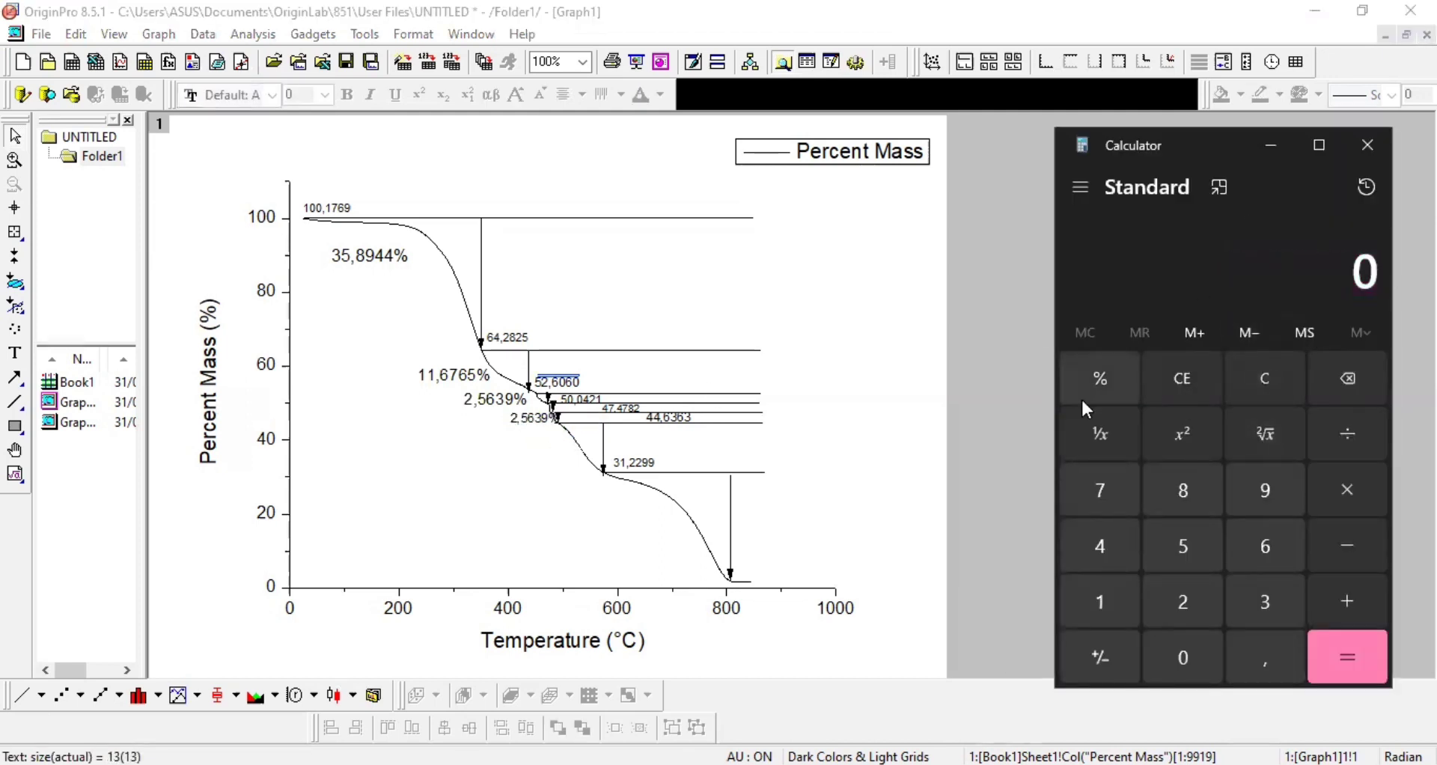
type("47,4782-44,6363=")
left_click_drag(1243, 278, 1385, 284)
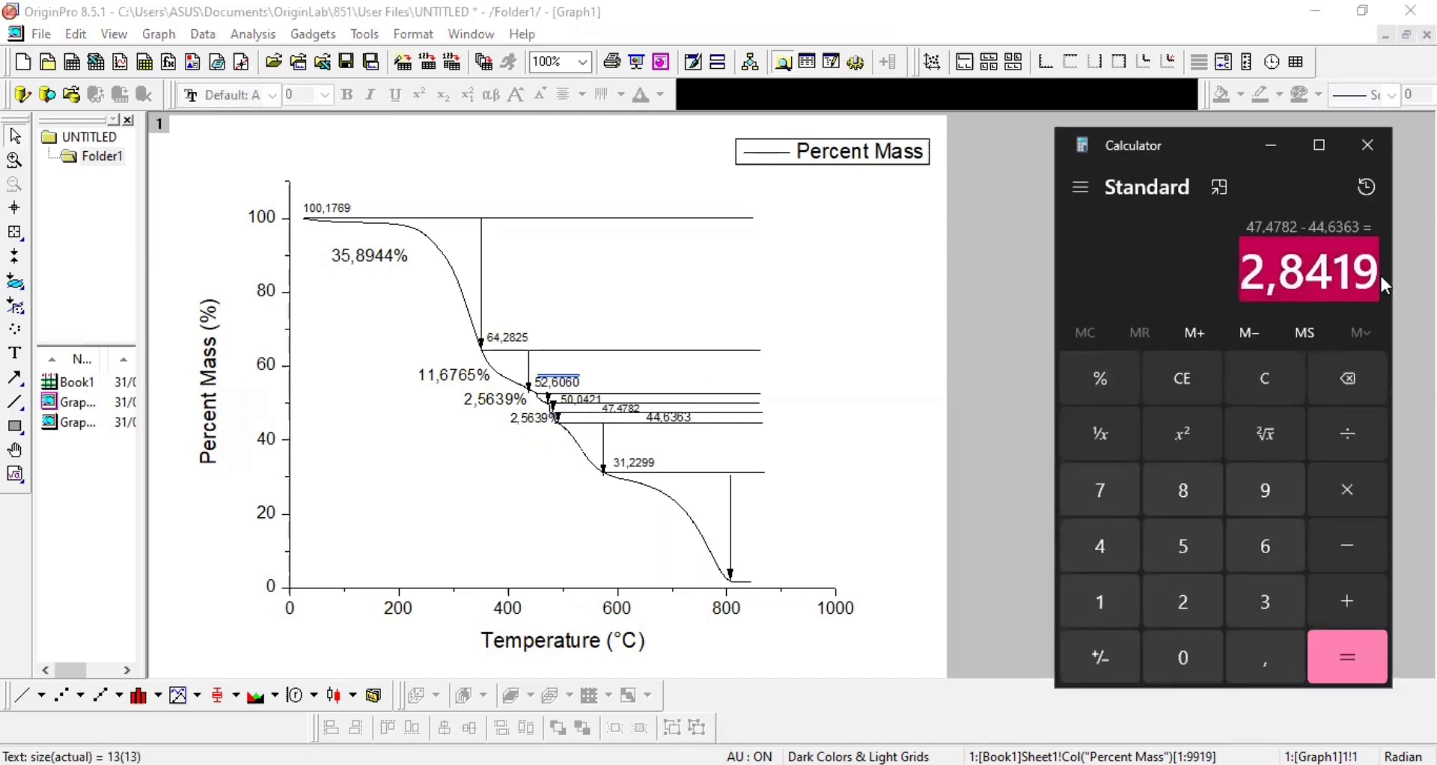
Add the copied difference as the label "2,8419%" at 14 pt below the two "2,5639%" labels, nudging those two upward to make room.
left_click(14, 355)
left_click(525, 444)
key("ctrl+v")
type("%")
left_click(524, 411)
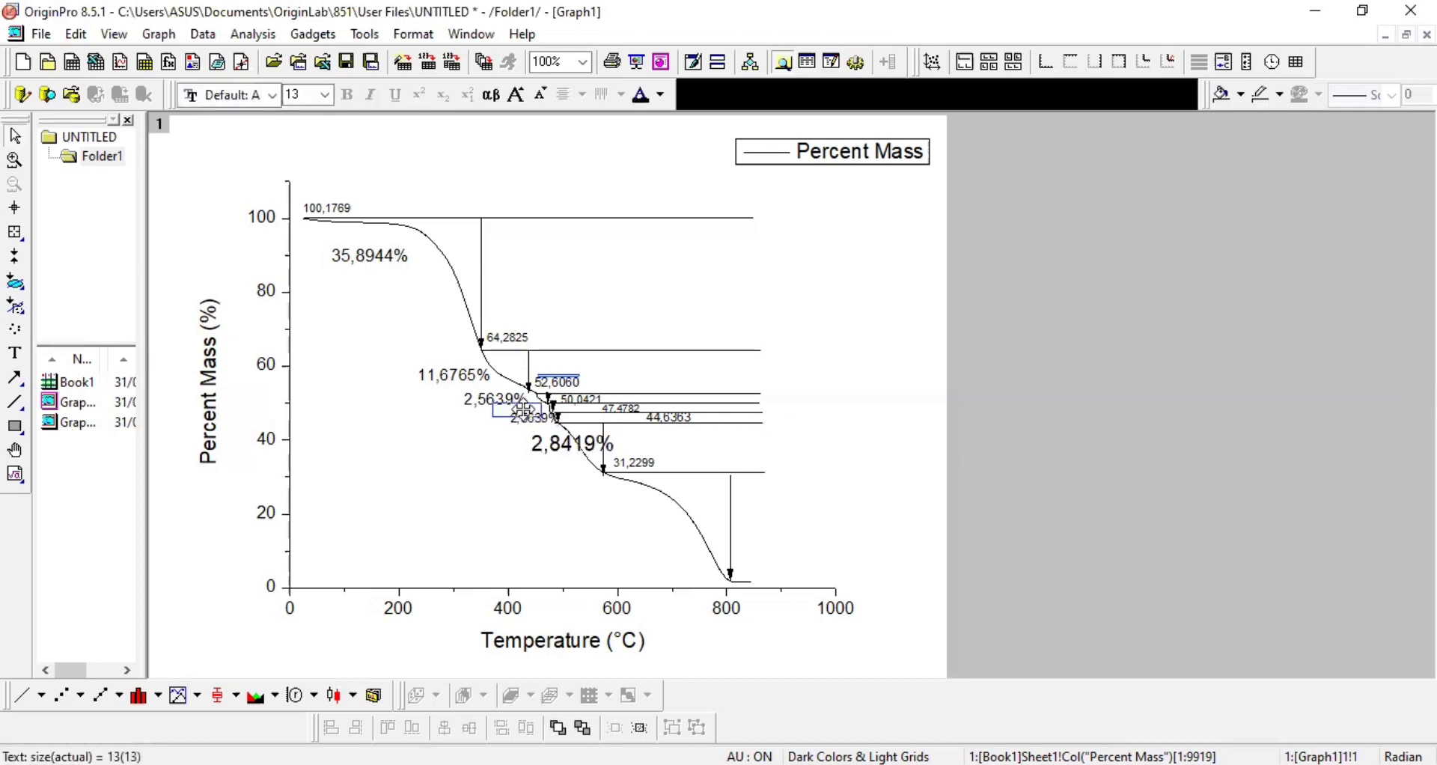
left_click_drag(523, 410, 524, 409)
left_click_drag(497, 396, 494, 389)
mouse_move(557, 449)
left_mouse_down()
mouse_move(515, 431)
mouse_move(558, 433)
left_mouse_up()
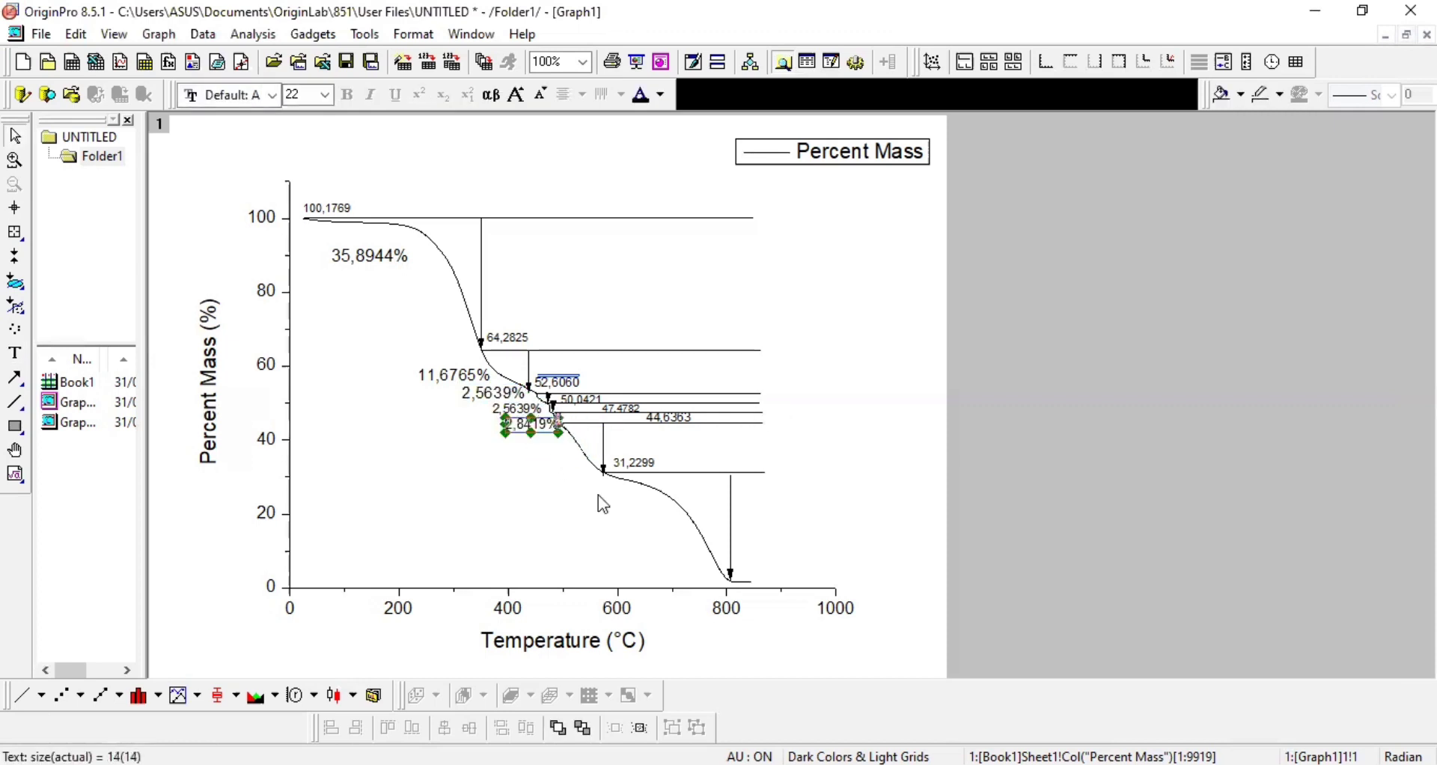
left_click(600, 503)
Switch to Calculator, subtract 31,2299 from 44,6363 and copy the result.
key("alt+Tab")
type("44,6363-31")
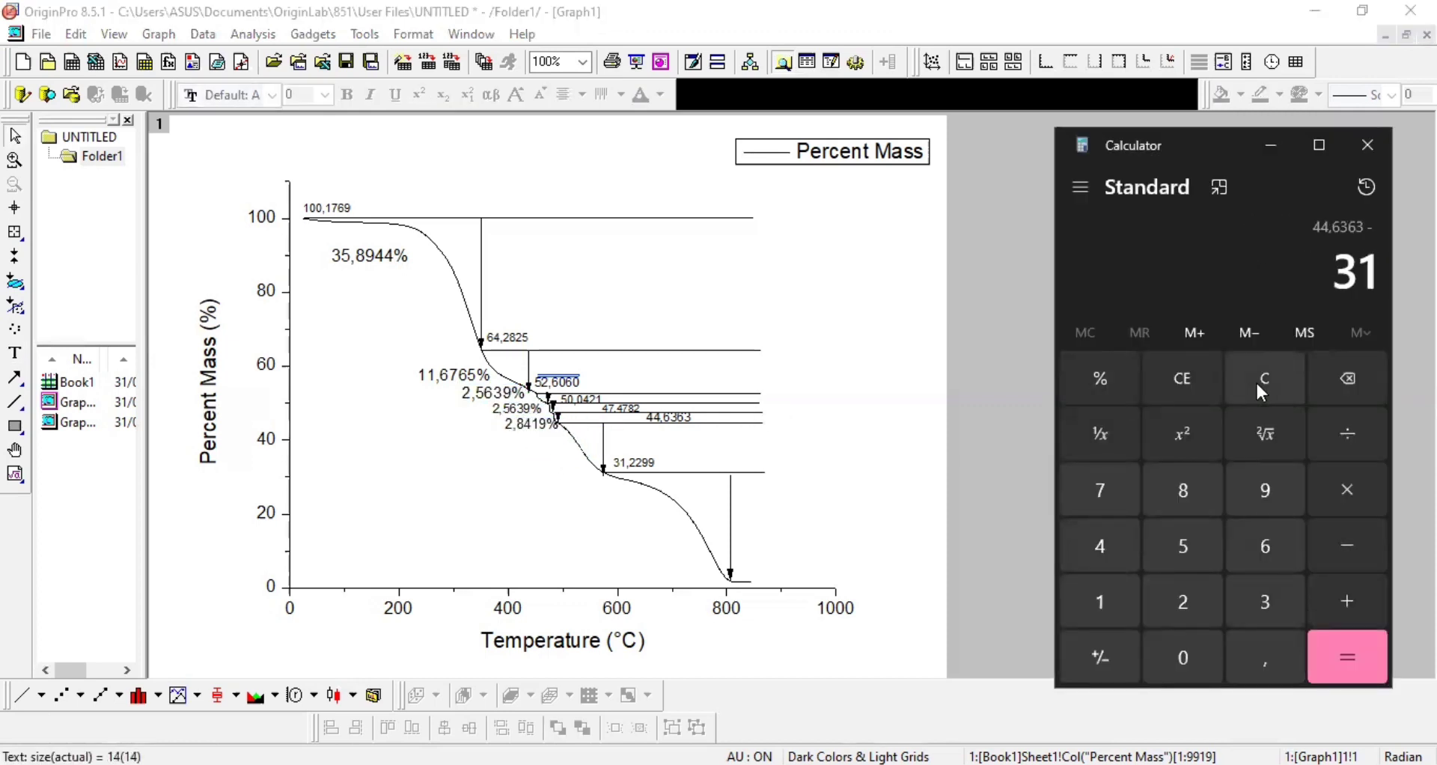
type(",2299")
key("Return")
key("ctrl+c")
Add the copied difference as the label "13,4064%" beside the curve at about 34 % mass, reduced in size.
left_click(14, 355)
left_click(532, 463)
key("ctrl+v")
type("%")
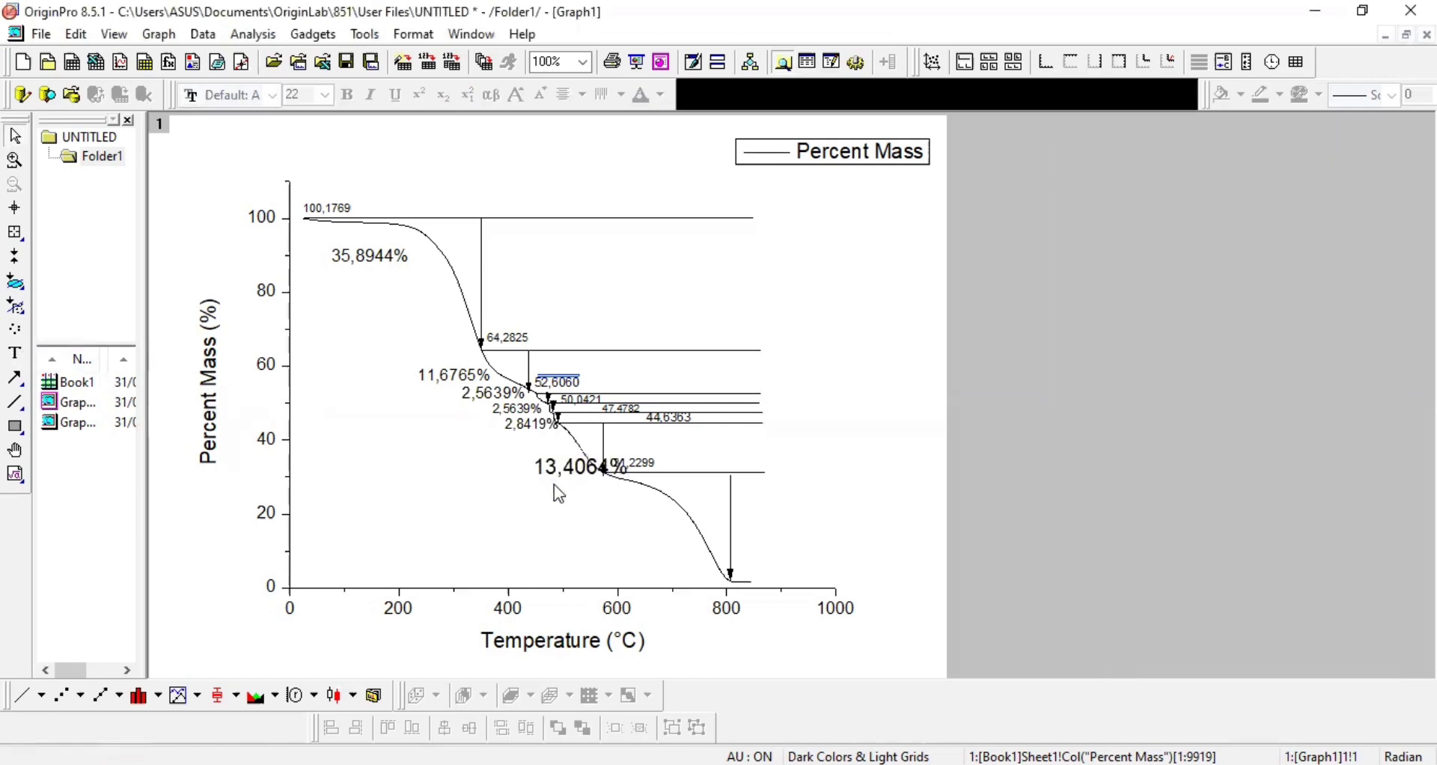
left_click(557, 474)
left_click_drag(630, 481, 604, 473)
left_click_drag(581, 466, 561, 462)
left_click(558, 503)
Add the label "31,2299%" below the curve's last drop at about 15 % mass and reduce its size.
left_click(13, 355)
left_click(613, 528)
type("31,2299%")
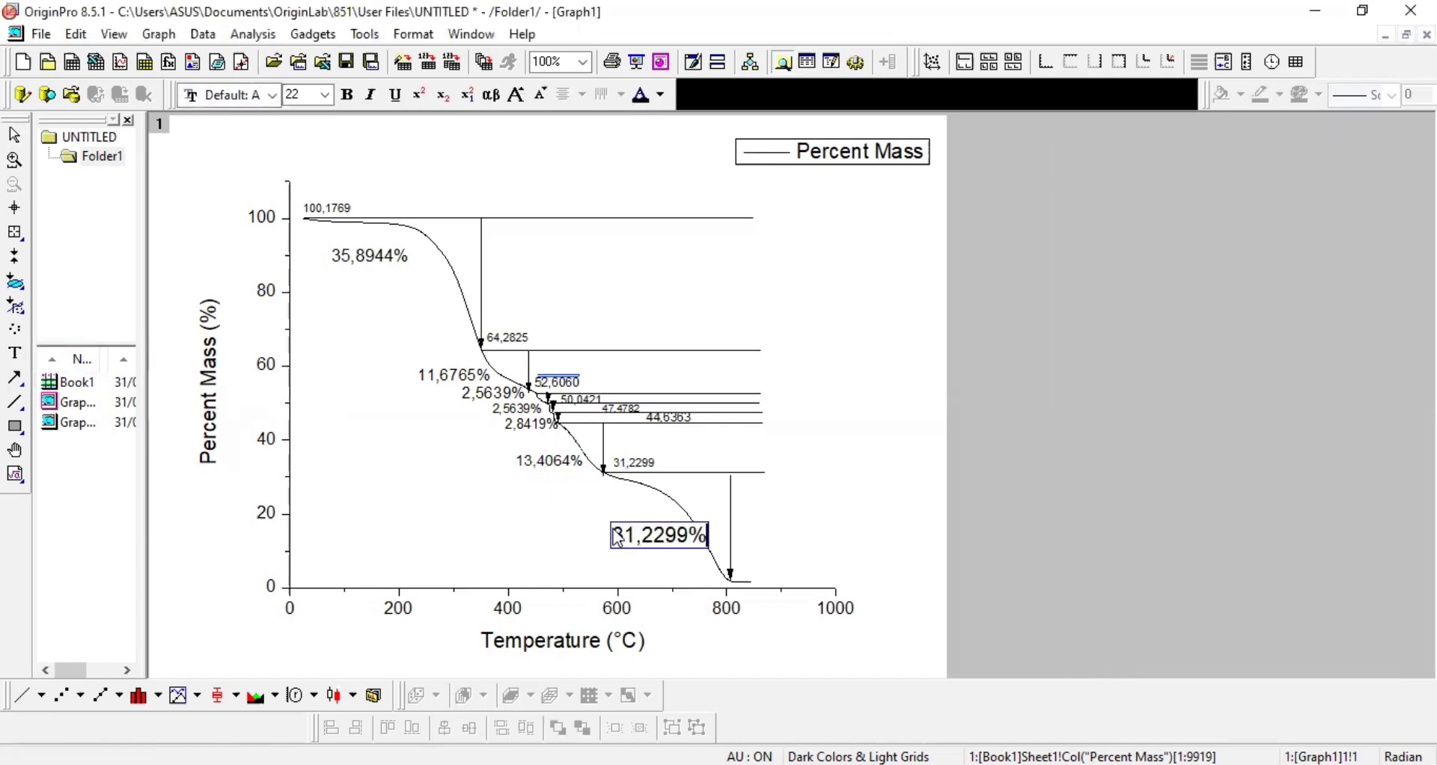
left_click(649, 550)
left_click(654, 537)
left_click_drag(708, 548, 672, 535)
left_click(787, 542)
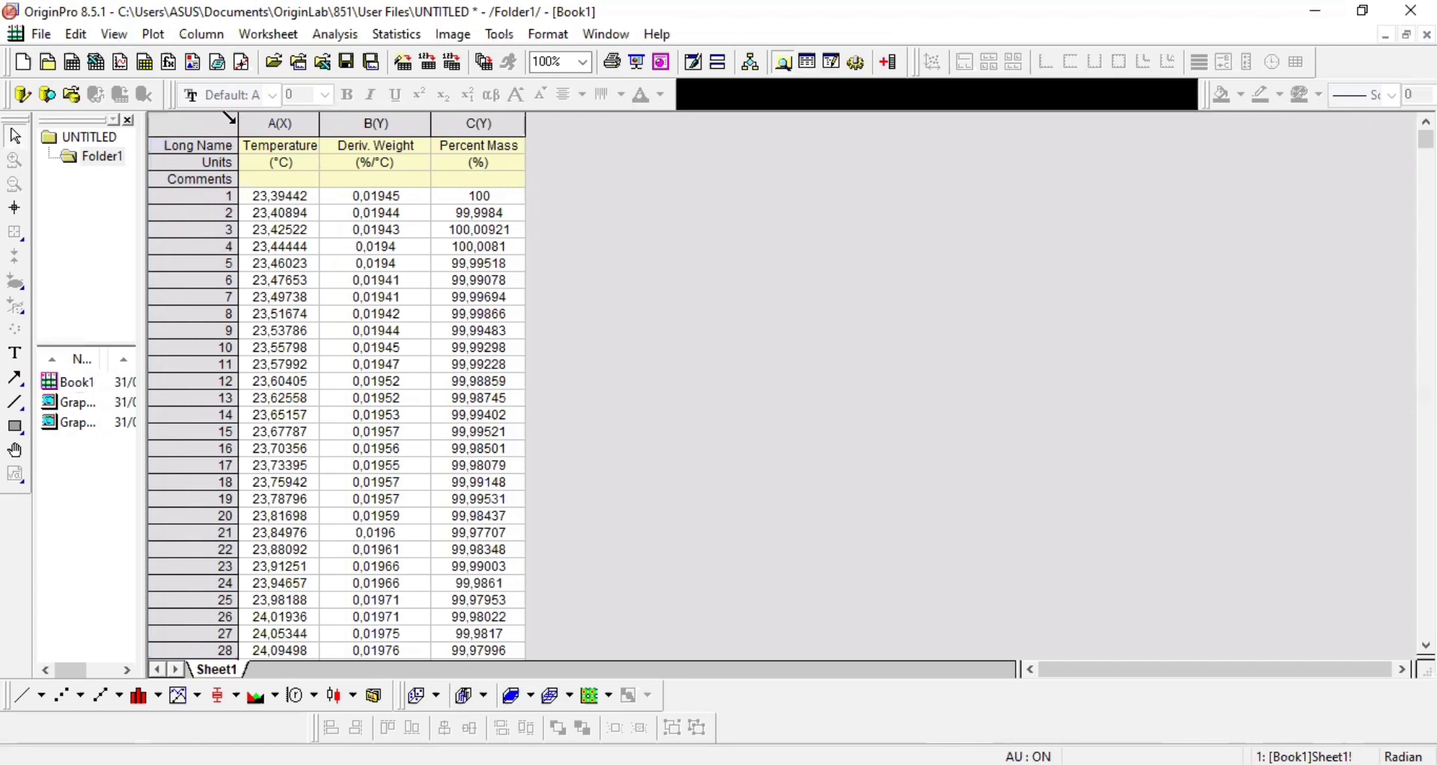
Plot the Temperature, Deriv. Weight and Percent Mass columns of Book1 as a Double-Y graph, dismissing the reminder messages.
left_click_drag(261, 131, 479, 126)
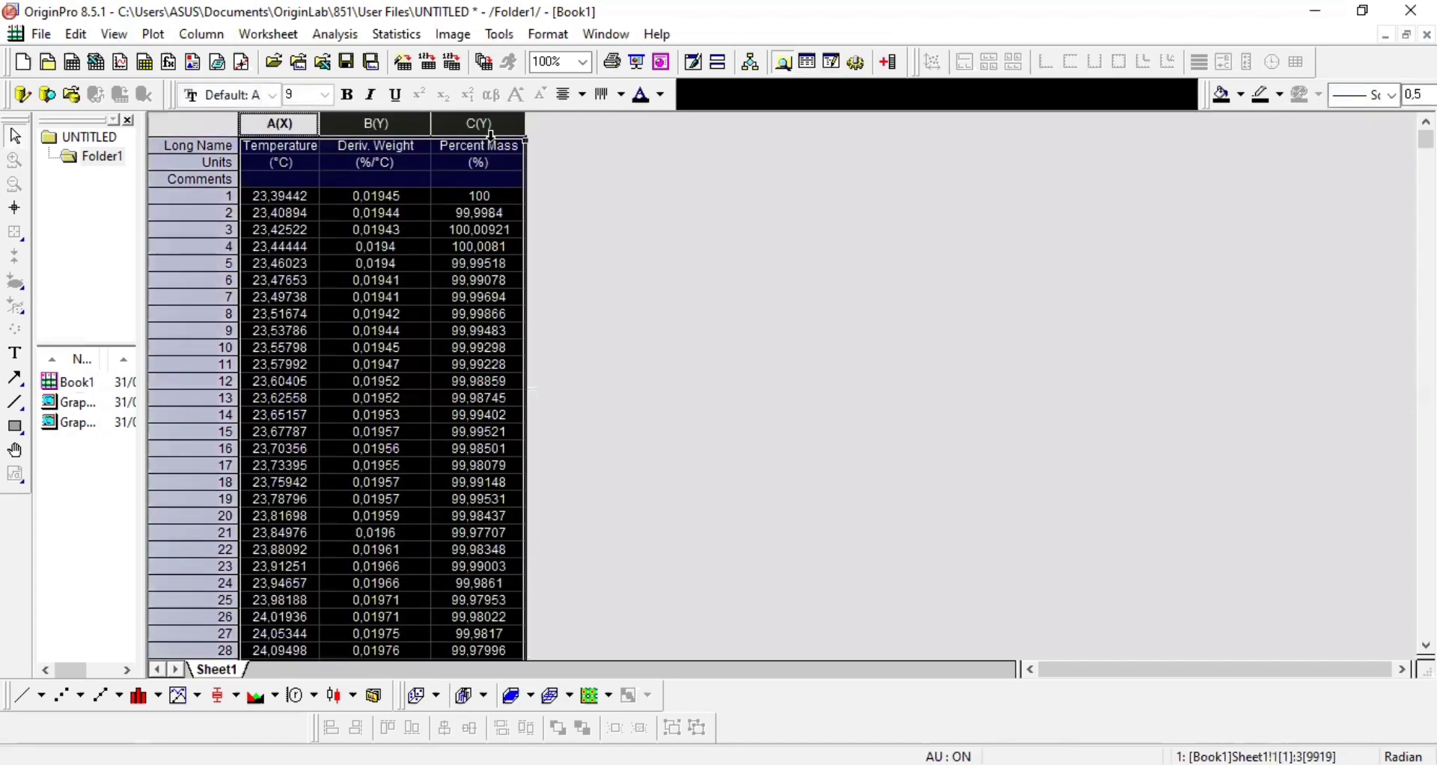
left_click(196, 696)
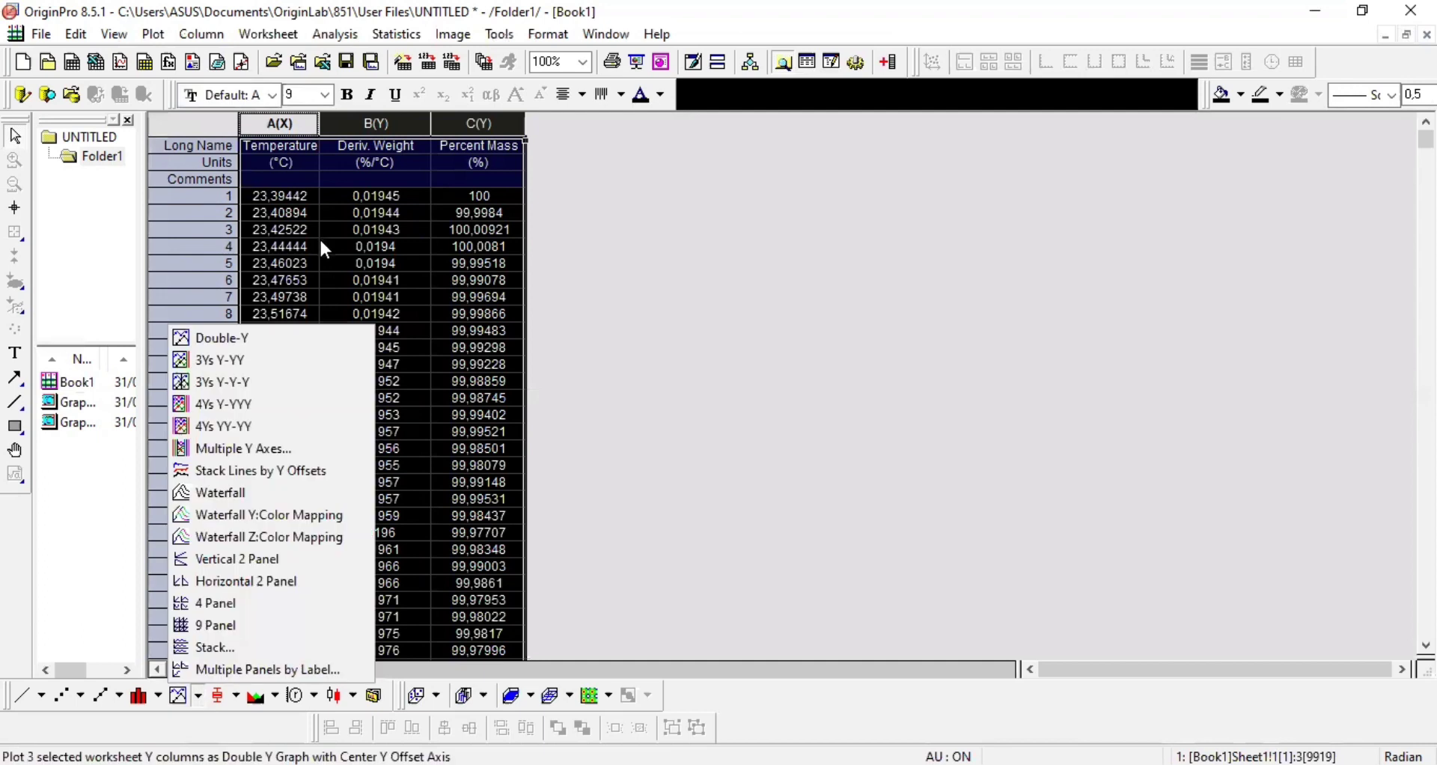
left_click(259, 338)
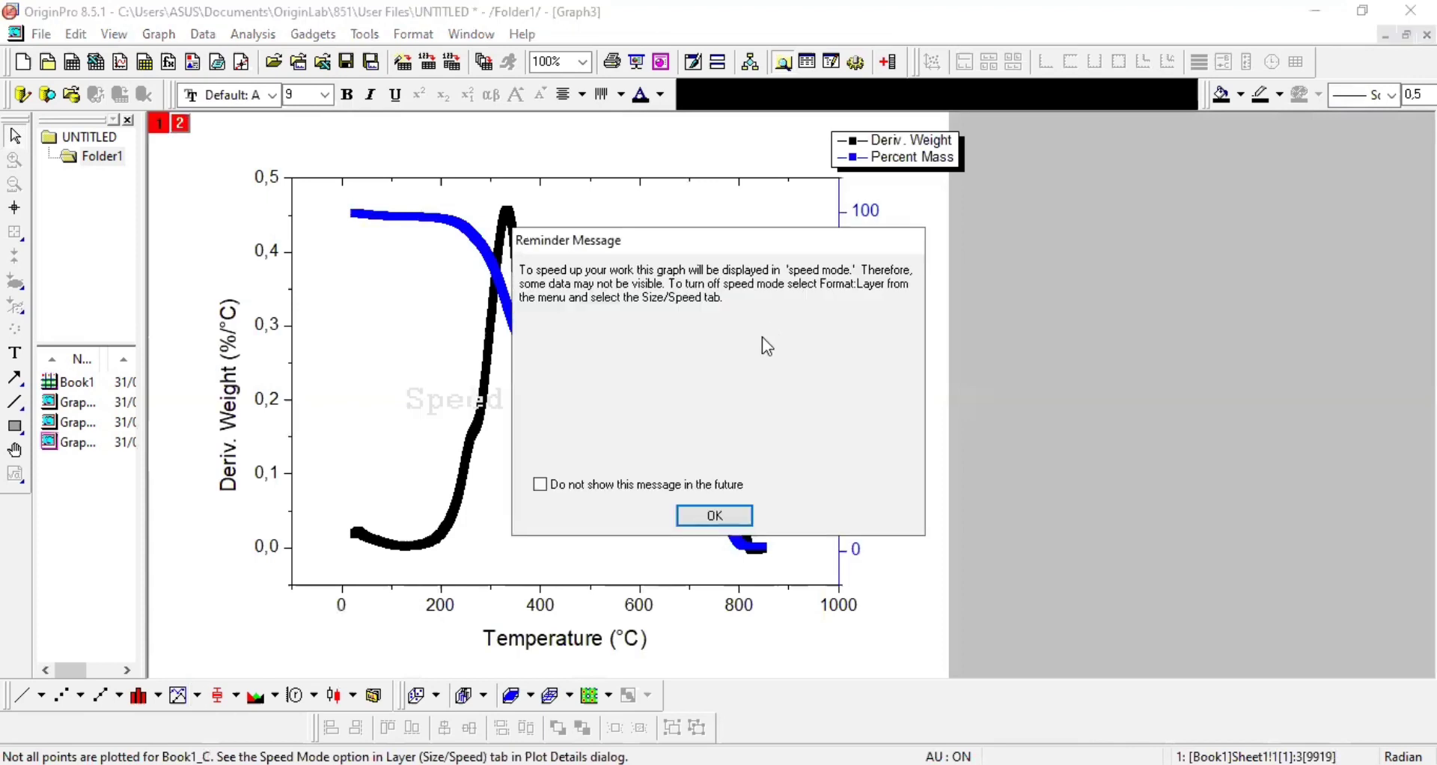
left_click(715, 517)
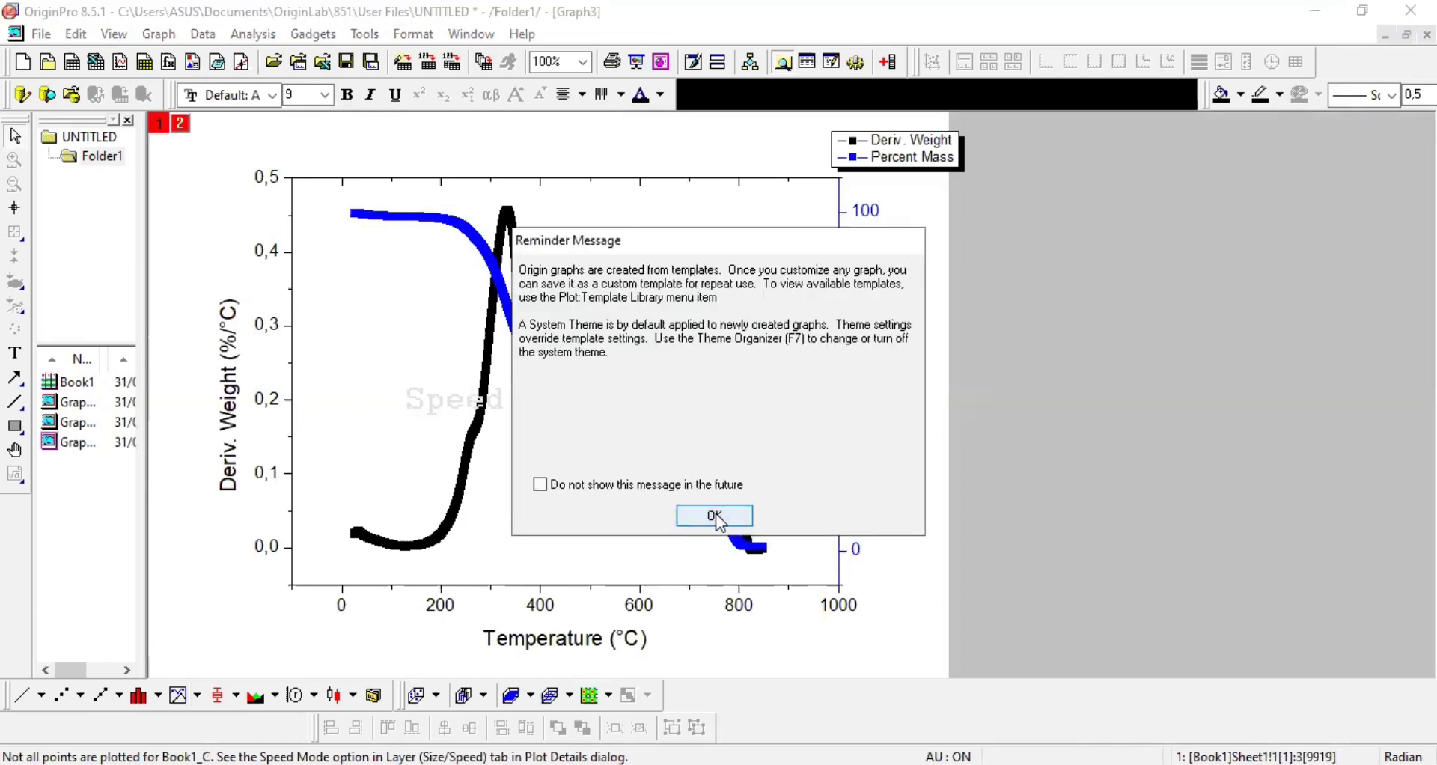
left_click(715, 516)
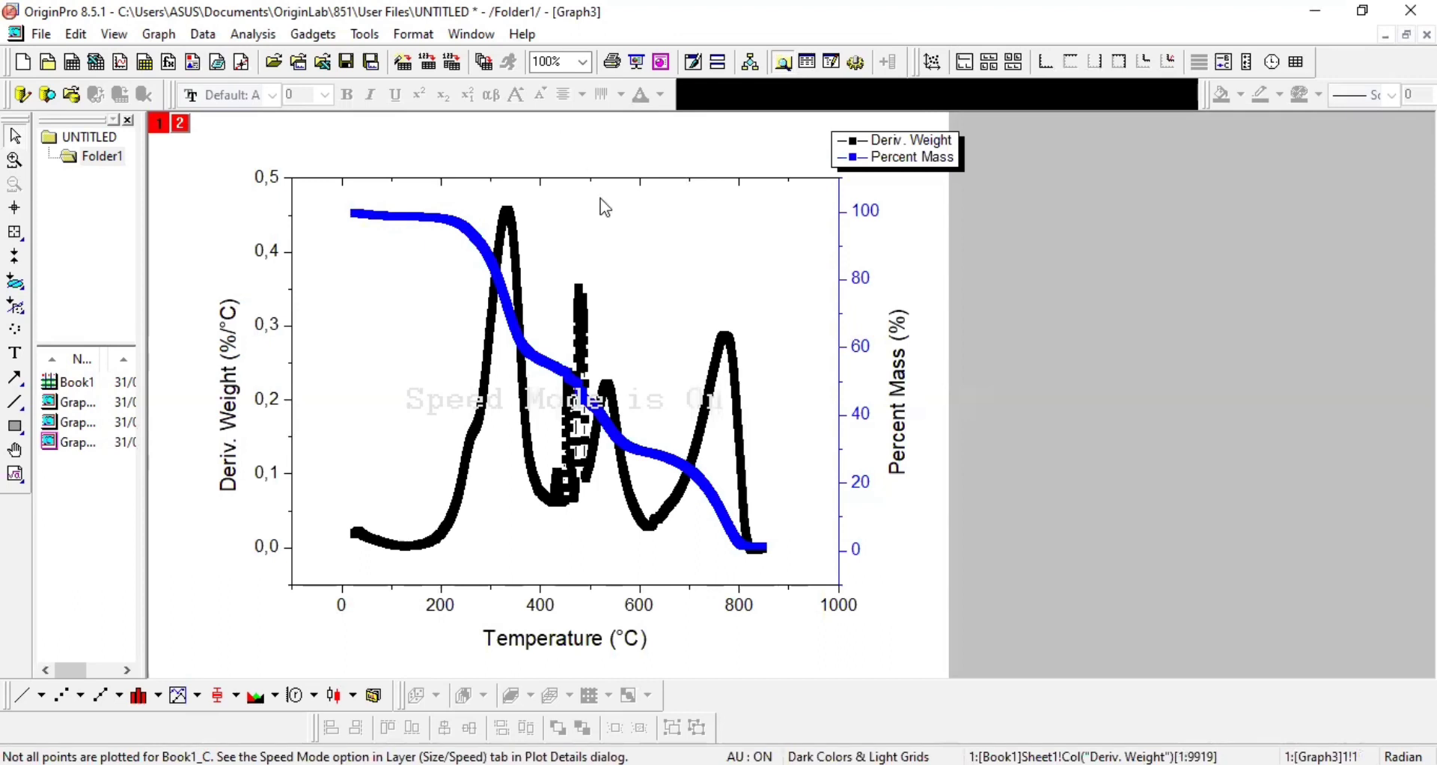
Change the Percent Mass curve of the Double-Y graph to a line plot.
left_click(474, 238)
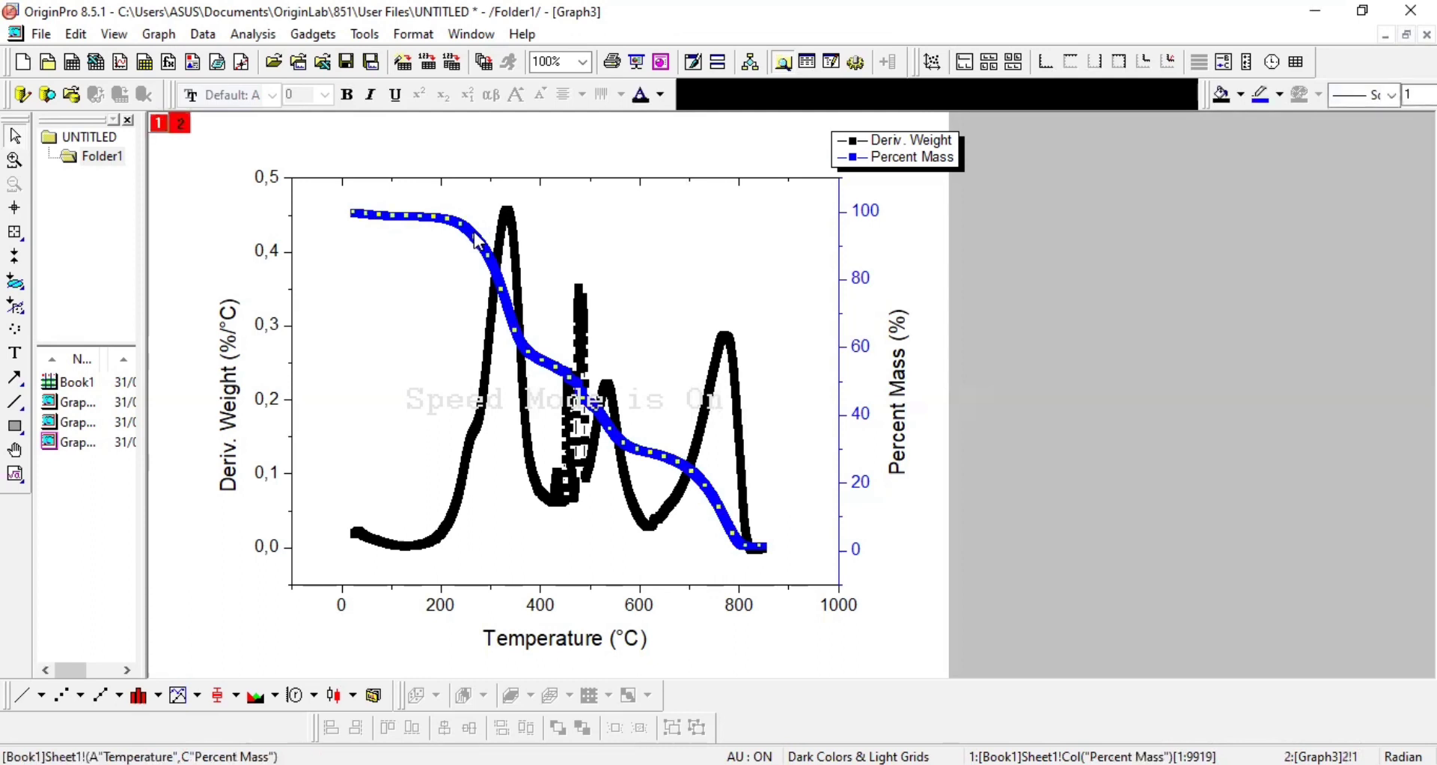
right_click(477, 239)
mouse_move(502, 240)
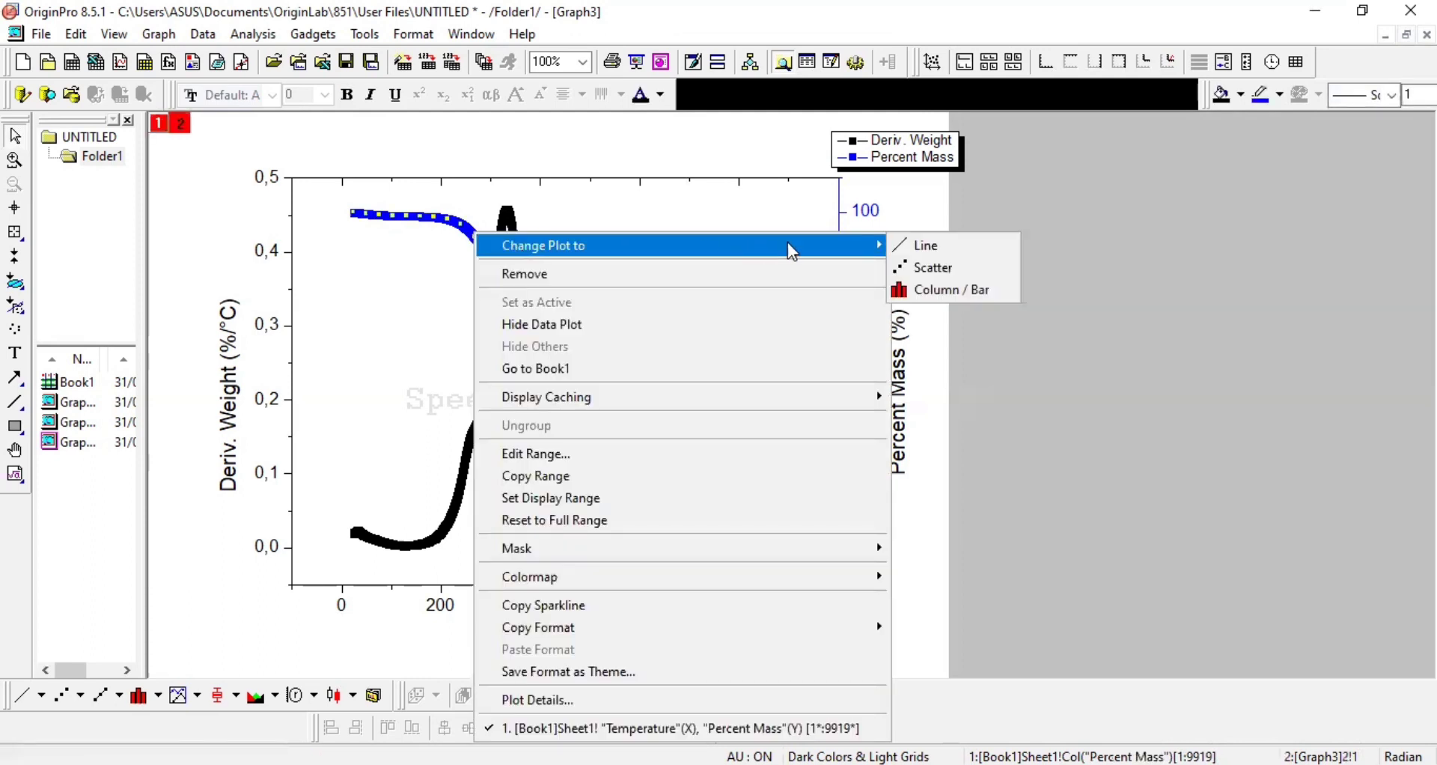
left_click(922, 244)
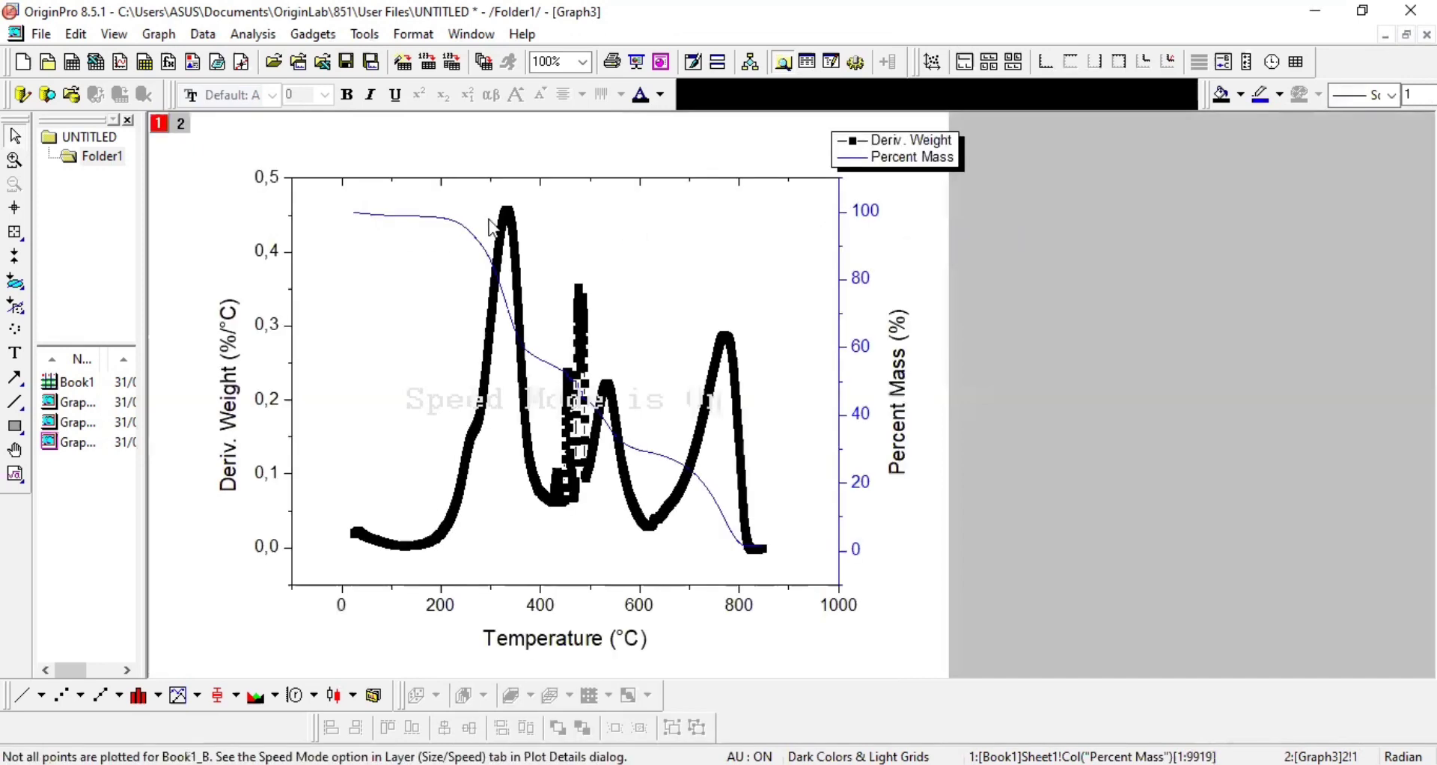
left_click(471, 235)
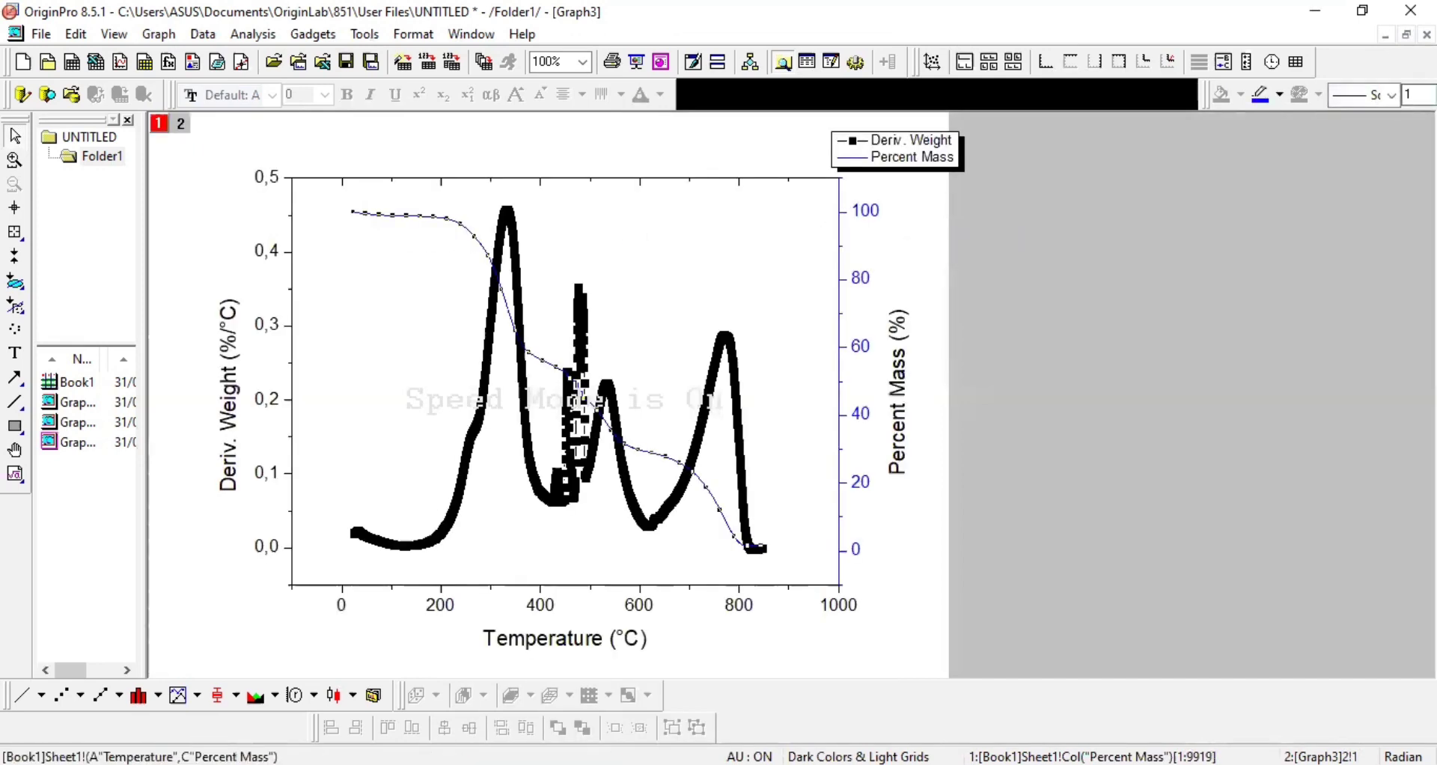
left_click(1418, 95)
Change the Deriv. Weight curve to a line plot.
right_click(502, 226)
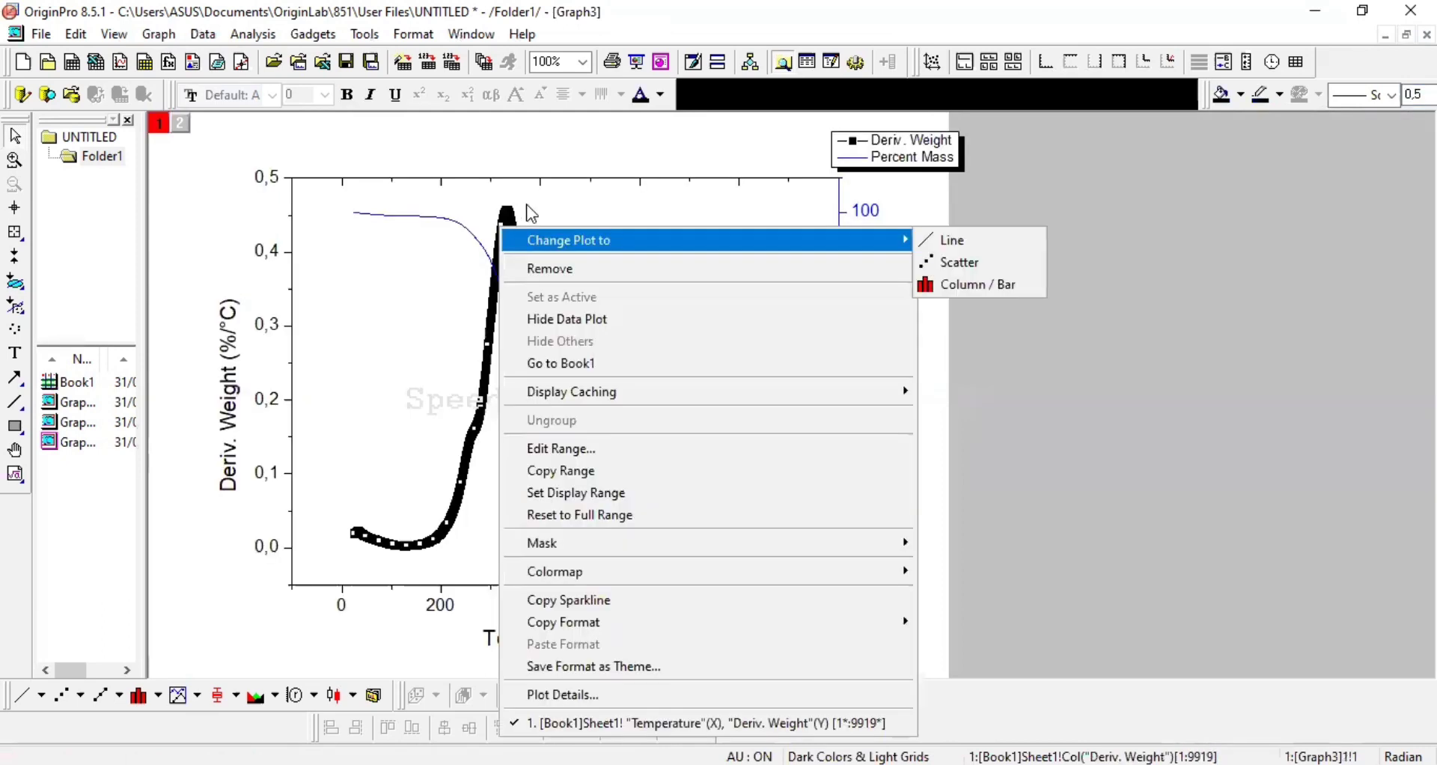
left_click(528, 212)
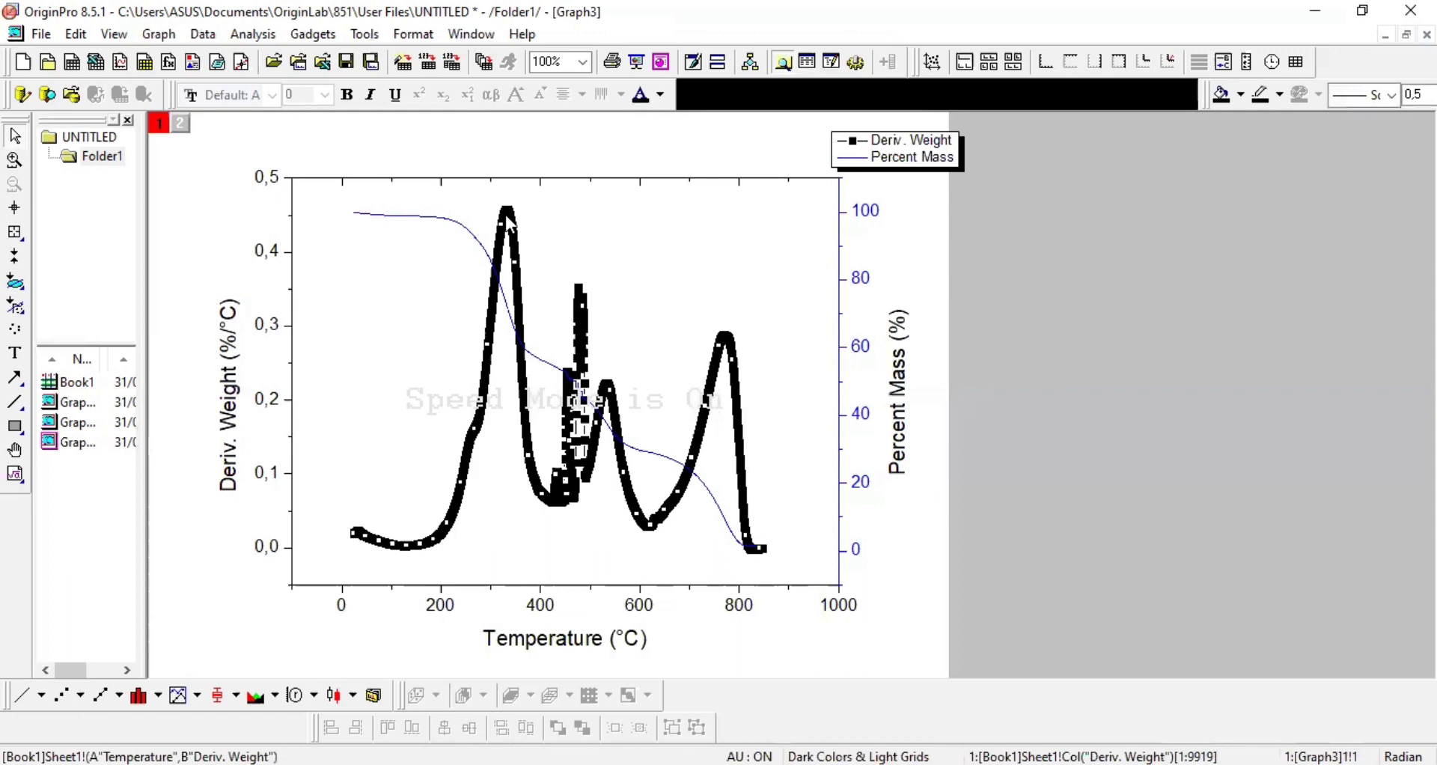
right_click(508, 218)
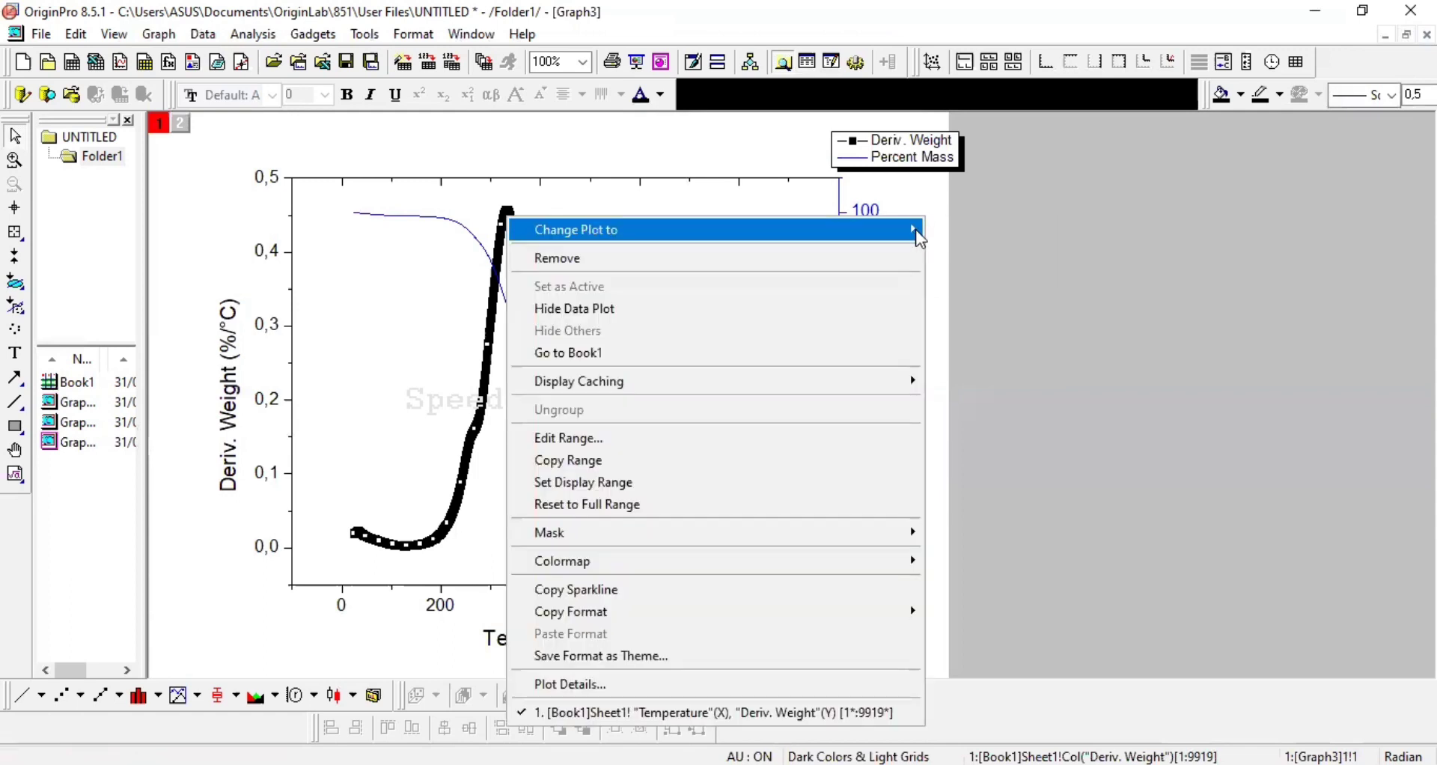
left_click(953, 231)
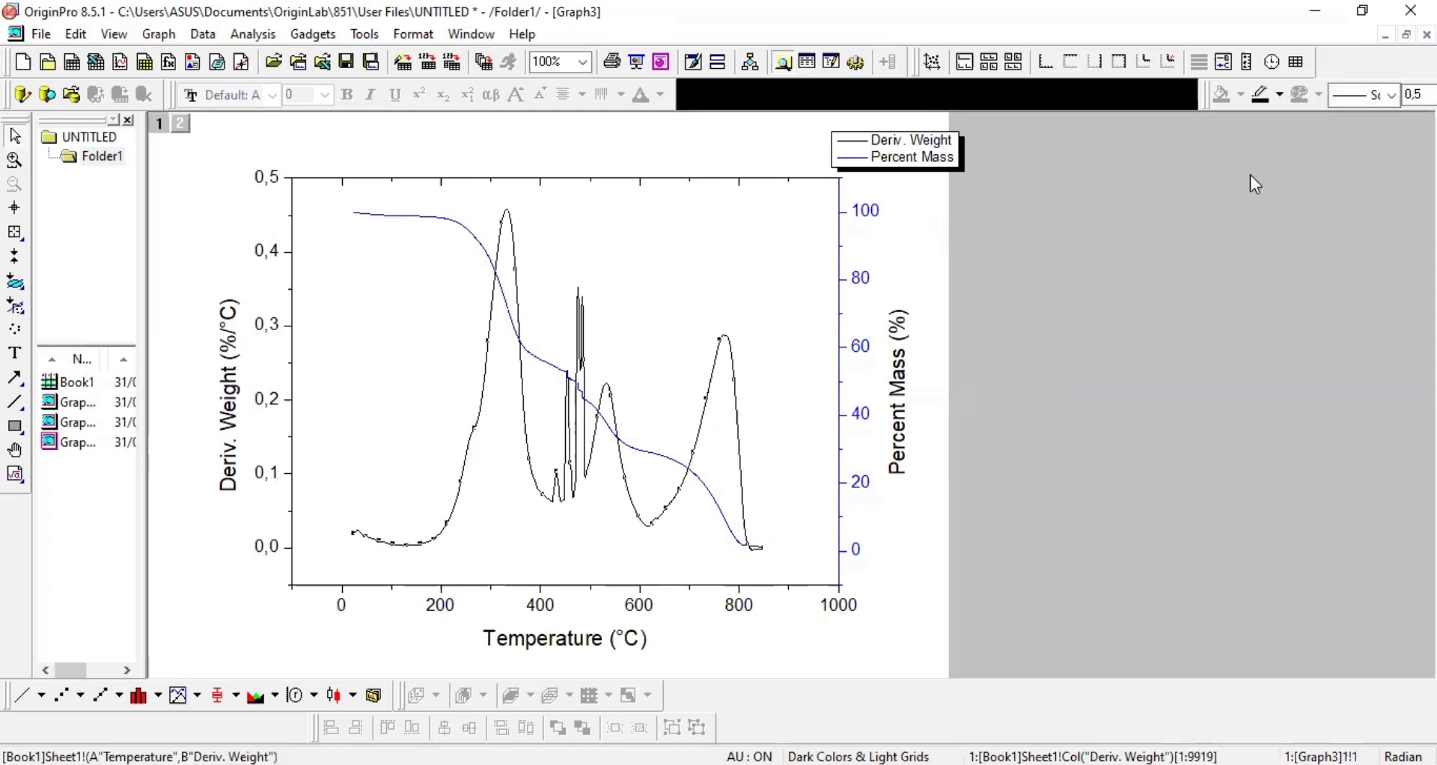
Set the line width of the Deriv. Weight curve to 3.
left_click(1417, 95)
key("BackSpace")
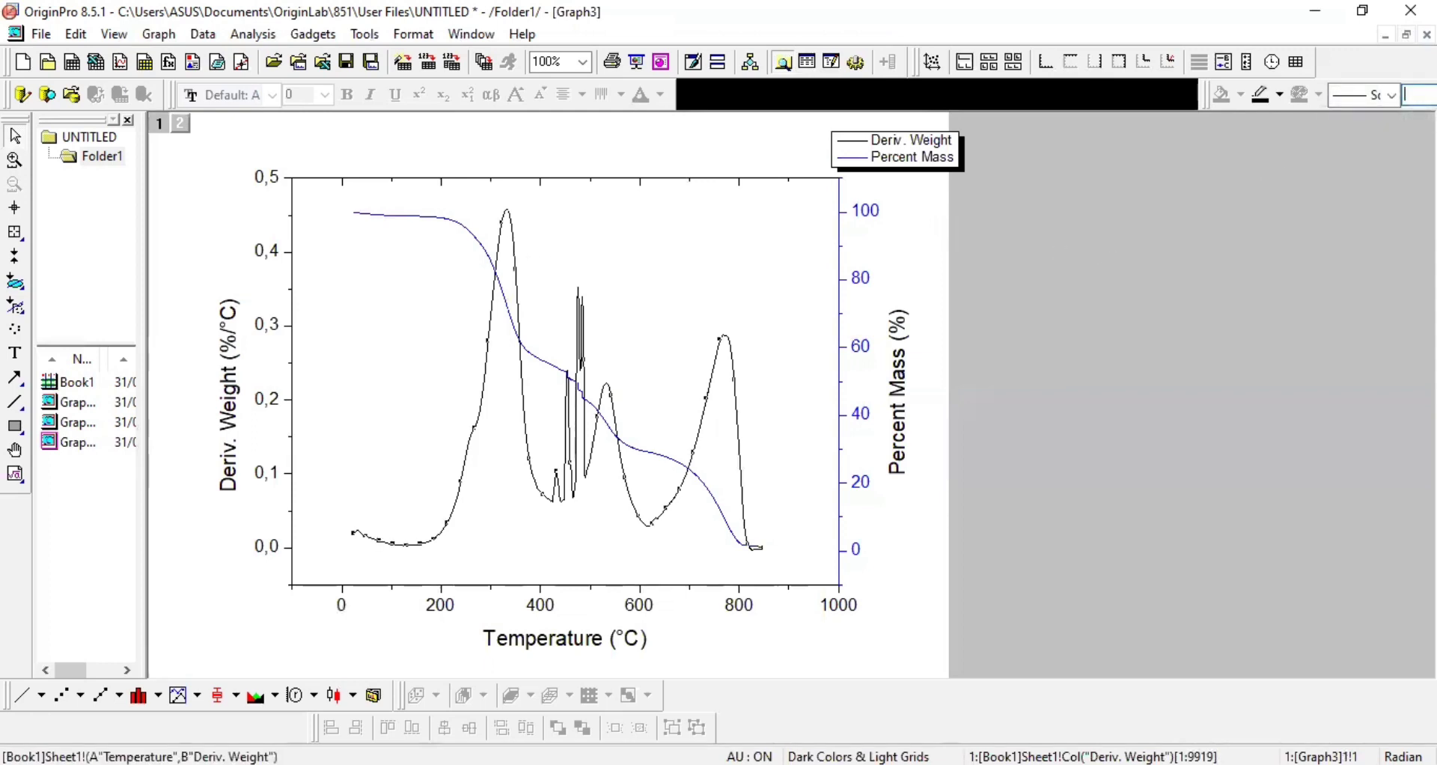
type("3")
key("Return")
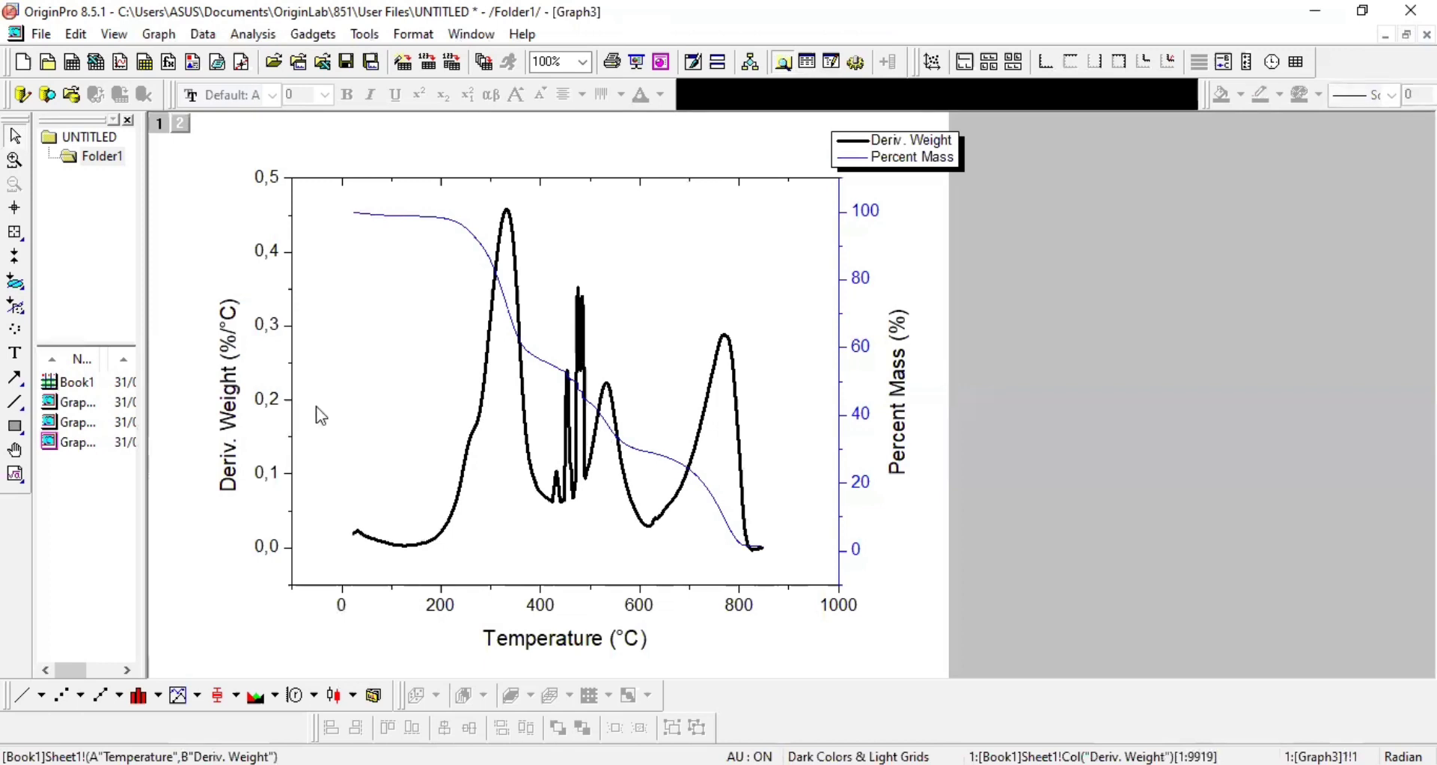
Set the start of the Deriv. Weight axis scale to 0.
left_click(271, 480)
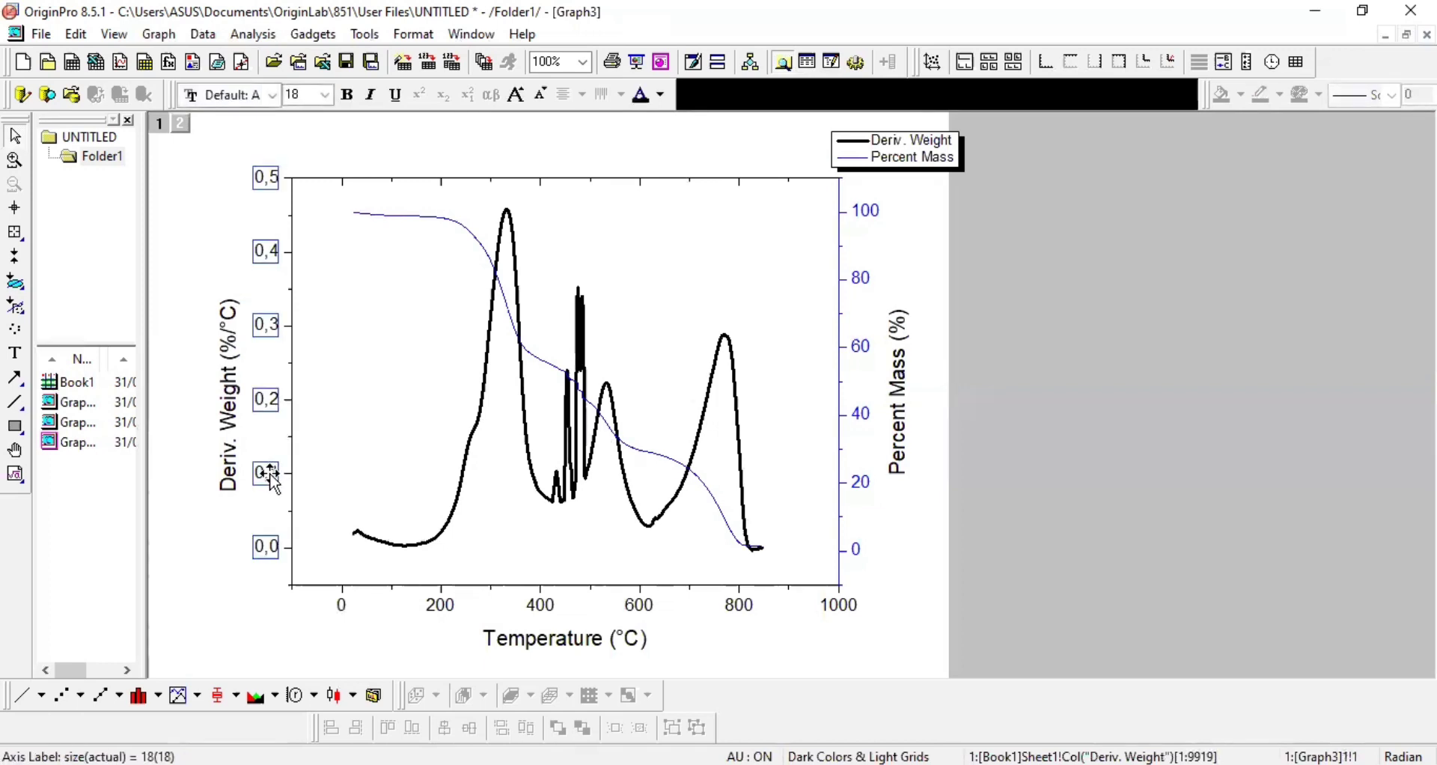
double_click(269, 476)
left_click(563, 250)
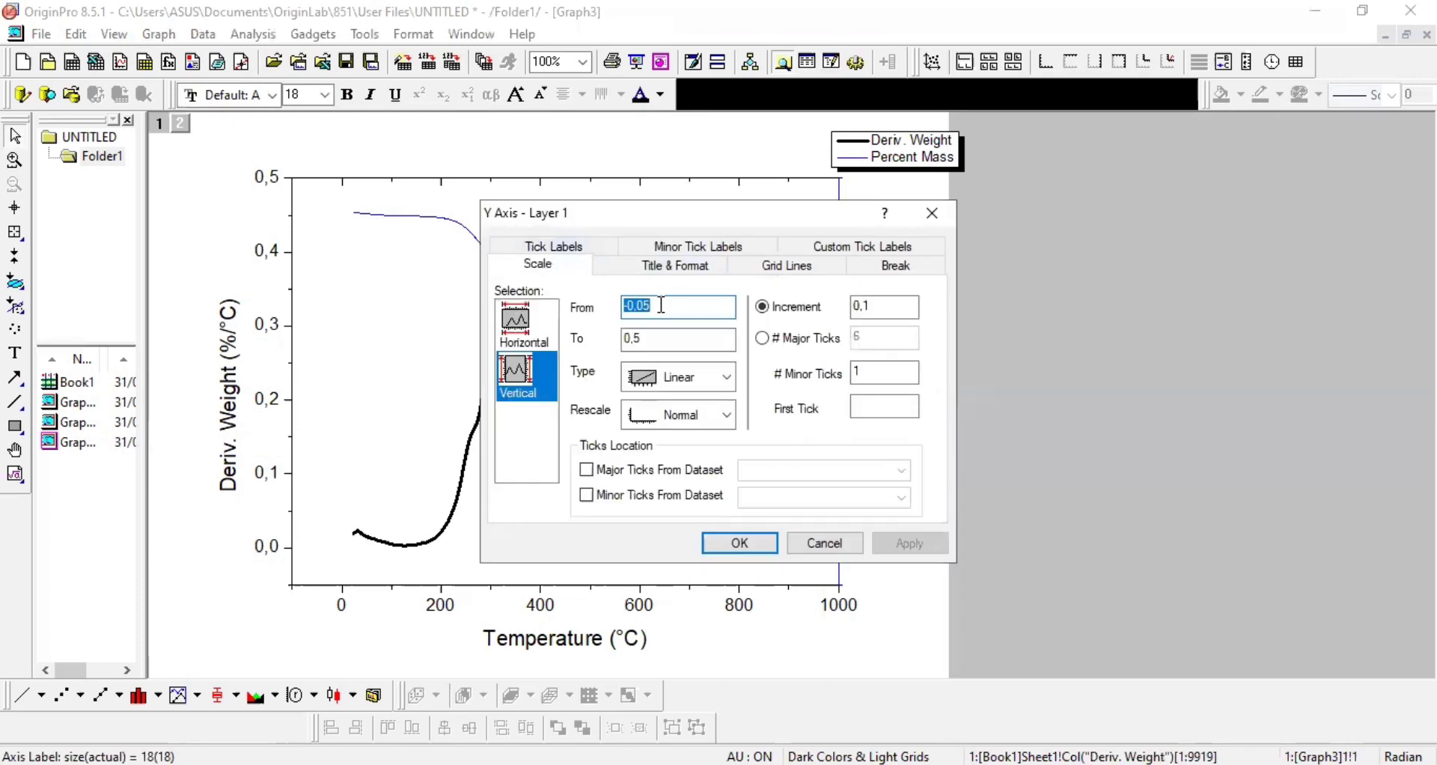
type("0")
left_click(740, 542)
Set the start of the Percent Mass axis scale to 0.
left_click(860, 554)
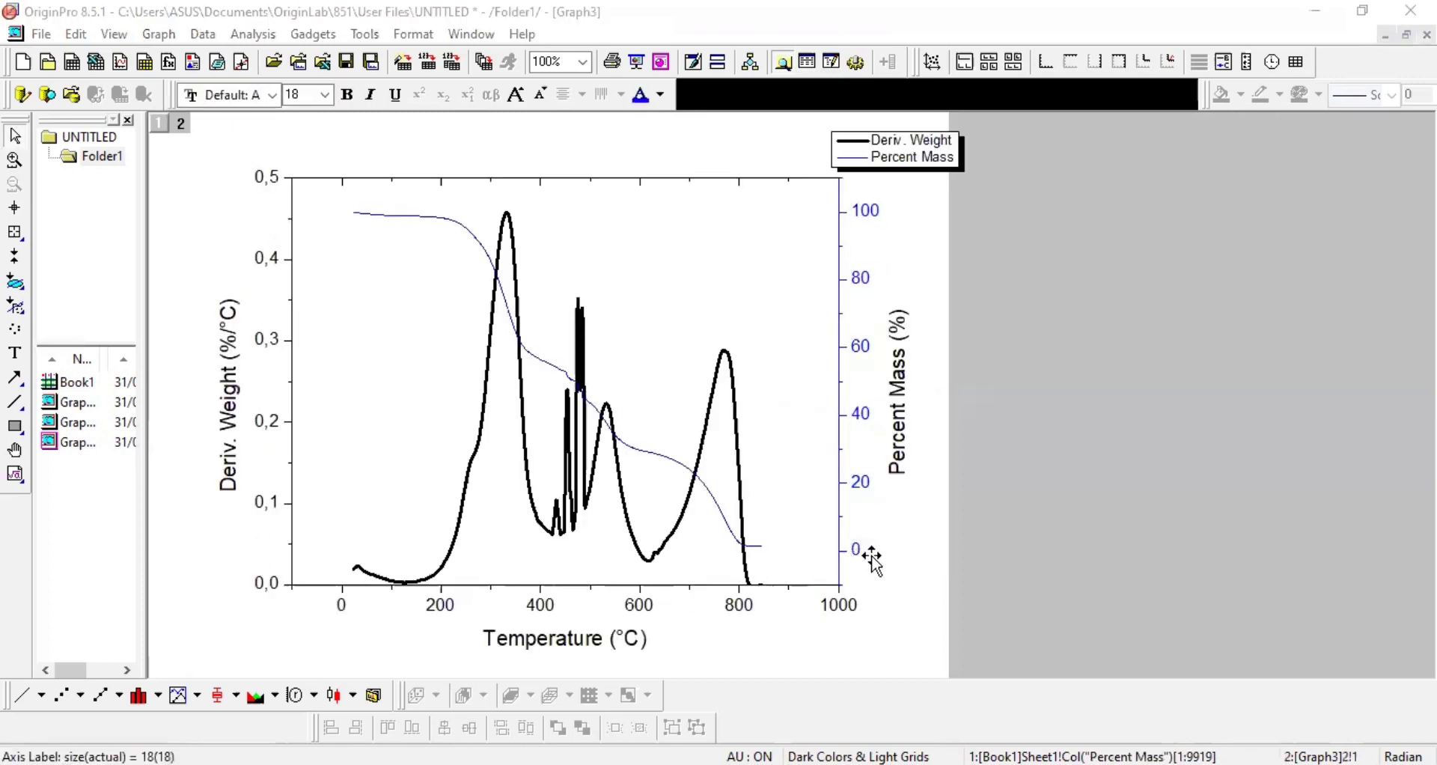
double_click(859, 554)
type("0")
left_click(764, 545)
Set the Temperature axis scale to run from 0 to 900.
left_click(837, 603)
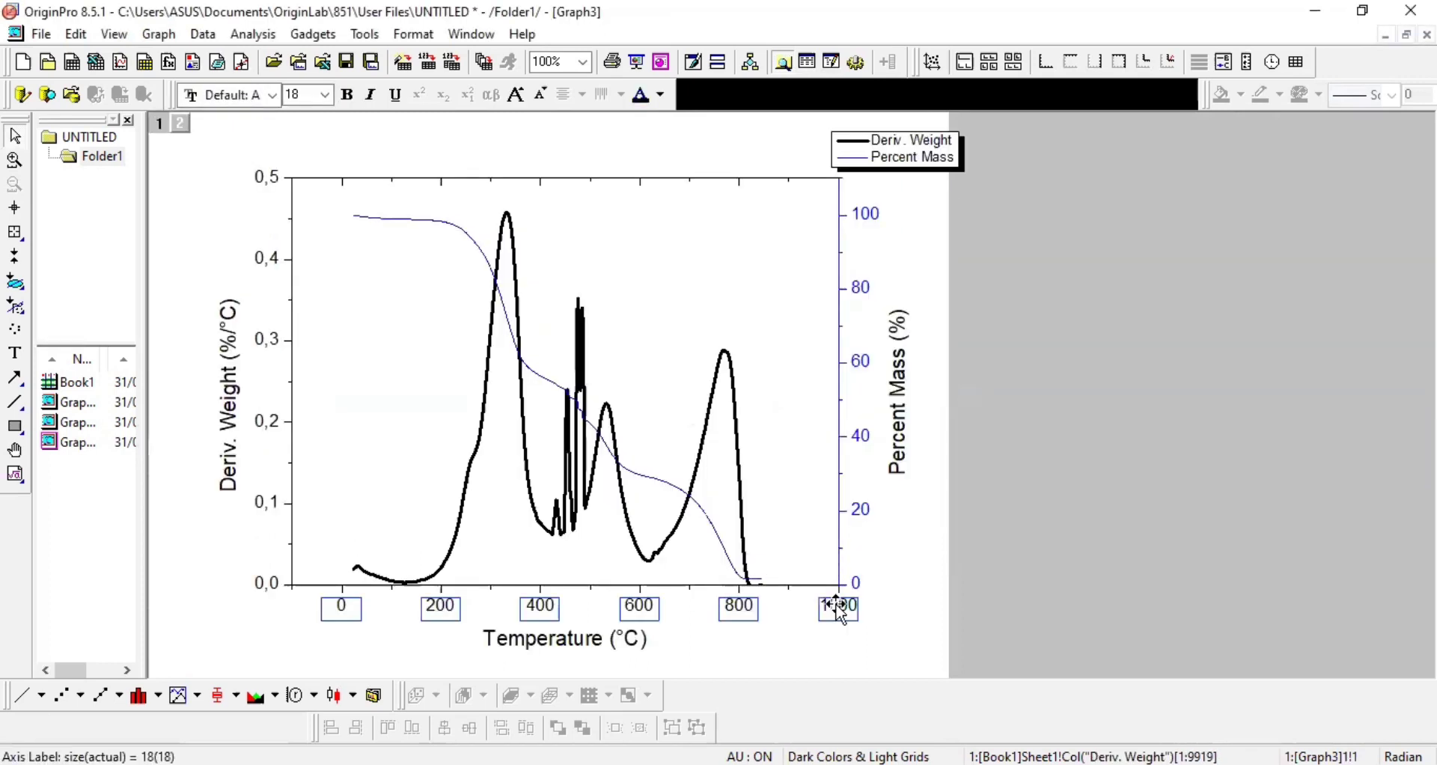
double_click(837, 603)
left_click(550, 245)
left_click(537, 263)
double_click(637, 336)
type("900")
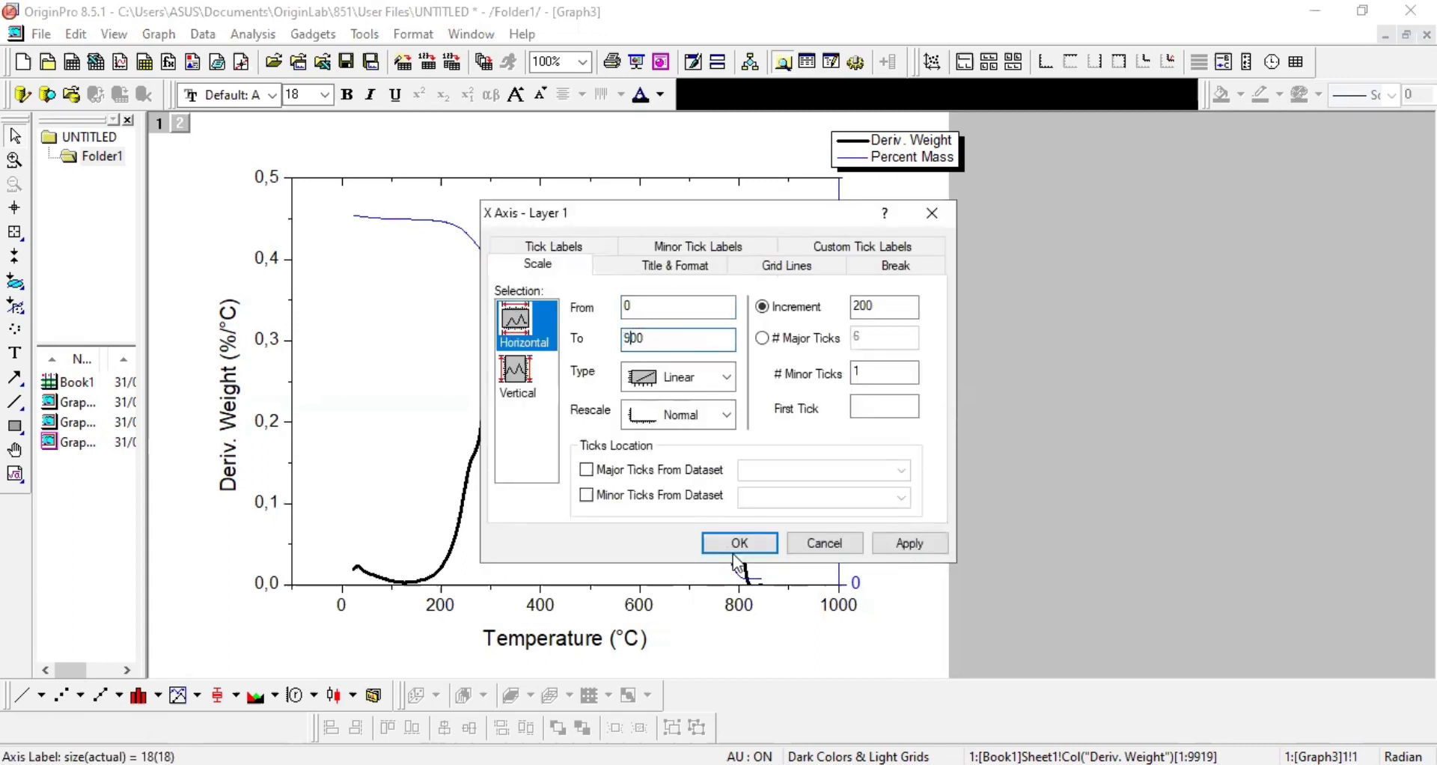
left_click(740, 542)
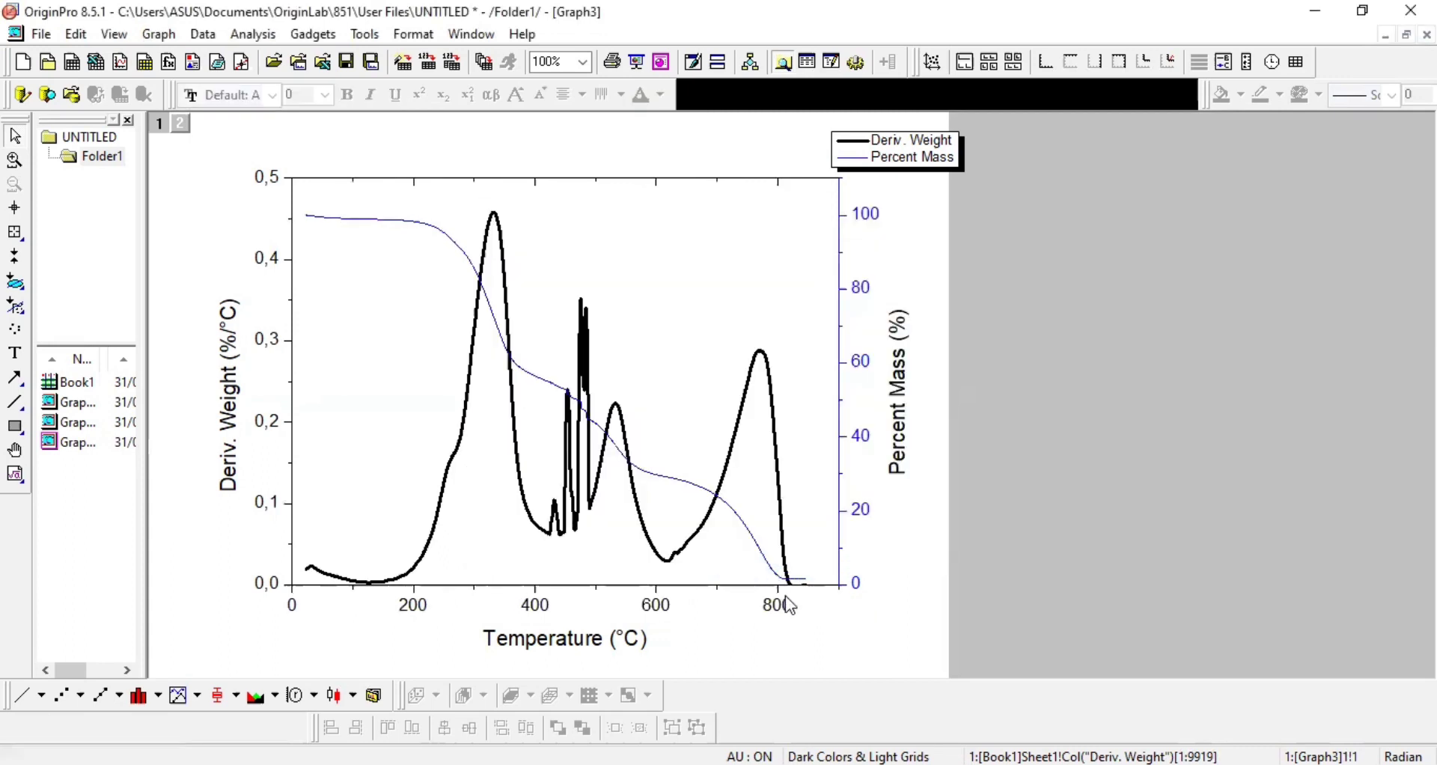
Thicken the Percent Mass curve and draw a vertical guide line across it where the first mass loss begins.
left_click(513, 360)
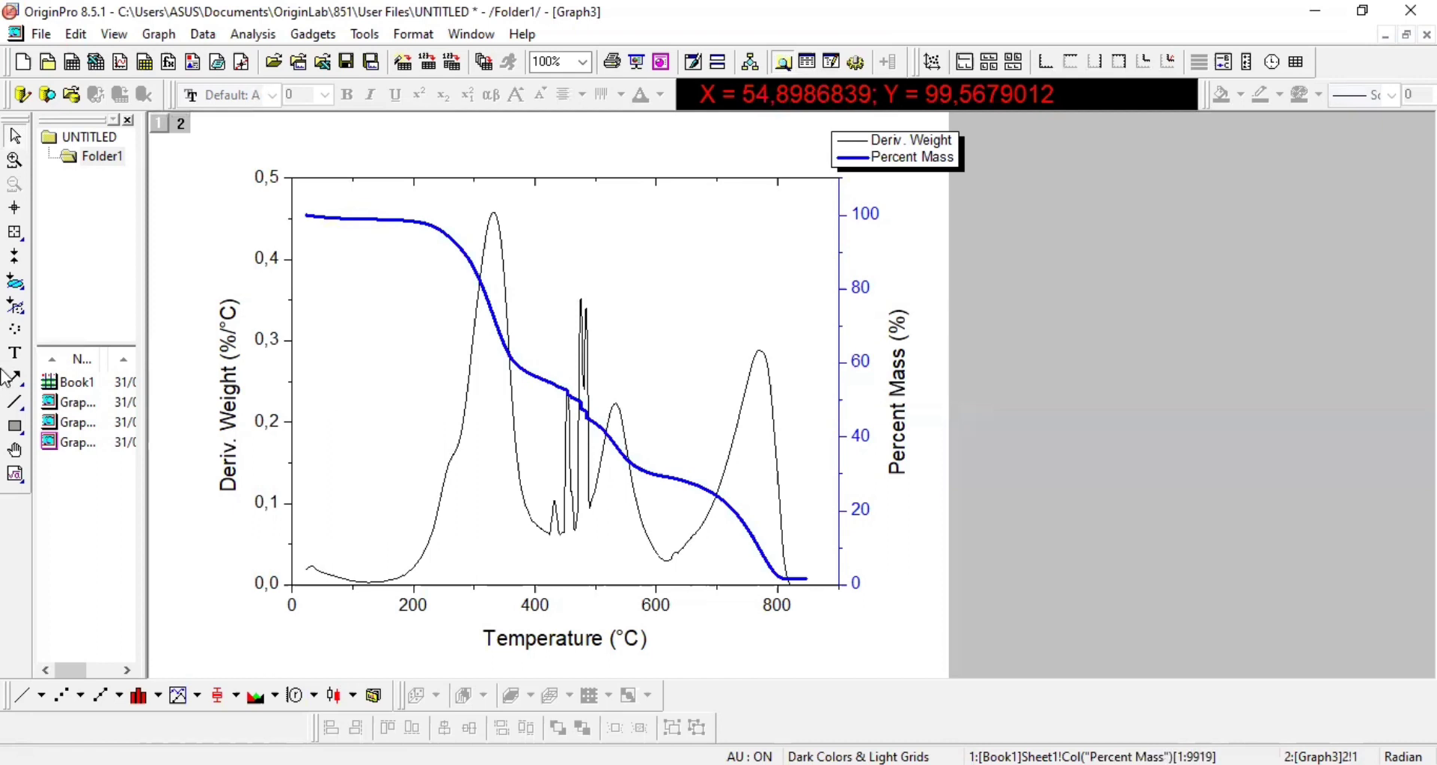
left_click(16, 402)
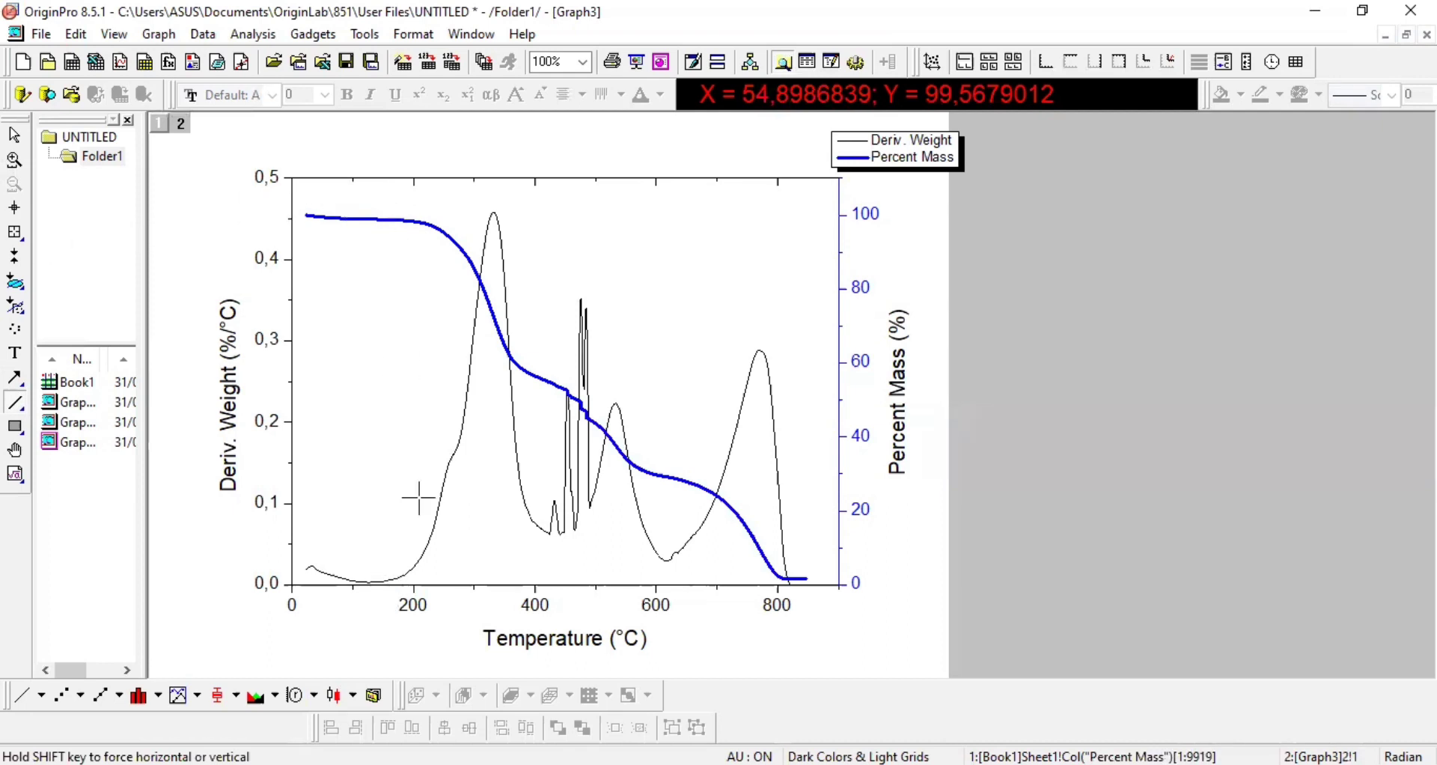
left_click_drag(448, 567, 448, 199)
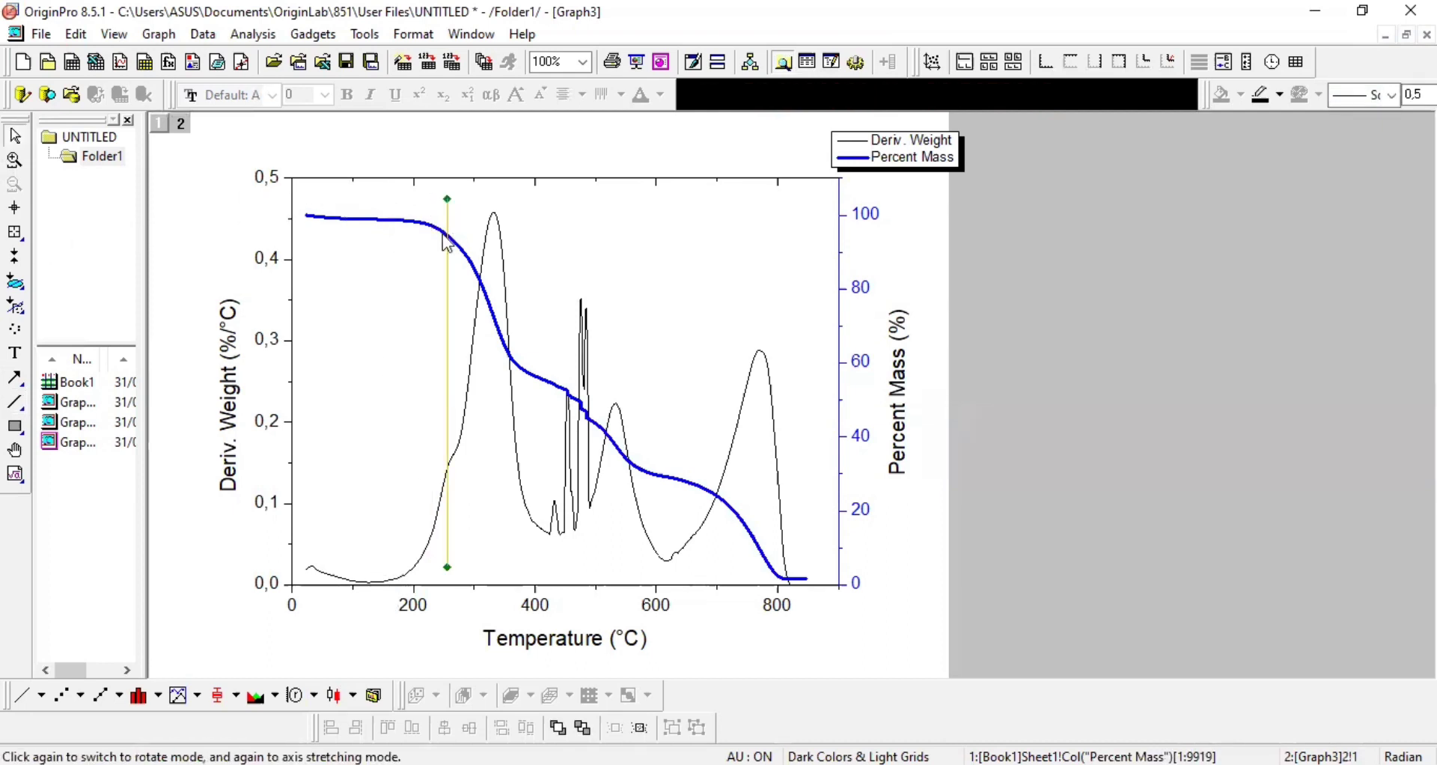
Duplicate the vertical guide line and place the copy where the first mass loss on the Percent Mass curve ends.
key("ctrl+c")
key("ctrl+v")
left_click(432, 250)
left_click_drag(432, 252, 515, 268)
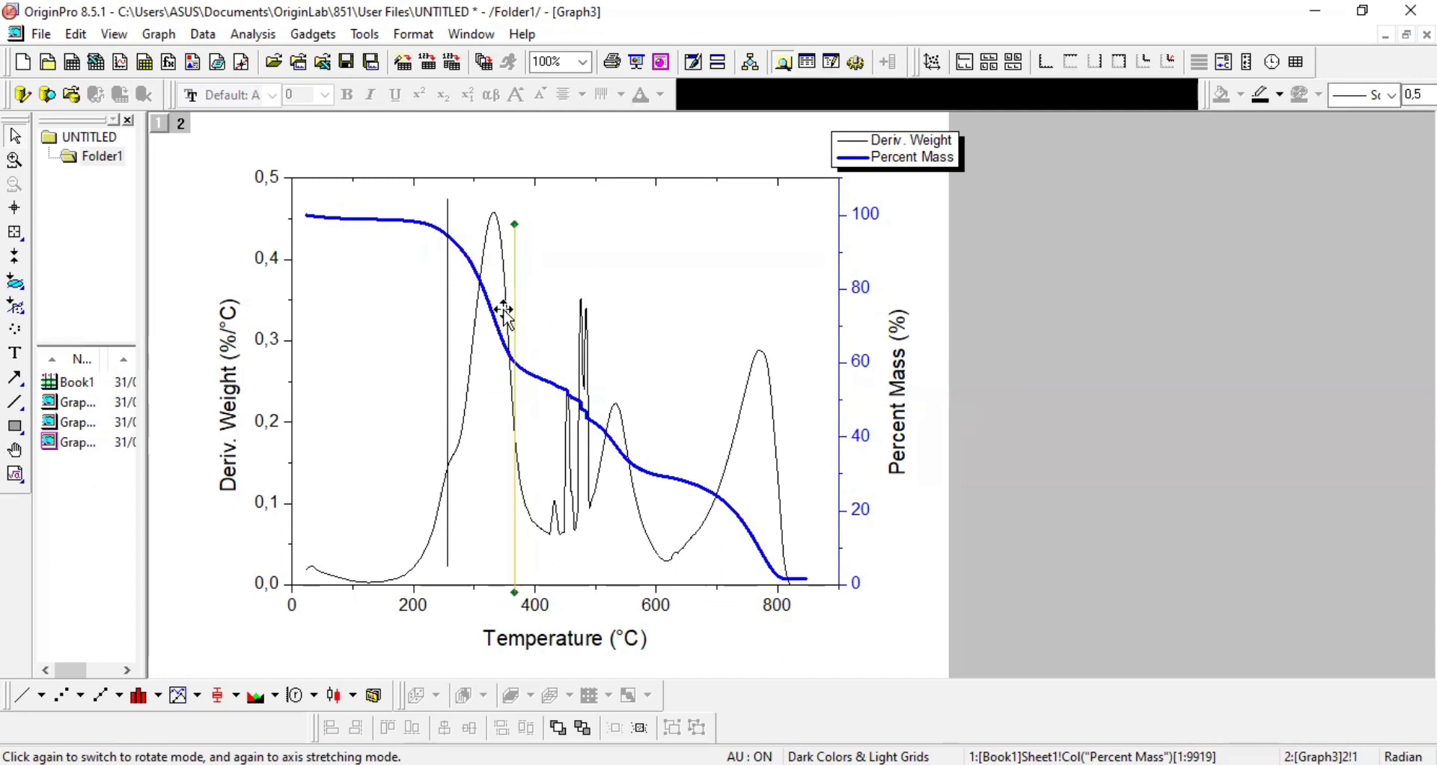
Draw rectangles over all seven mass-loss stages of the Percent Mass curve, with the fill color set to None.
left_click(16, 427)
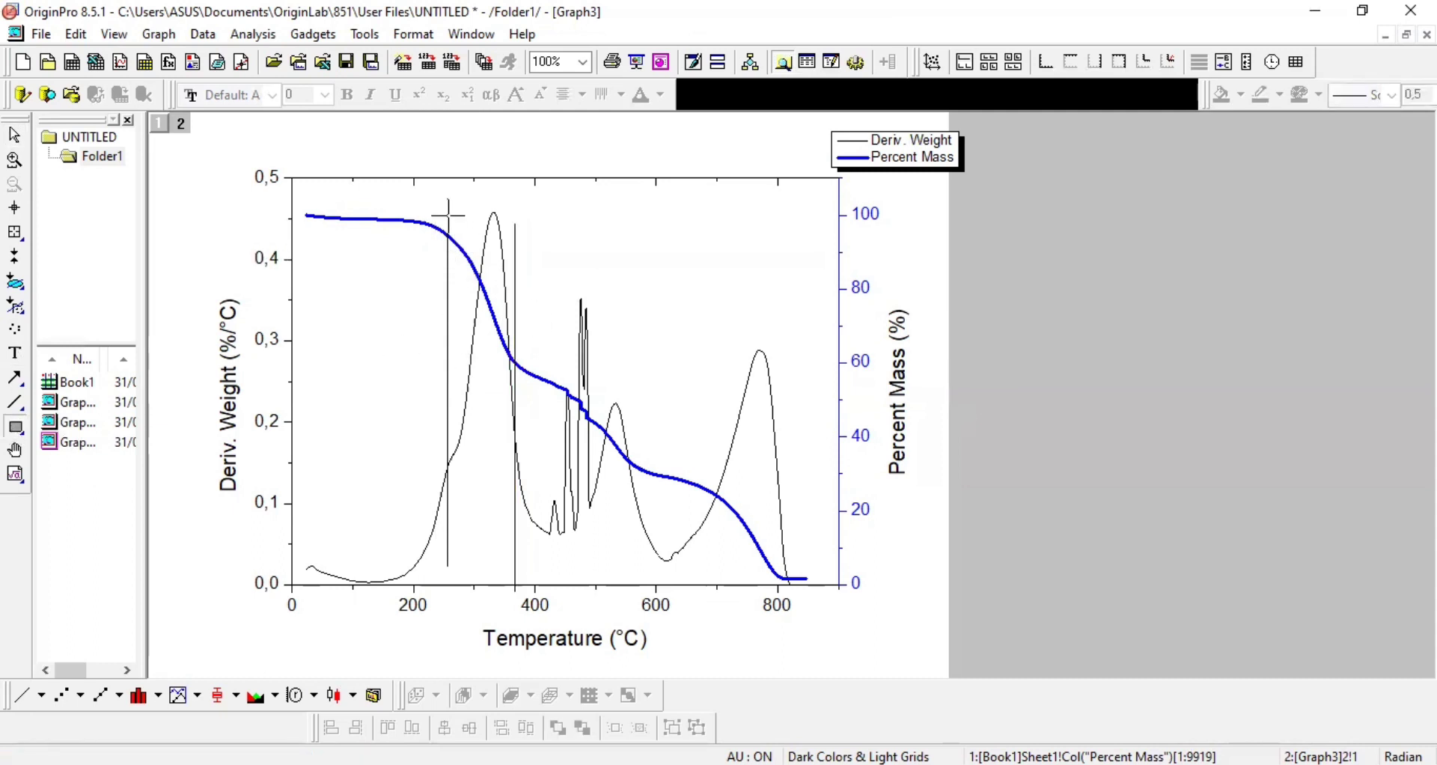
left_click_drag(447, 215, 517, 380)
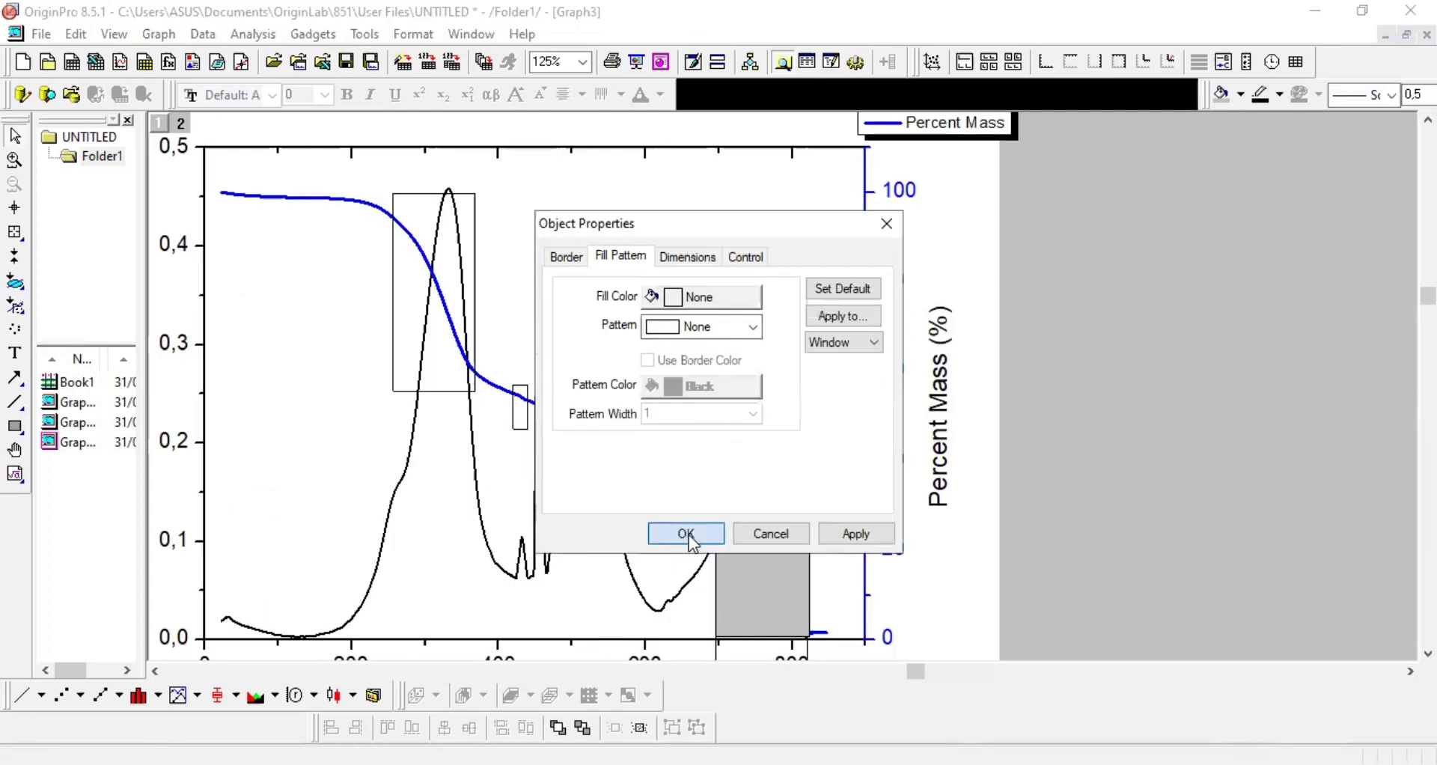
left_click(687, 534)
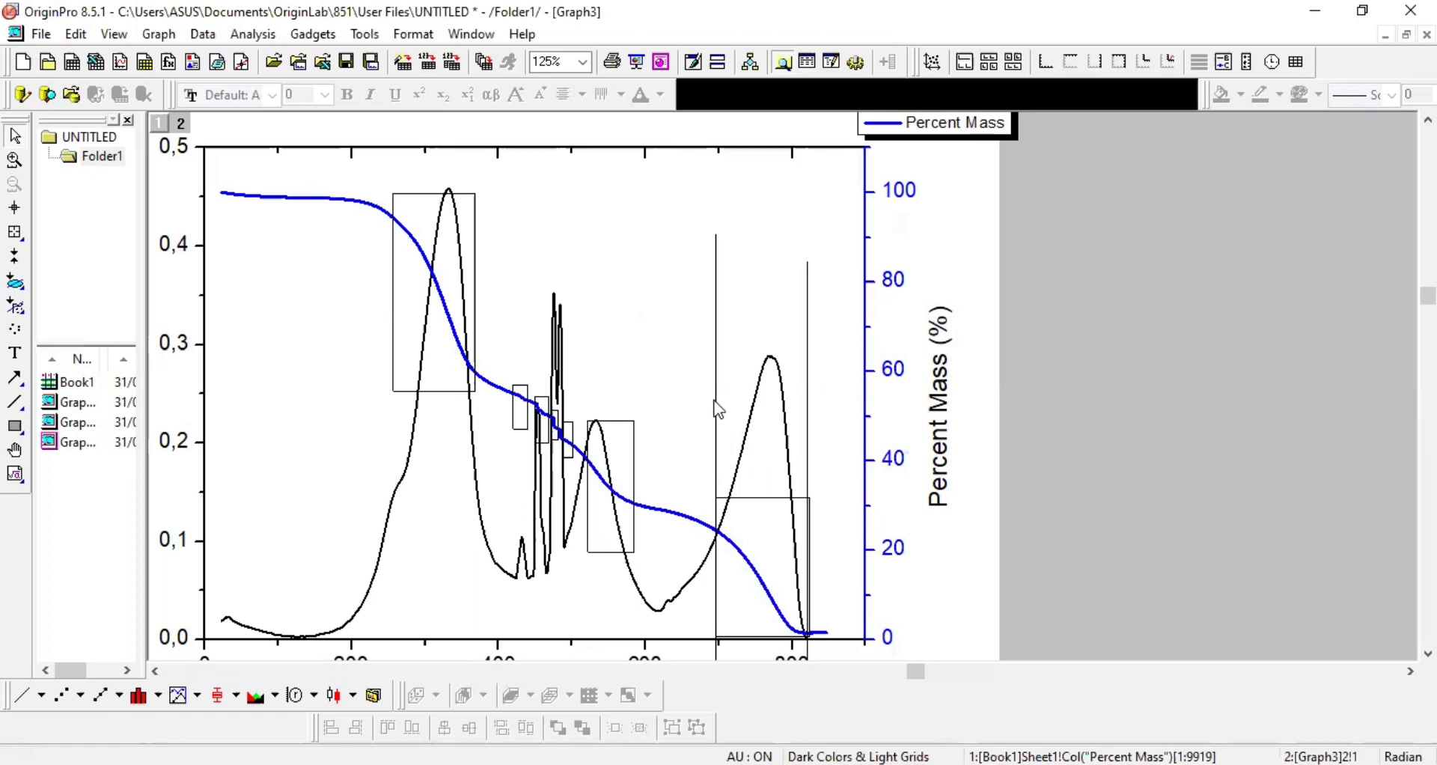
Delete the two vertical guide lines bounding the last mass-loss rectangle.
left_click(717, 398)
key("Delete")
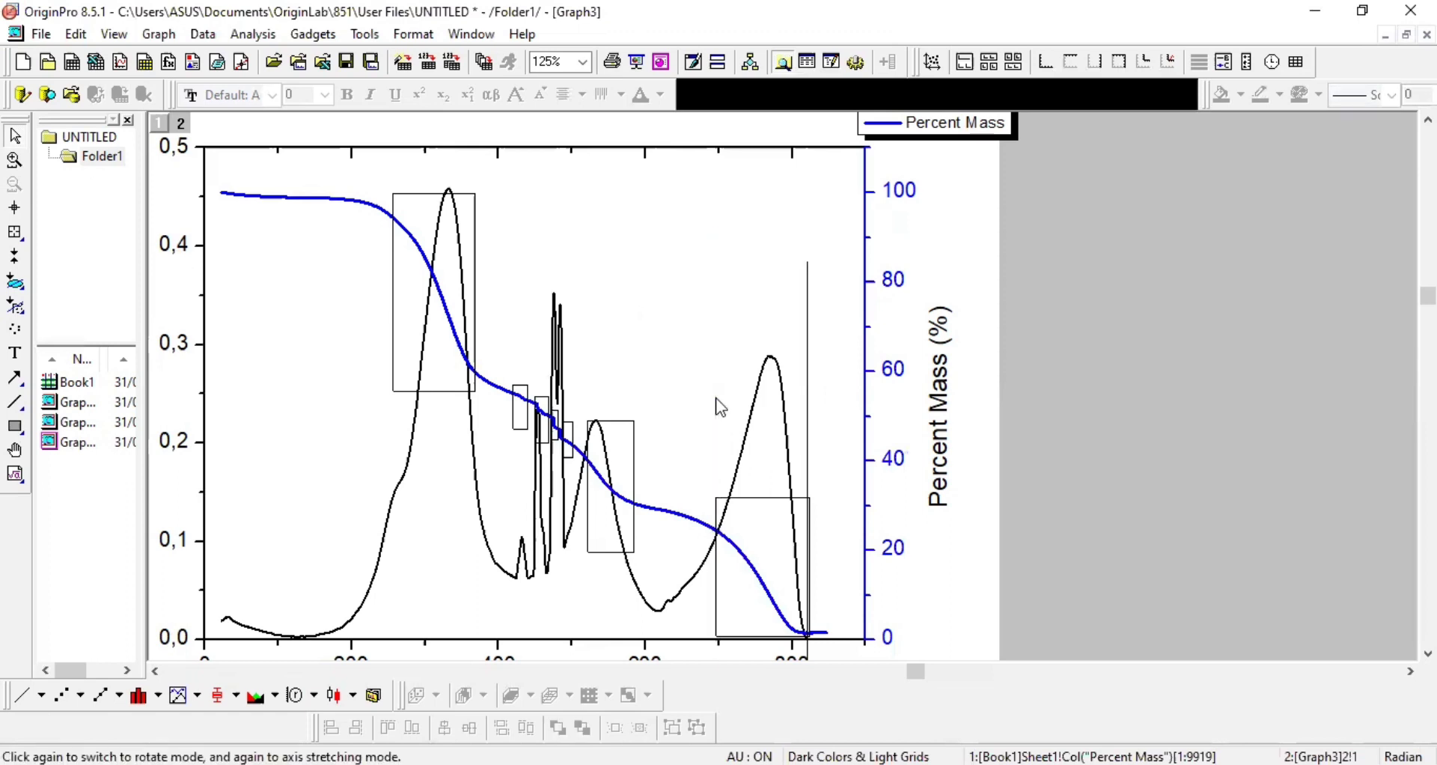
left_click(808, 372)
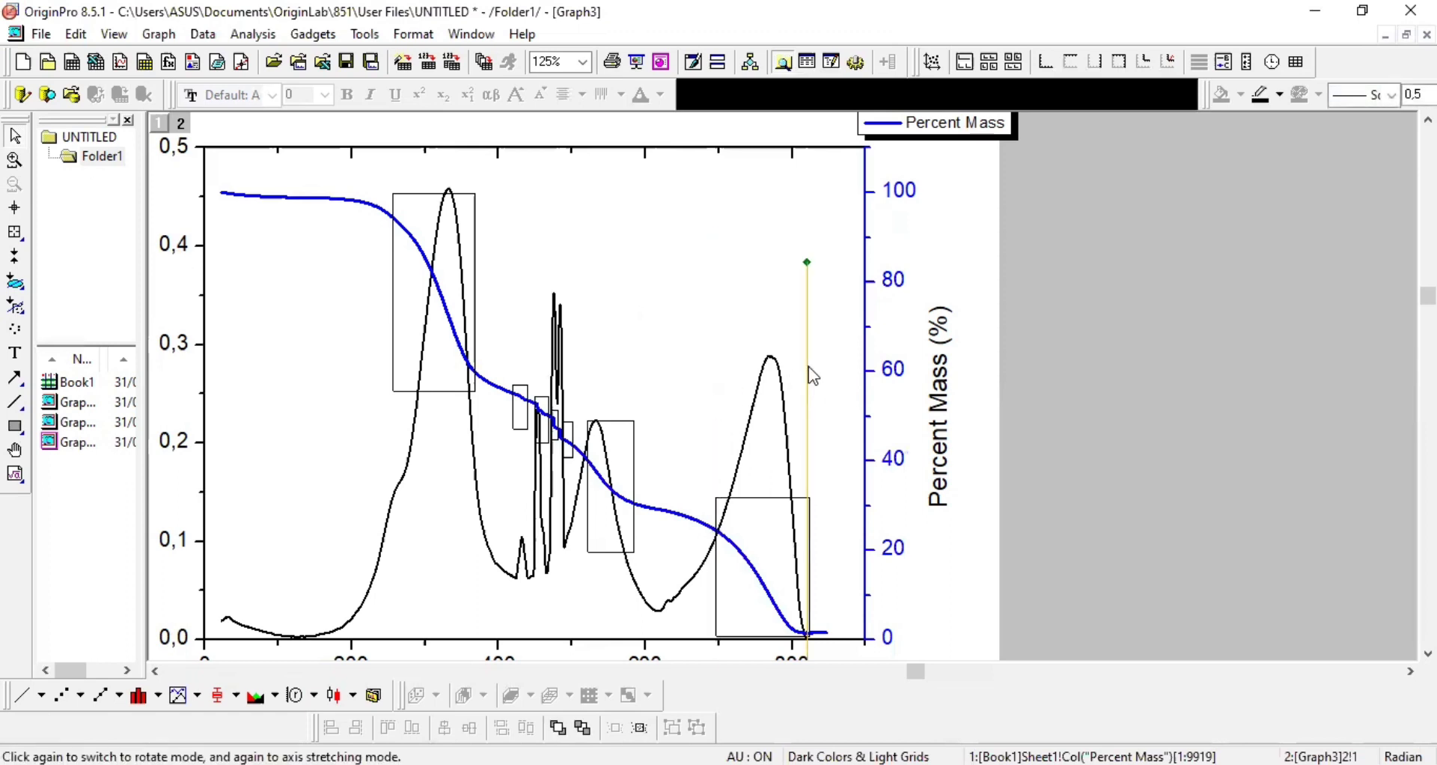
key("Delete")
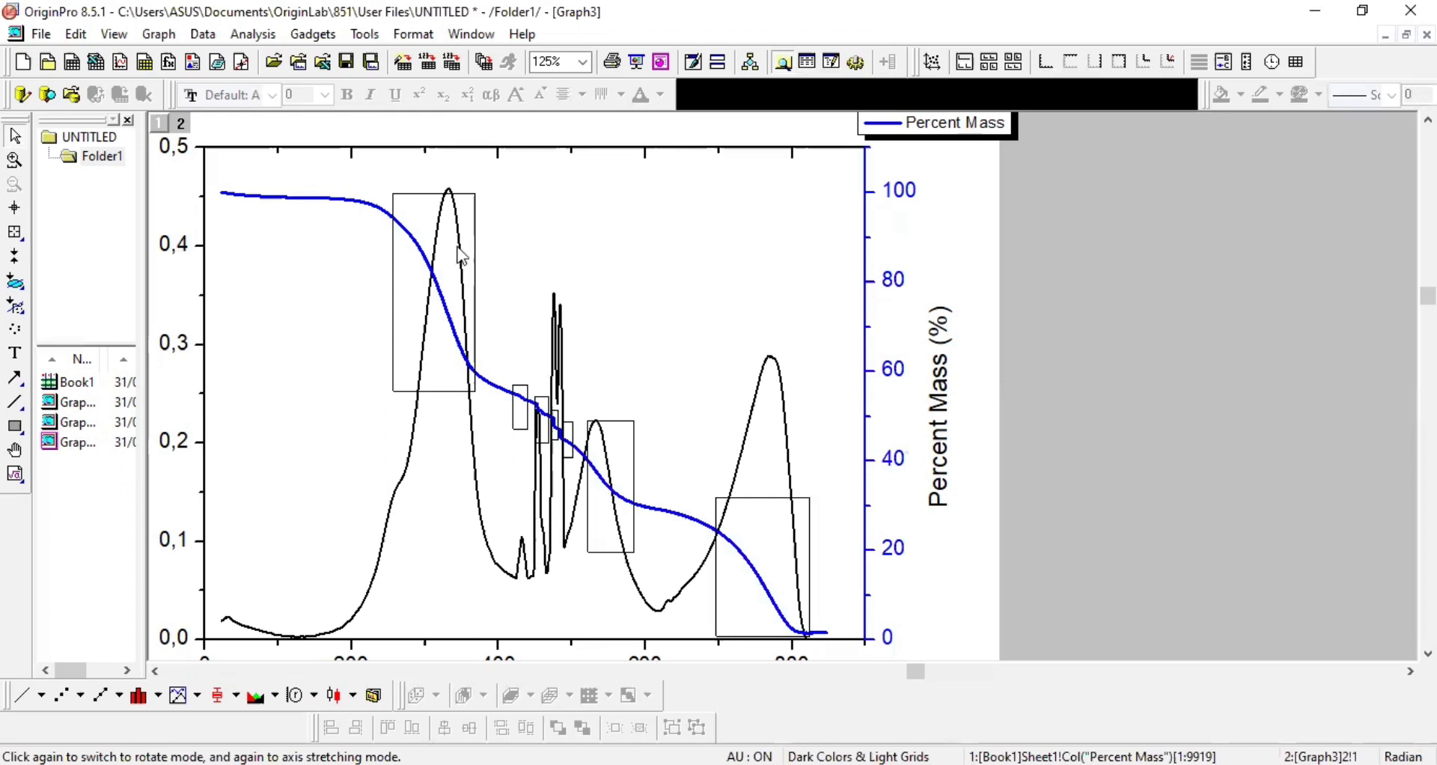
left_click(425, 195)
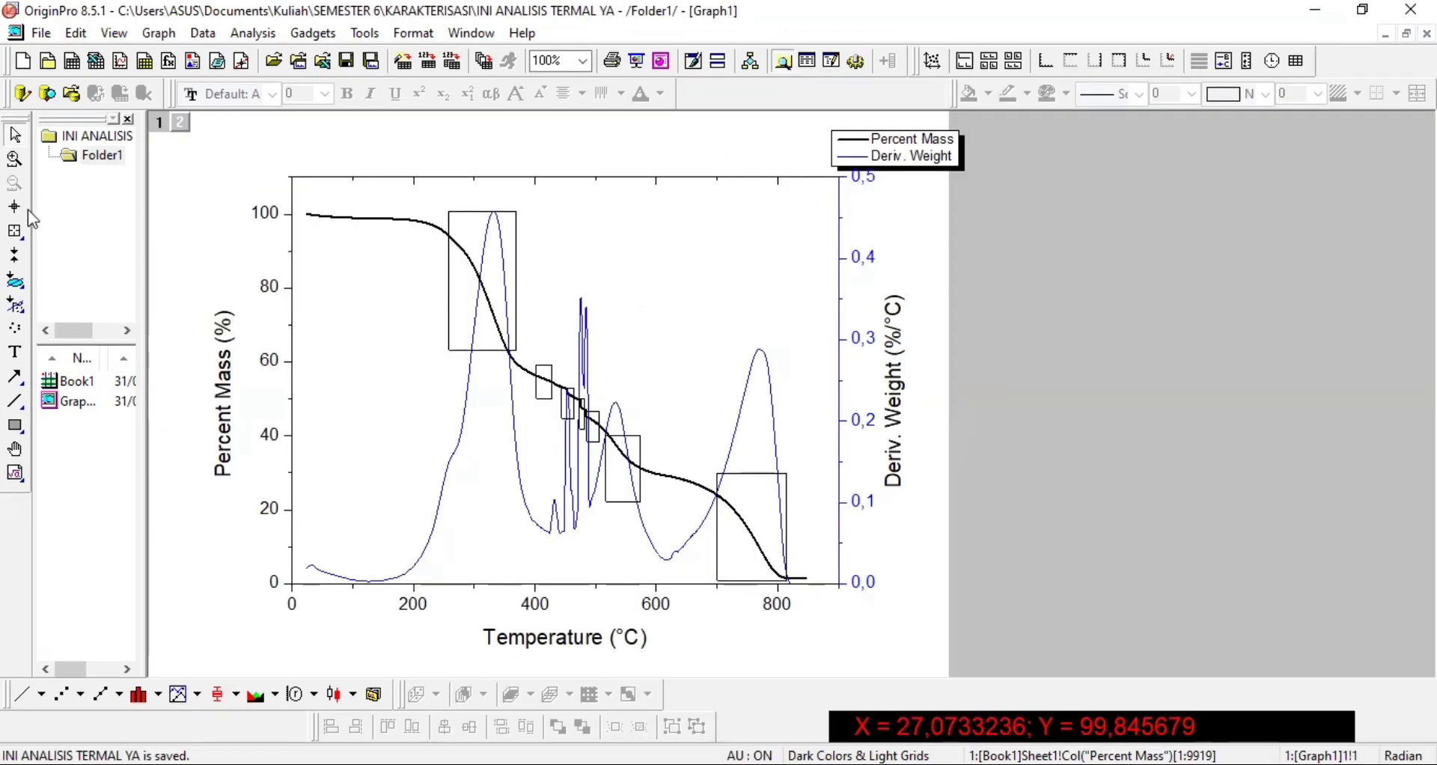
Read the coordinates on the upper edge of the first mass-loss rectangle with the Screen Reader.
left_click(22, 209)
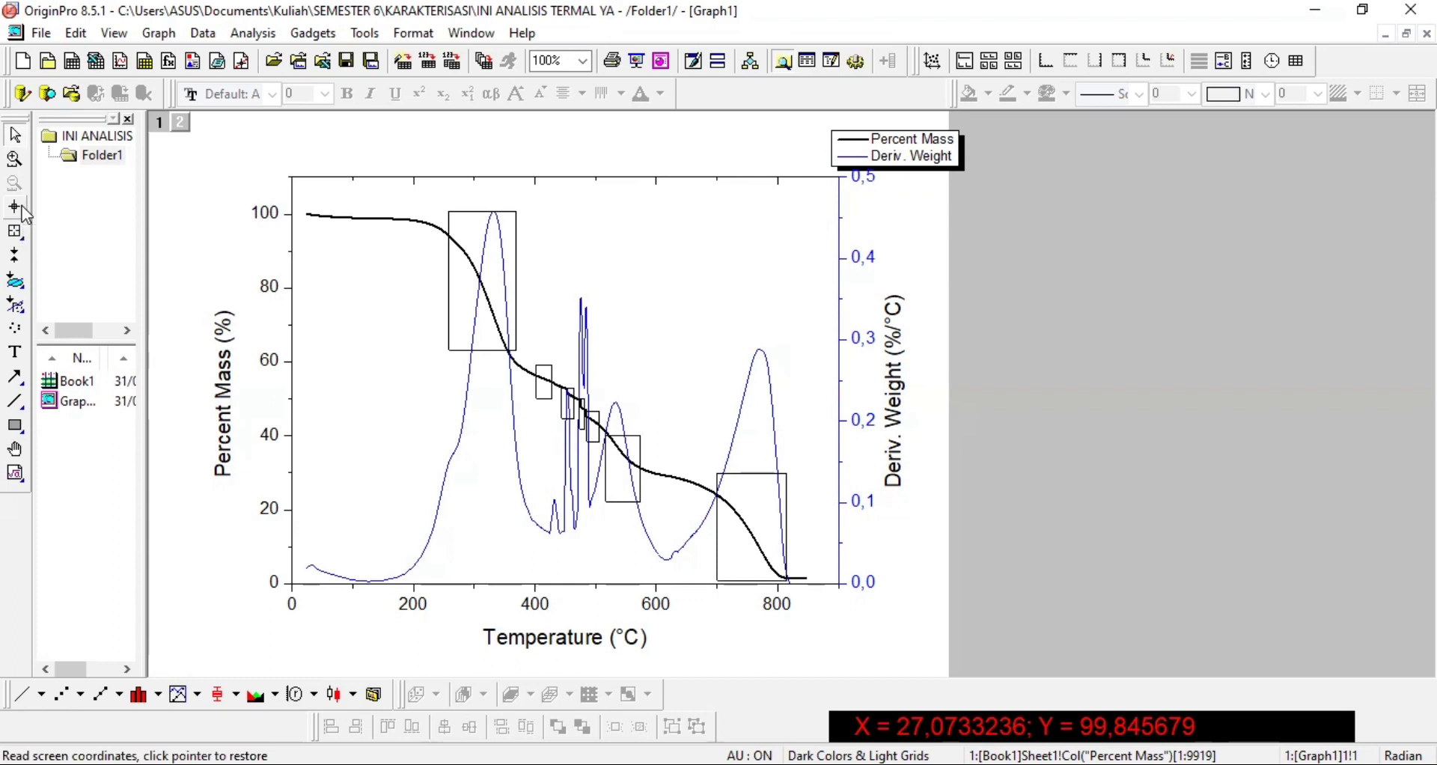
left_click(17, 208)
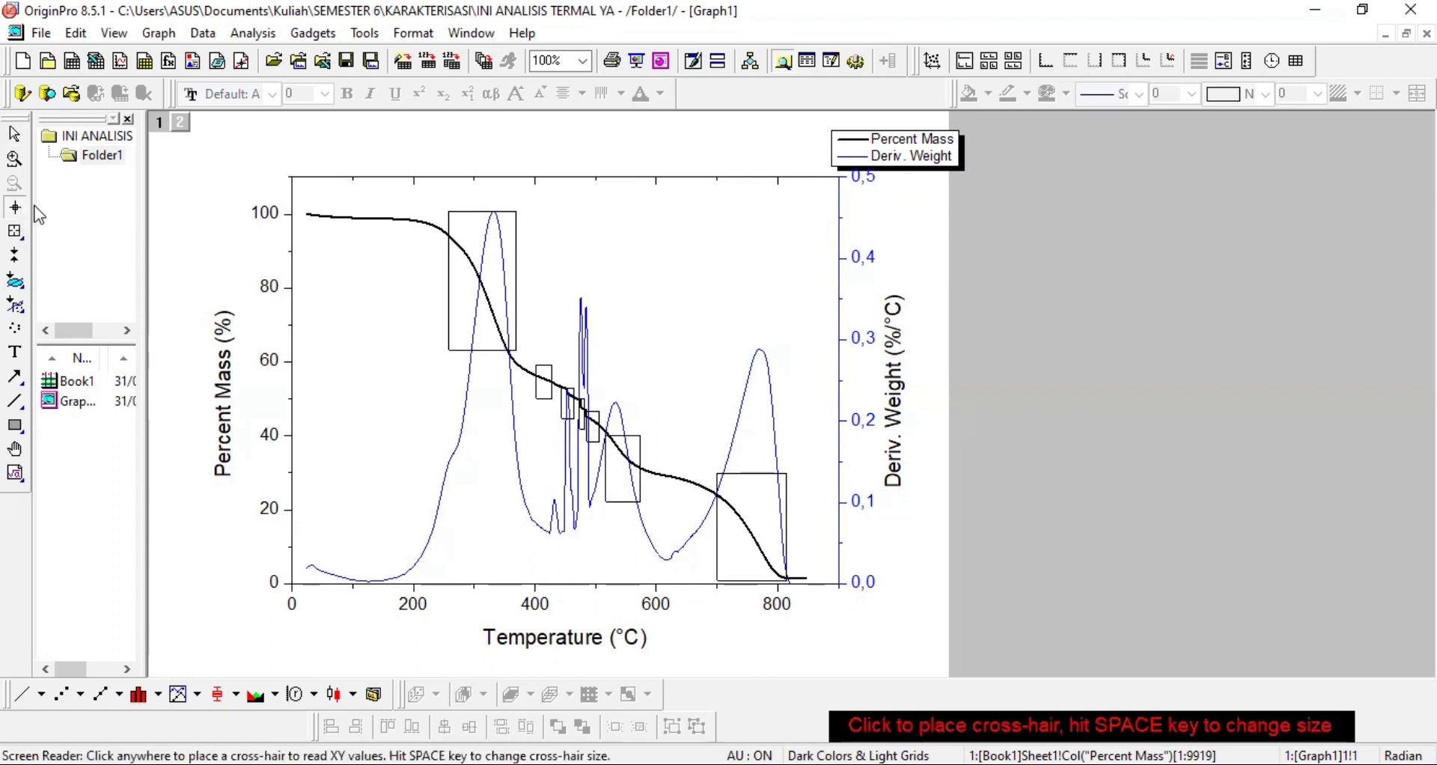
left_click(480, 212)
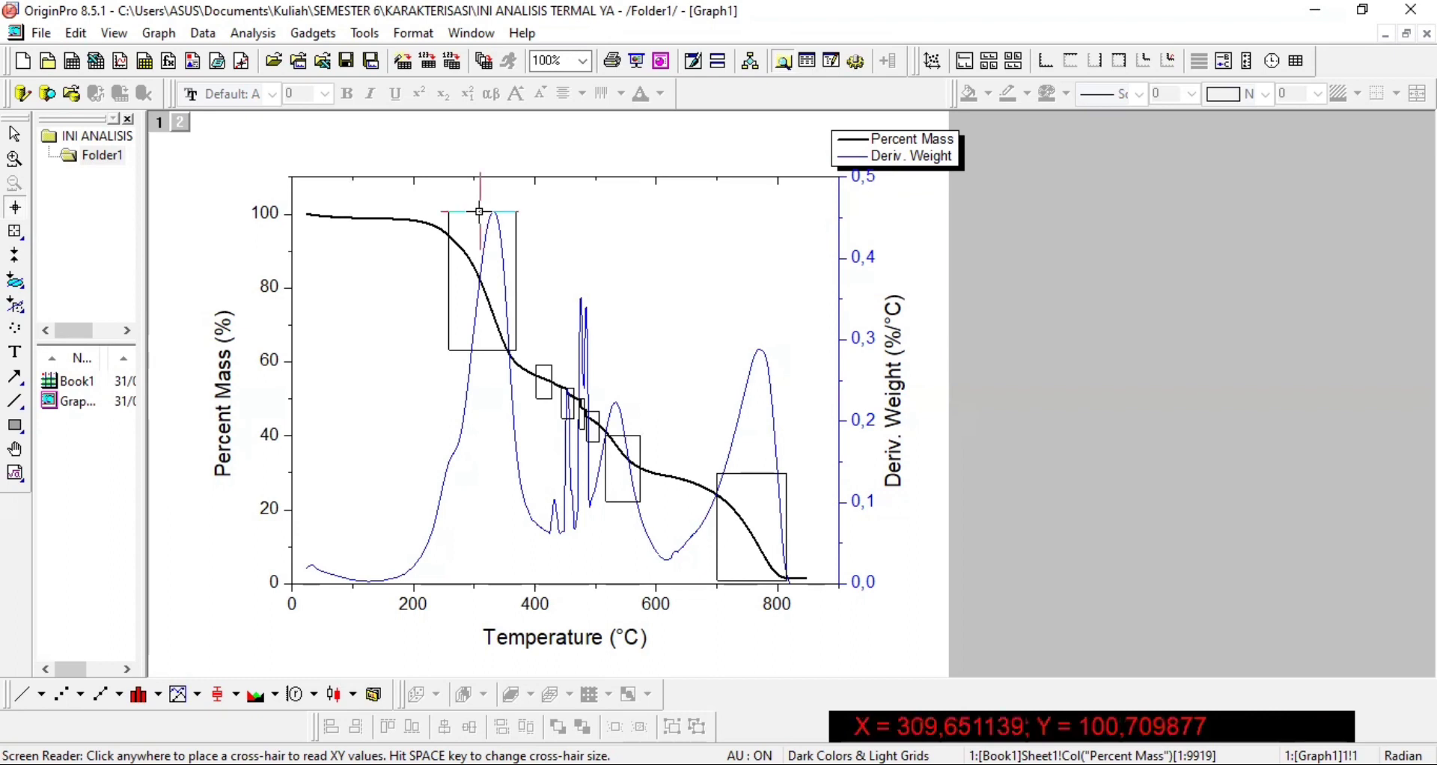
Add a "Persen pengurangan massa" text list numbered 1 to 7 and a 100,7098 label at the start of the Percent Mass curve.
left_click(15, 352)
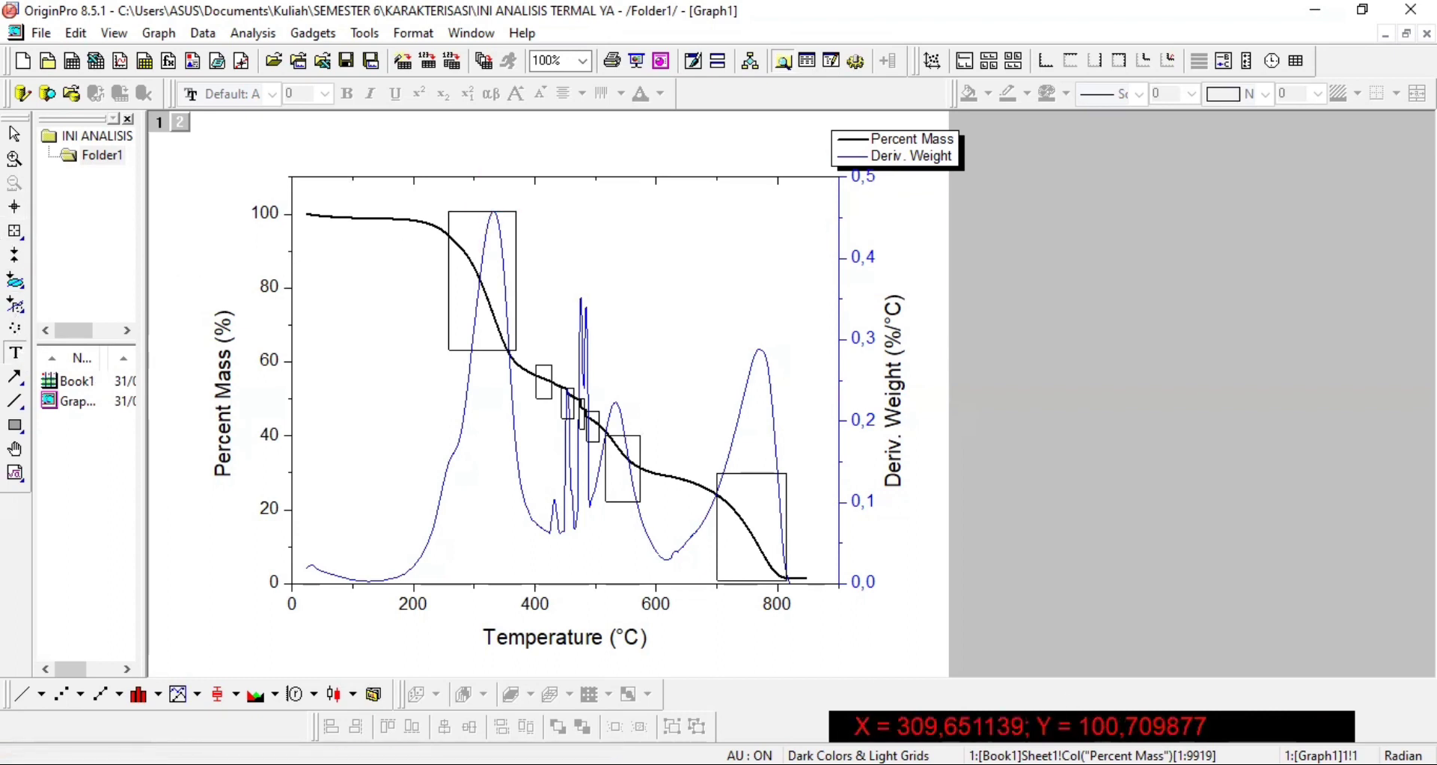
key("ctrl+v")
left_click(316, 221)
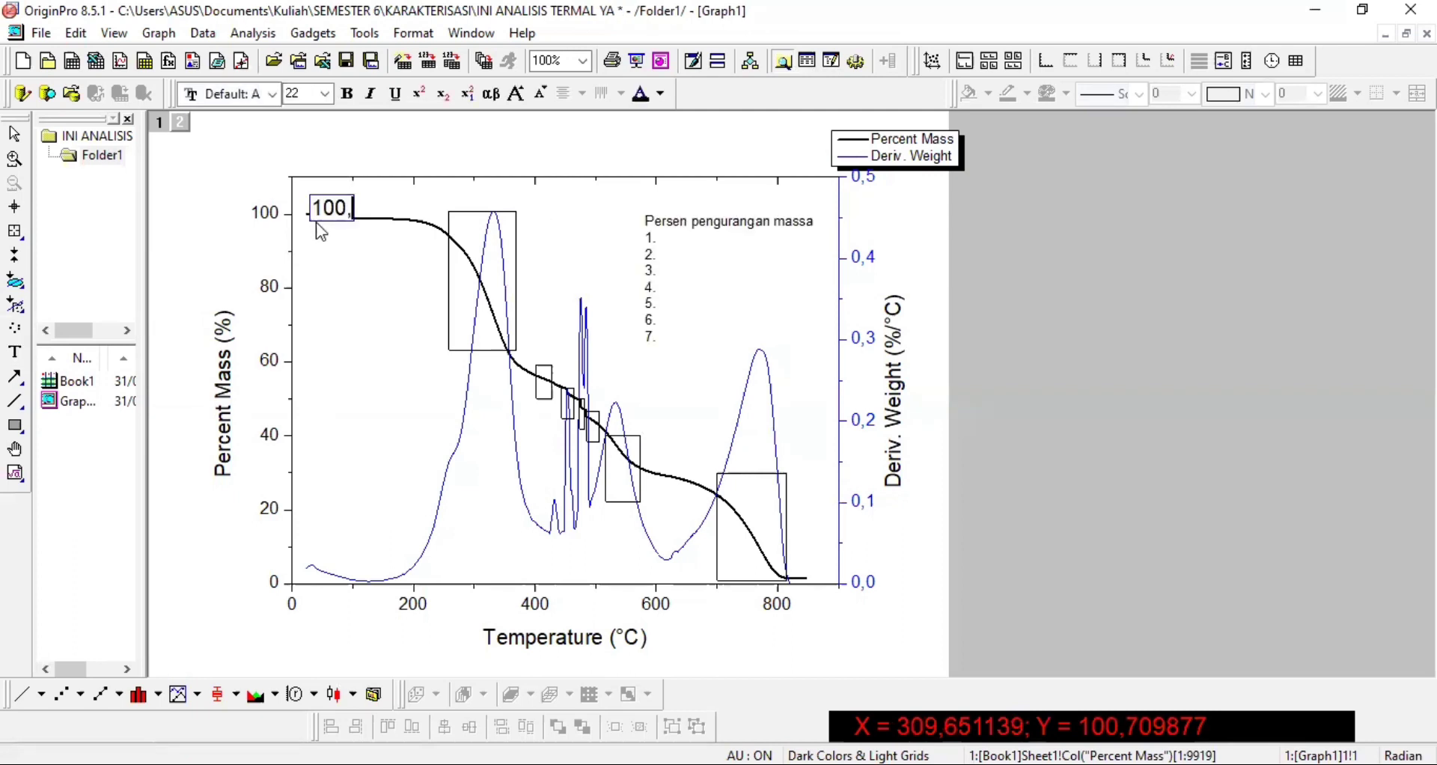
type("100,7098")
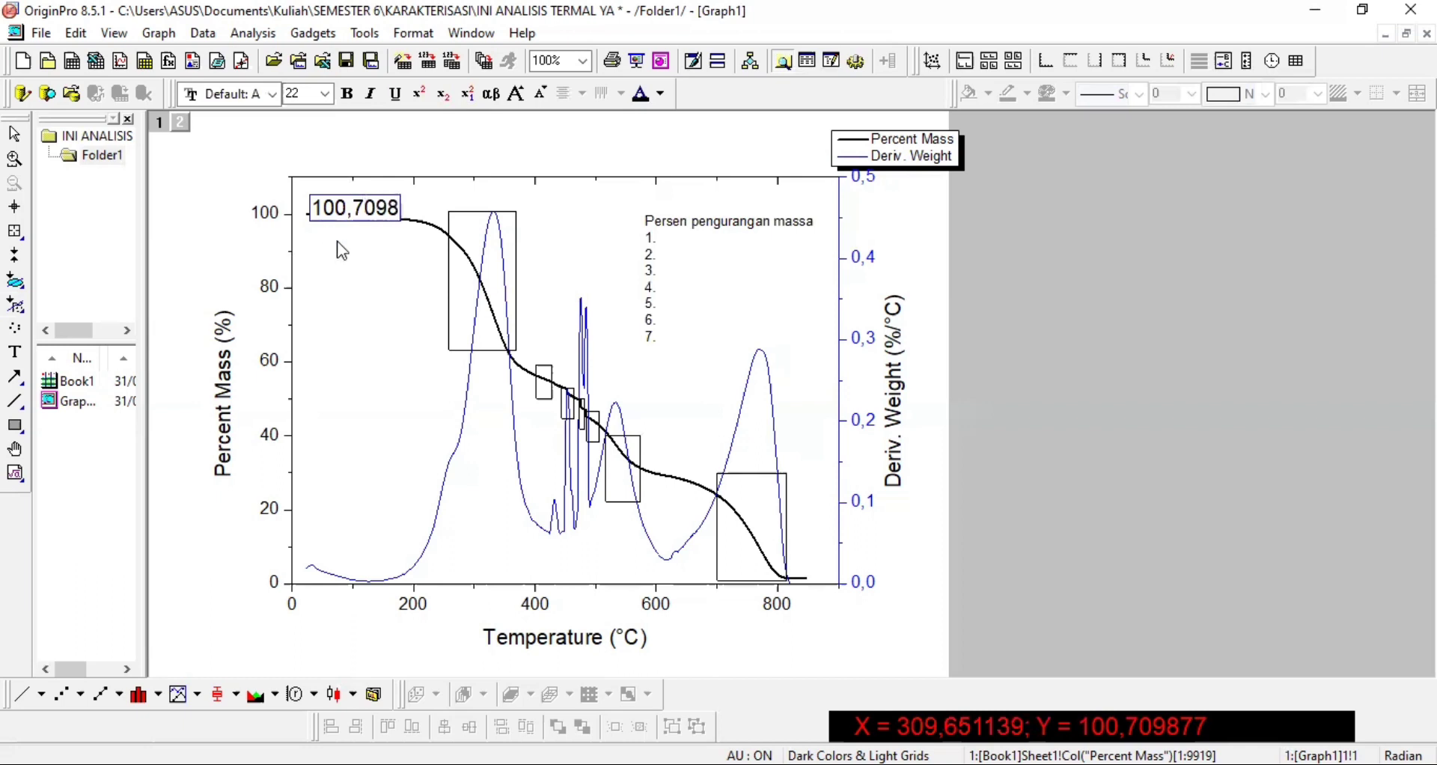
left_click(348, 259)
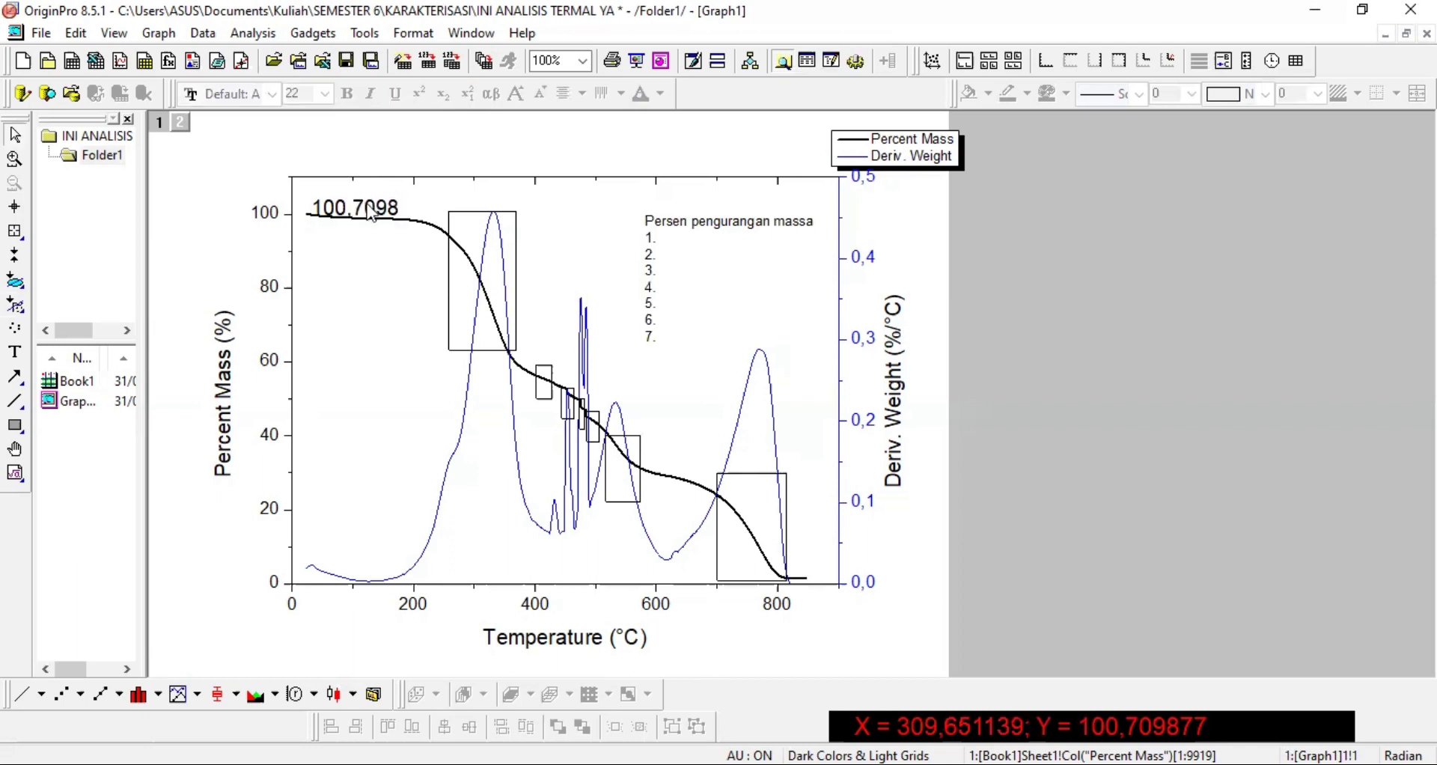
Shrink the 100,7098 label to text size 12 above the start of the curve.
left_click(405, 224)
left_click_drag(401, 220, 362, 210)
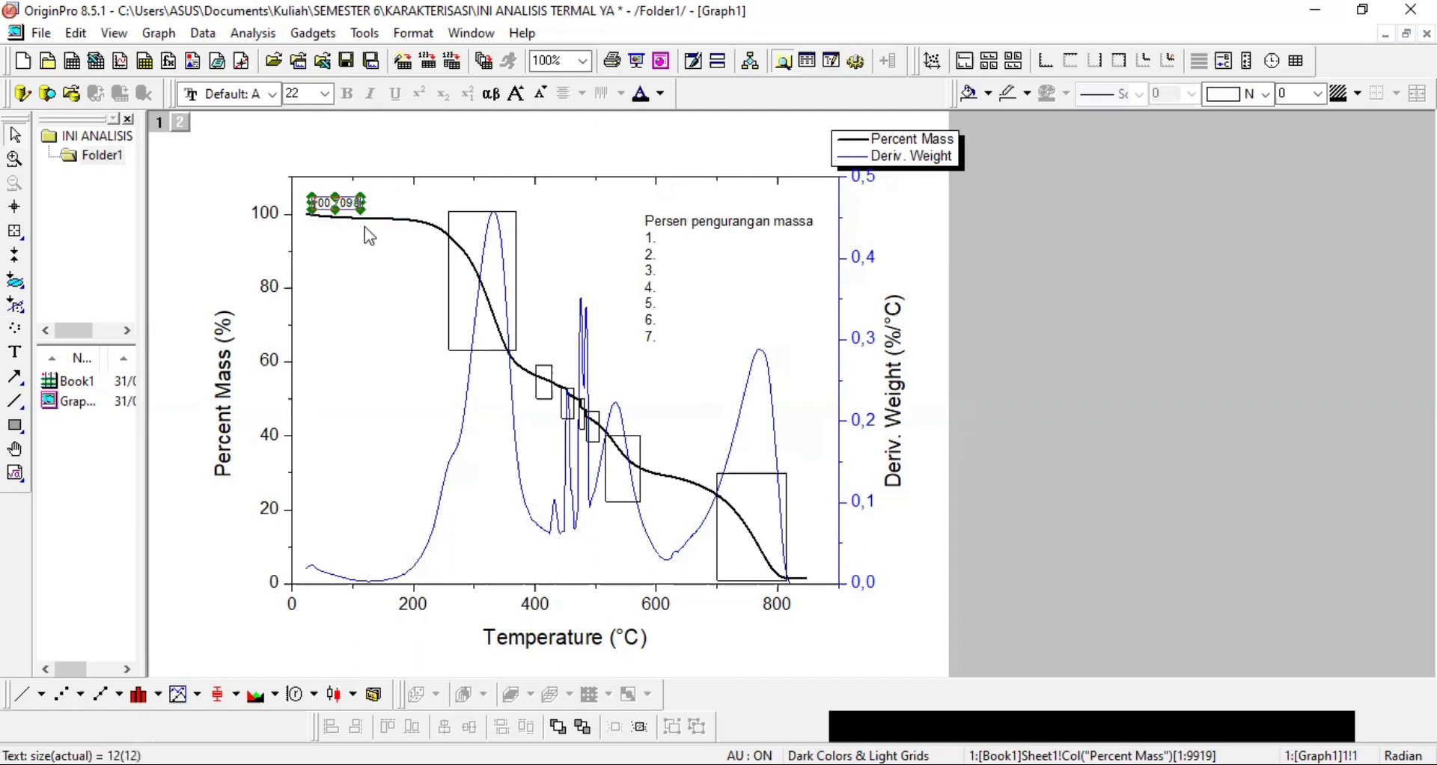
left_click(362, 232)
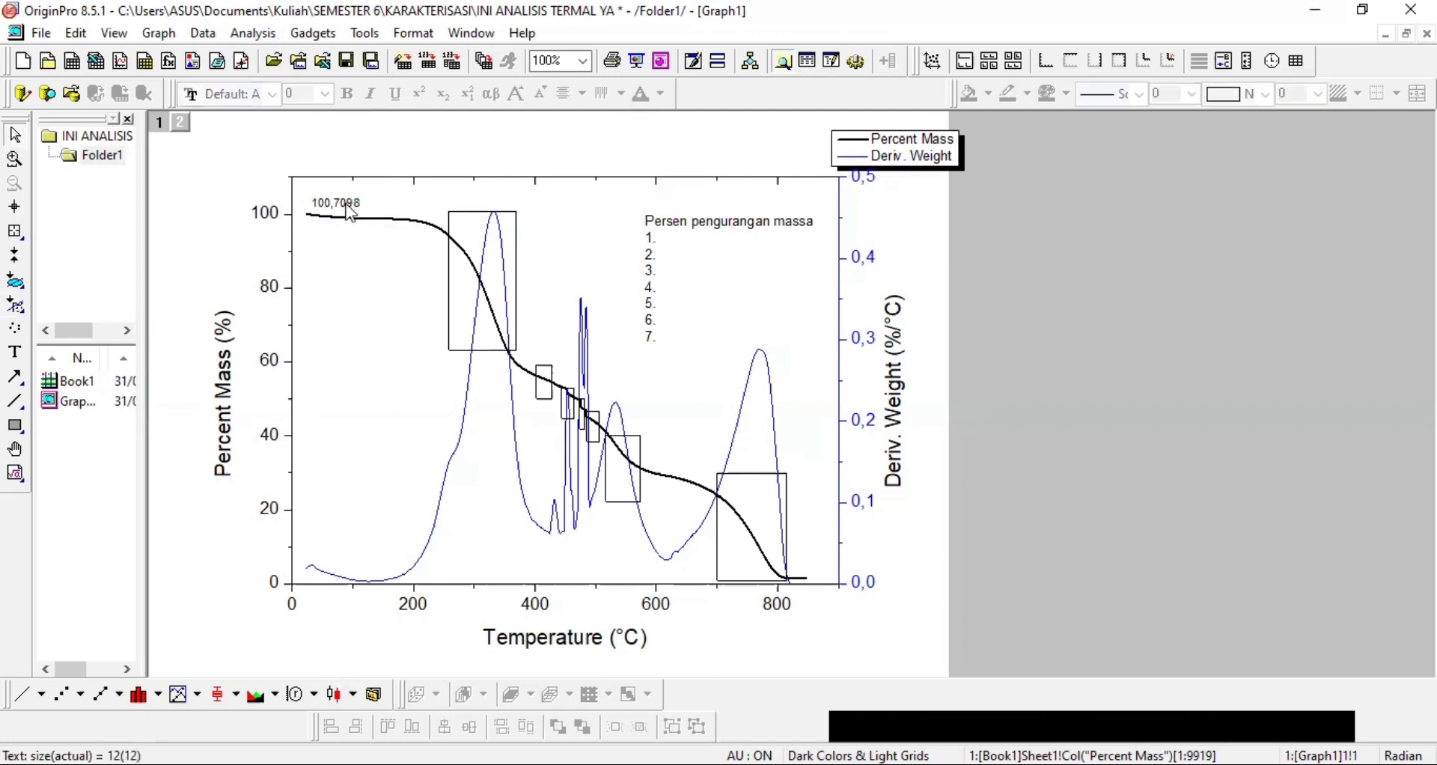
Read the mass level at the upper edge of the second rectangle and label it 59,1666.
left_click(14, 207)
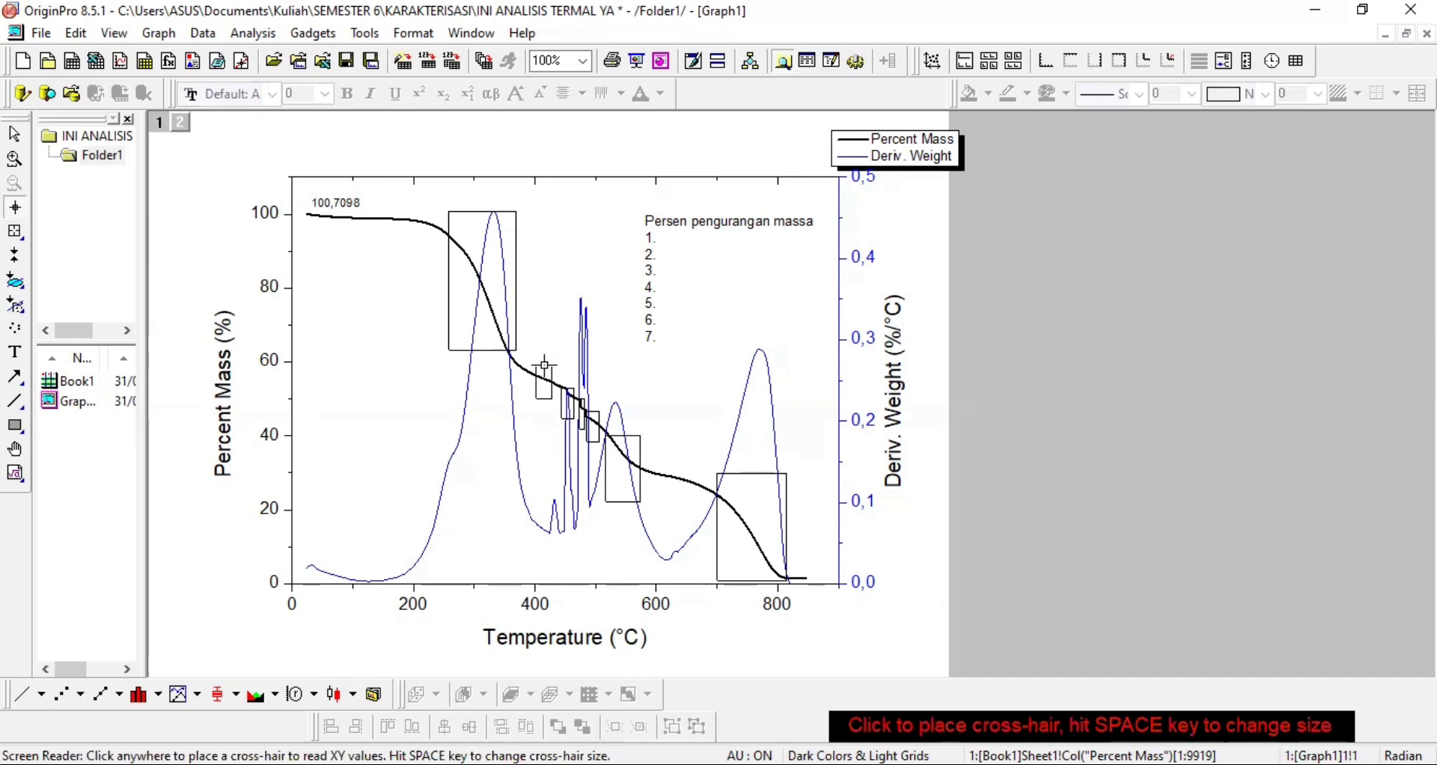
left_click(544, 364)
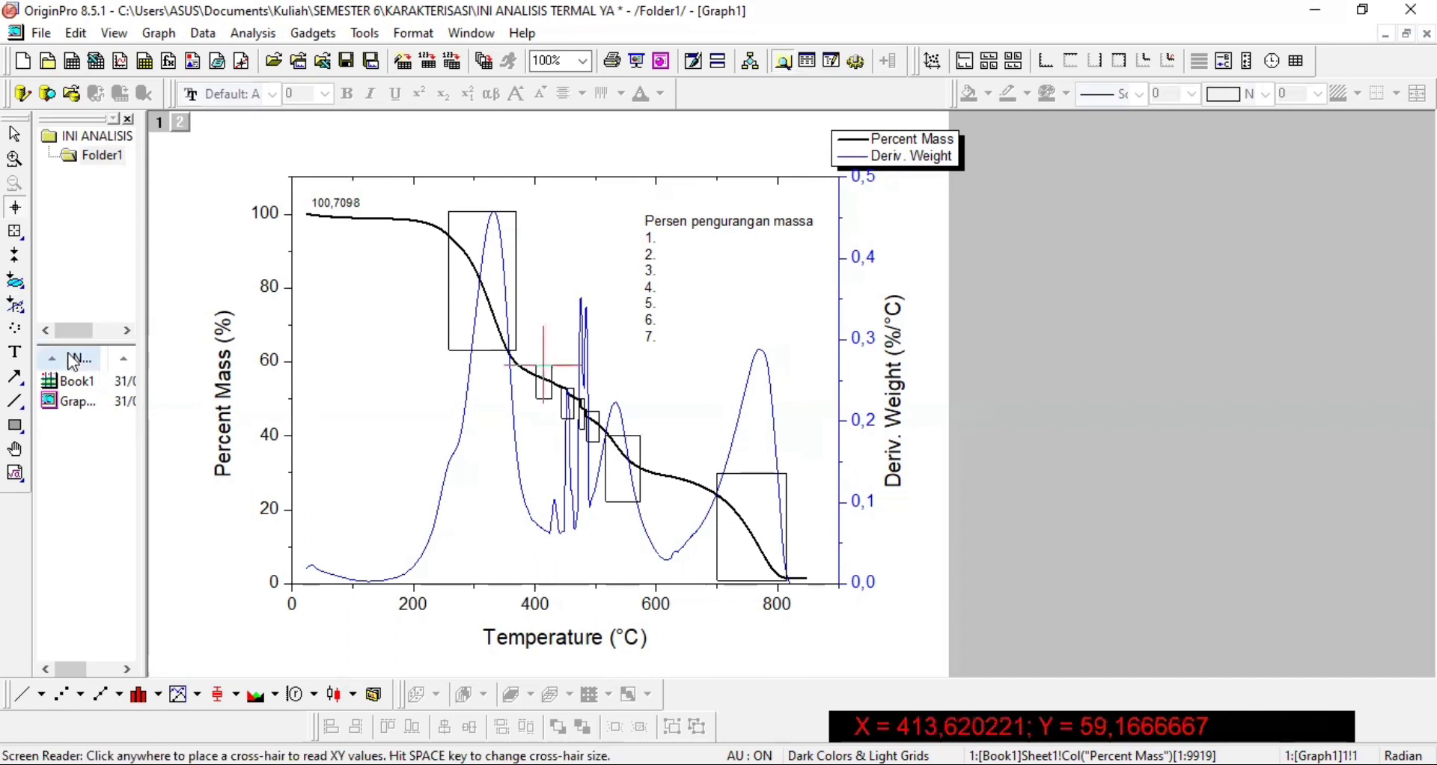
left_click(15, 353)
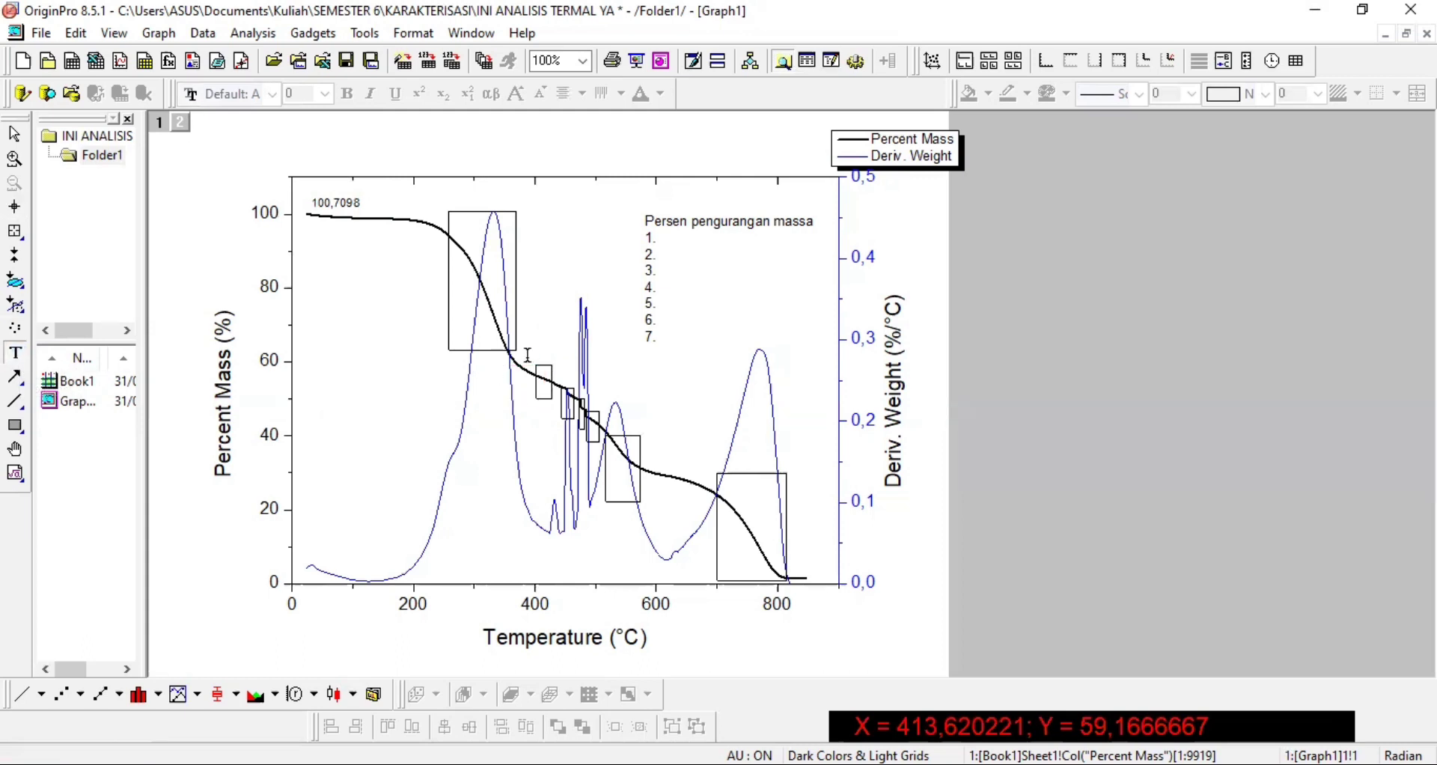
left_click(529, 355)
type("5")
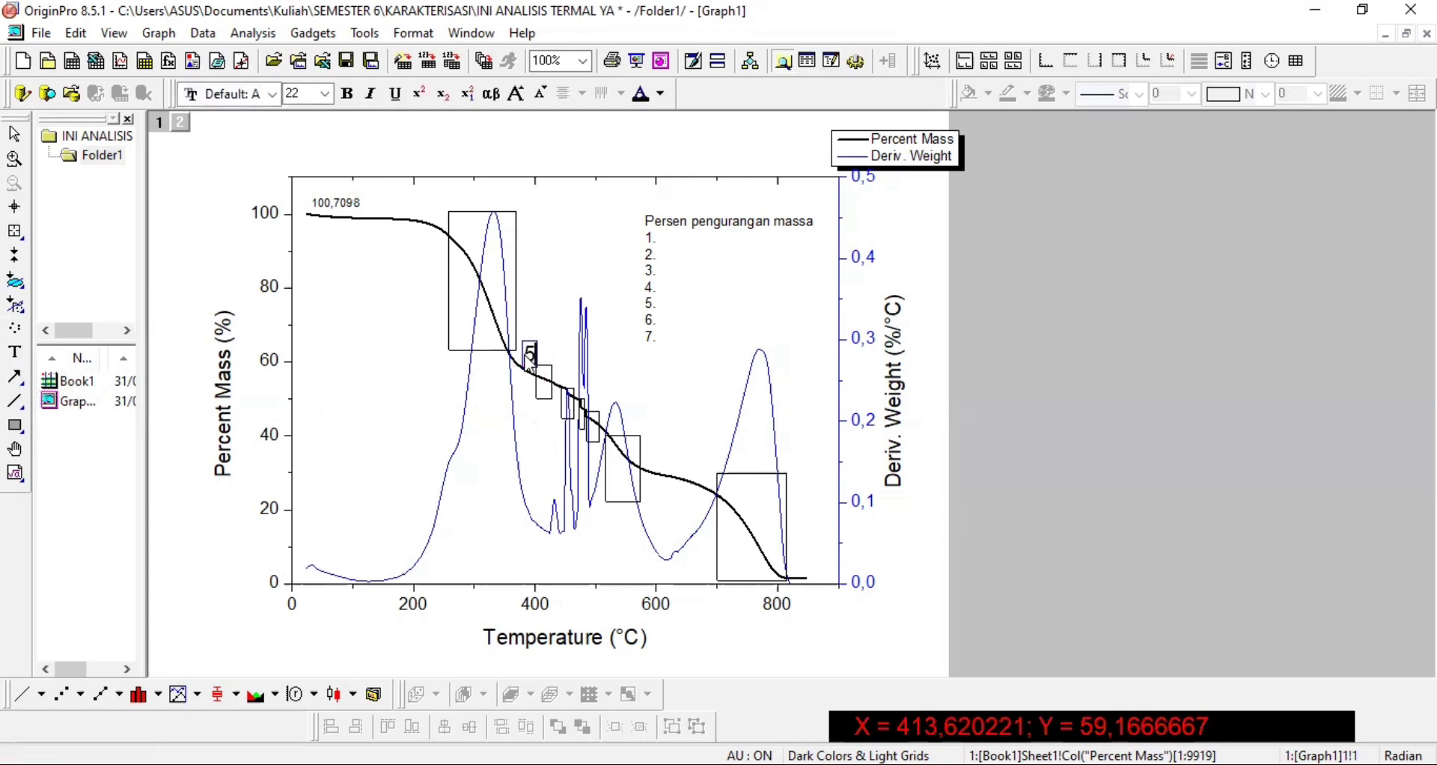
type("9,1666")
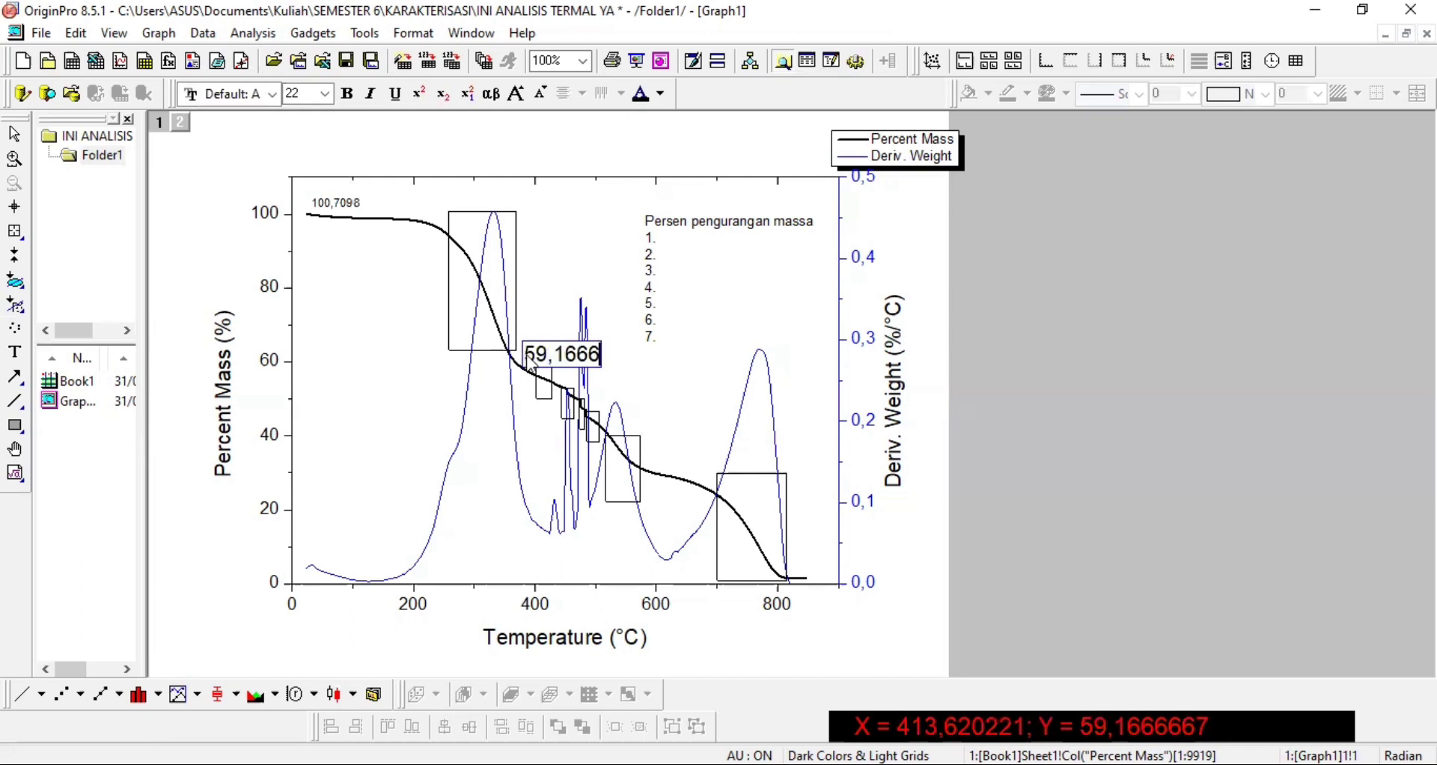
Shrink the 59,1666 label to text size 11 and position it just above the second rectangle.
left_click(621, 374)
left_click(592, 351)
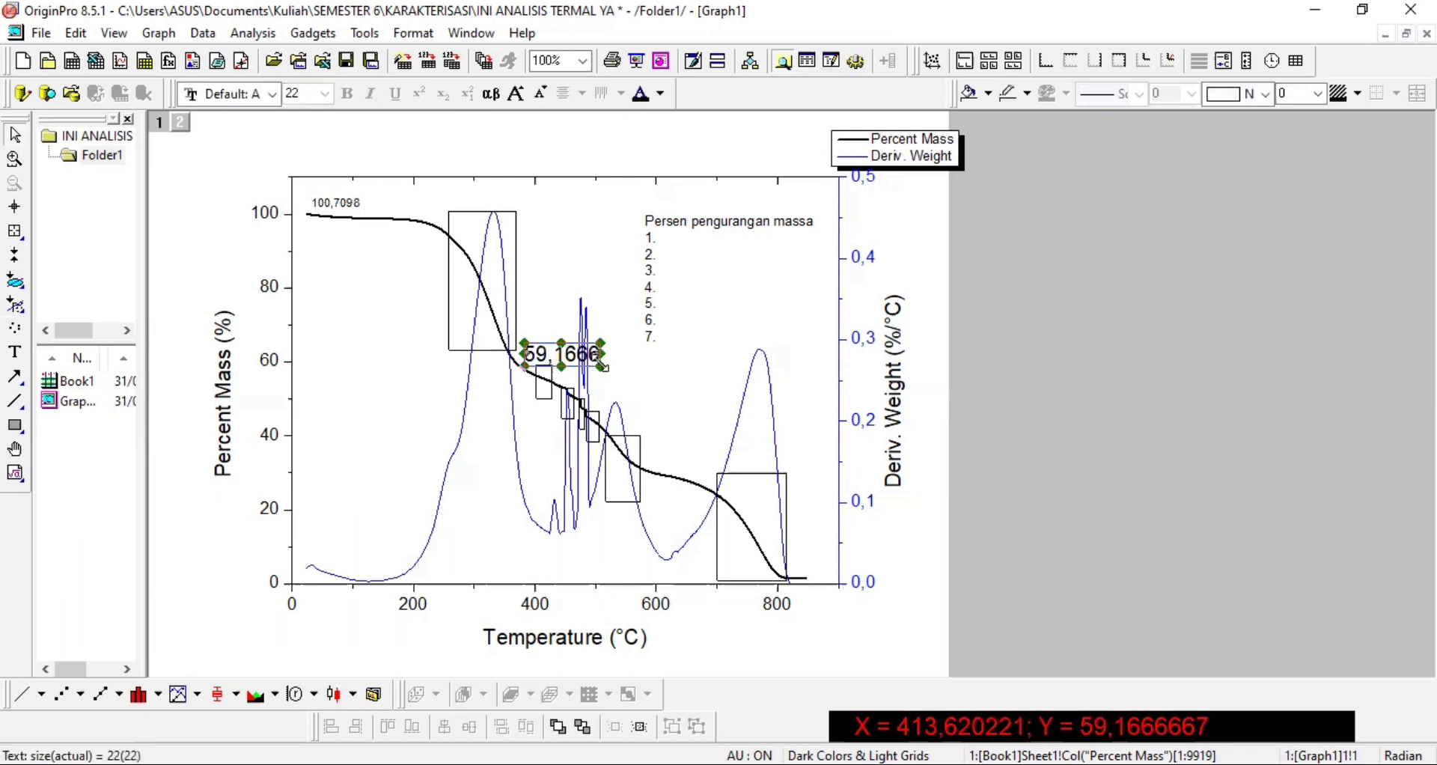
left_click_drag(569, 351, 554, 356)
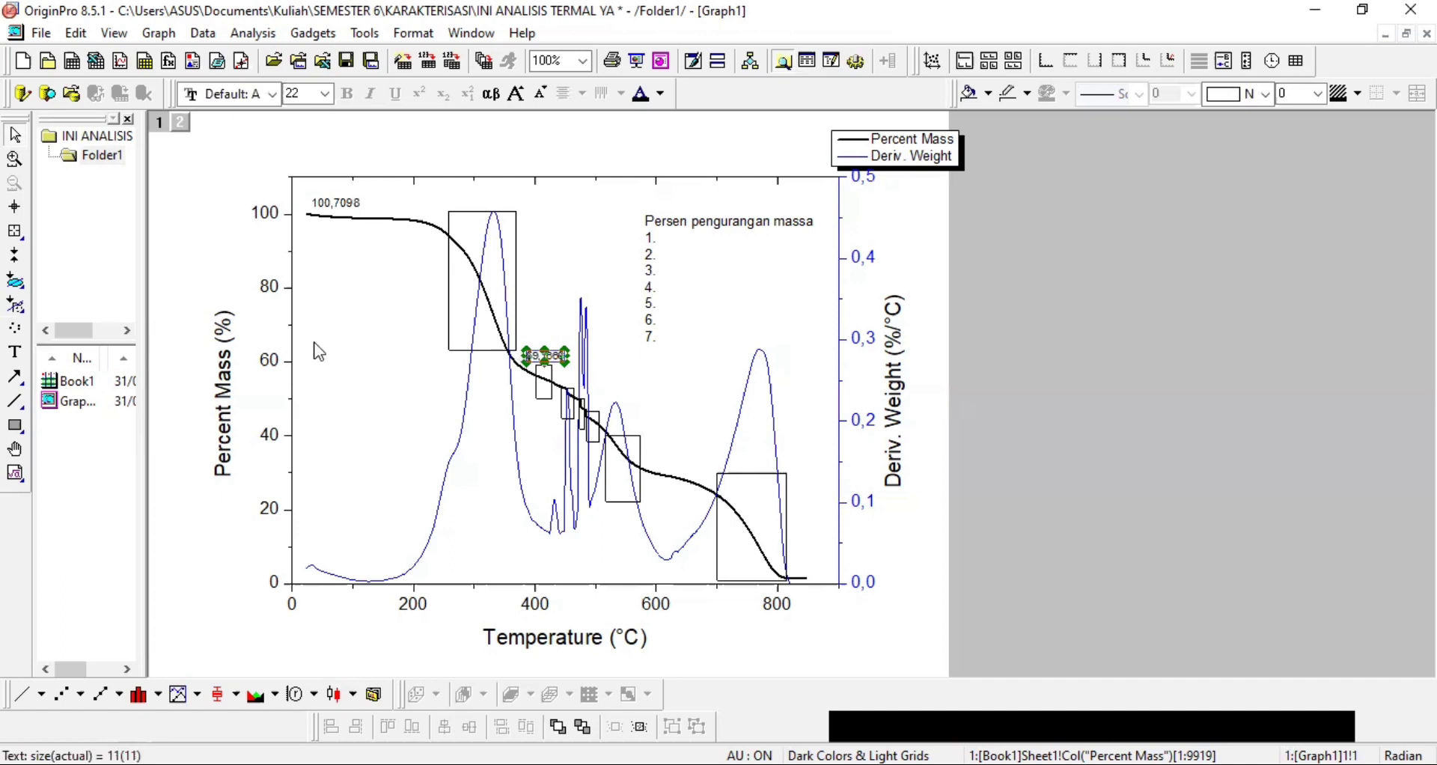
Read the mass levels of the remaining five rectangles and label them 52,9012, 50,0617, 46,6358, 40,0925 and 29,8456.
left_click(15, 208)
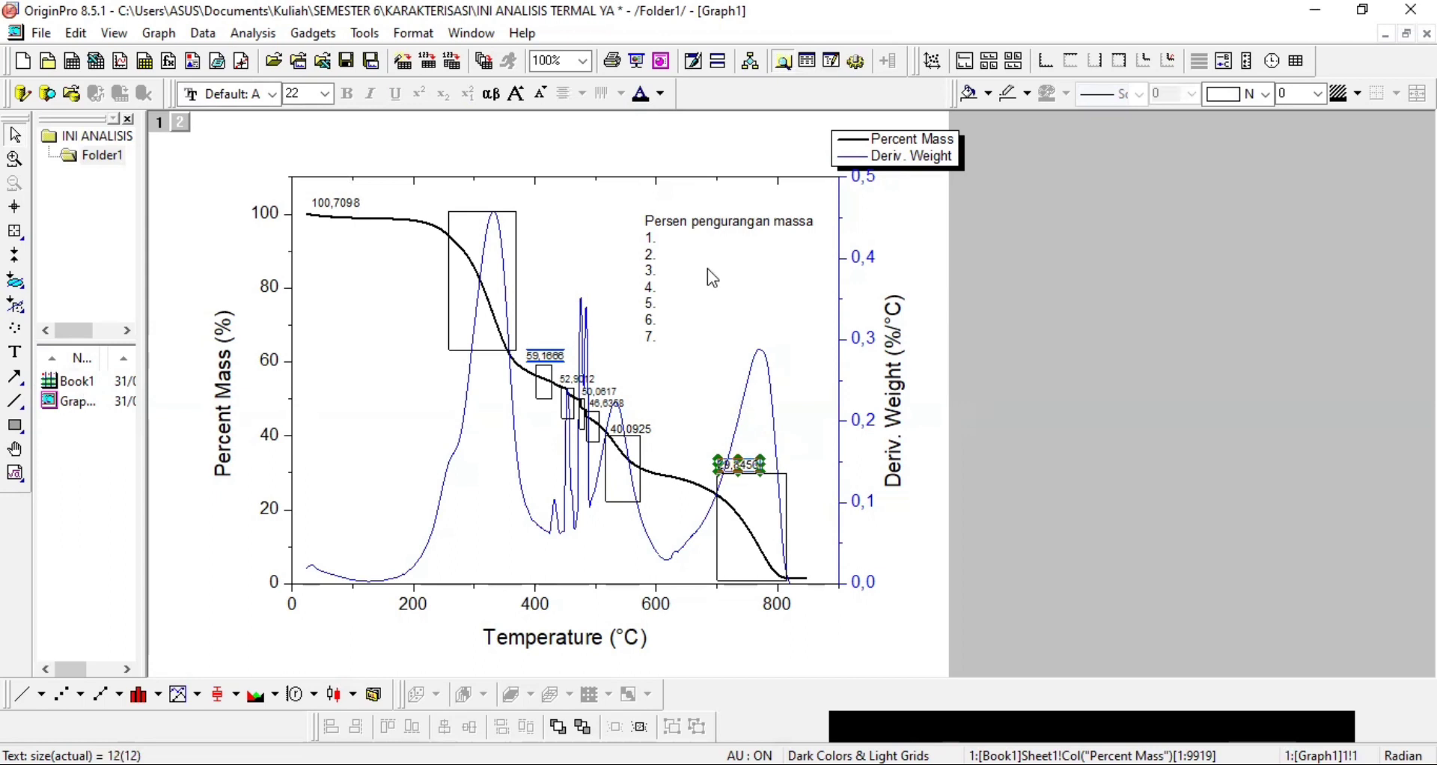
Complete the mass-loss list with 41,5432%, 6,2654%, 2,8395%, 3,4259%, 6,5433%, 10,2469%, 29,8456% and Total = 100,7098%, and delete the rectangles.
left_click(707, 264)
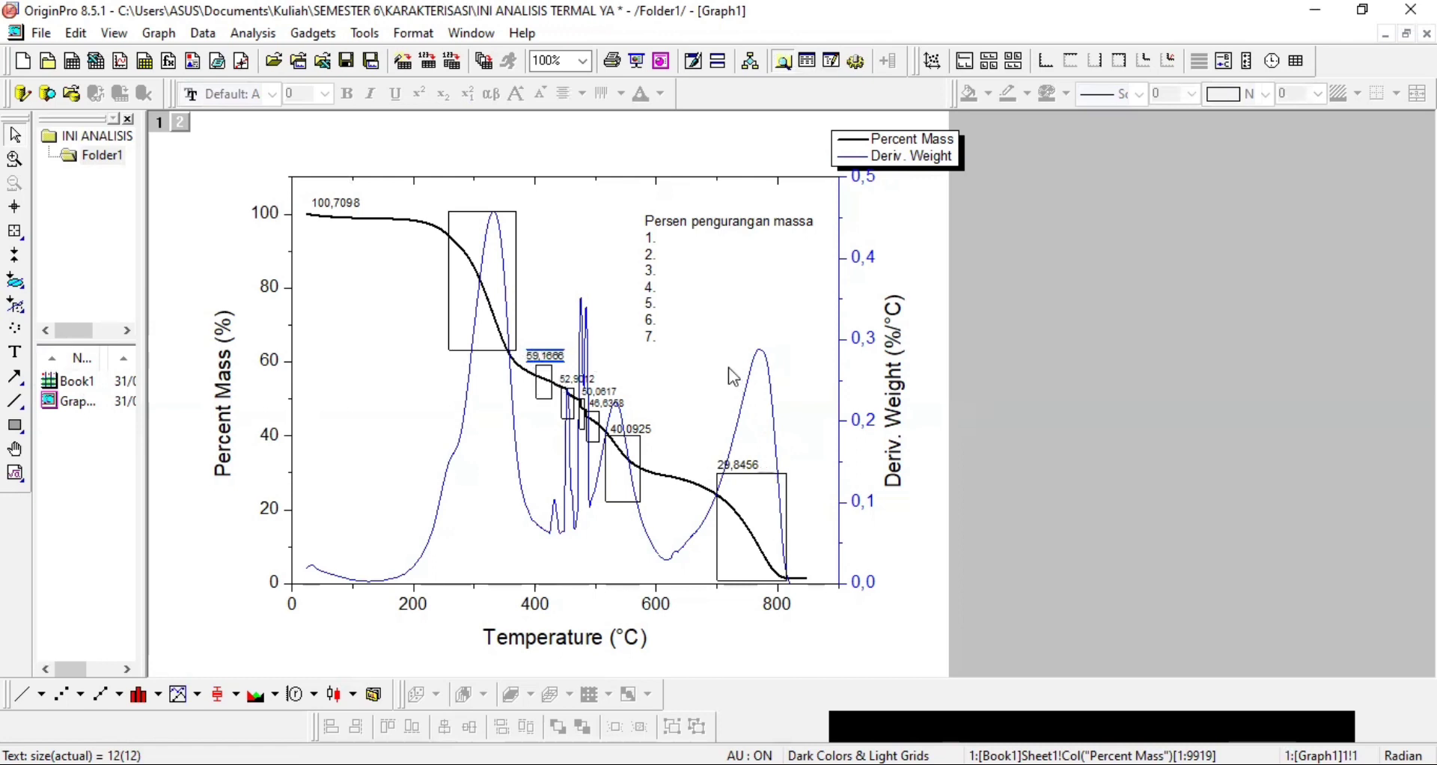
left_click(718, 248)
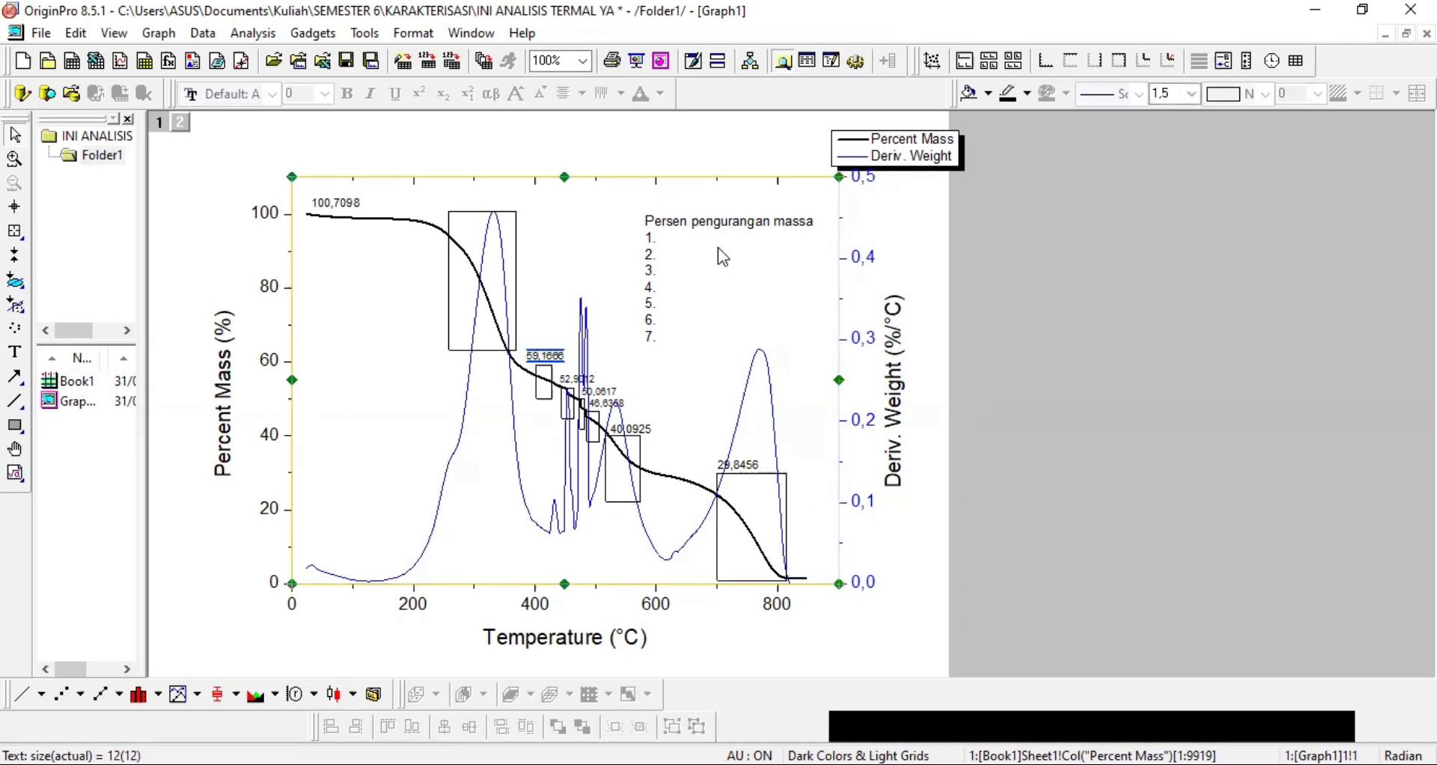
double_click(665, 239)
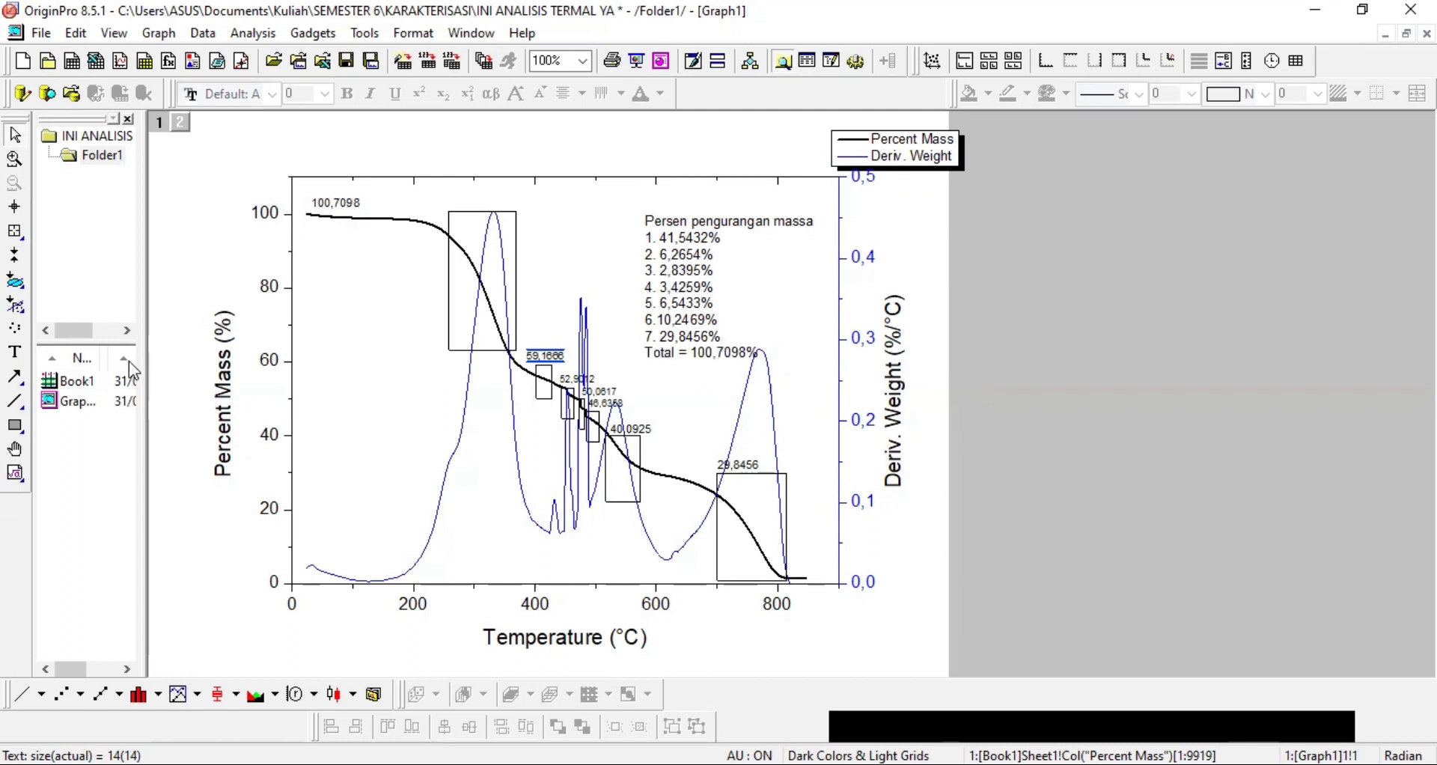
left_click(1036, 470)
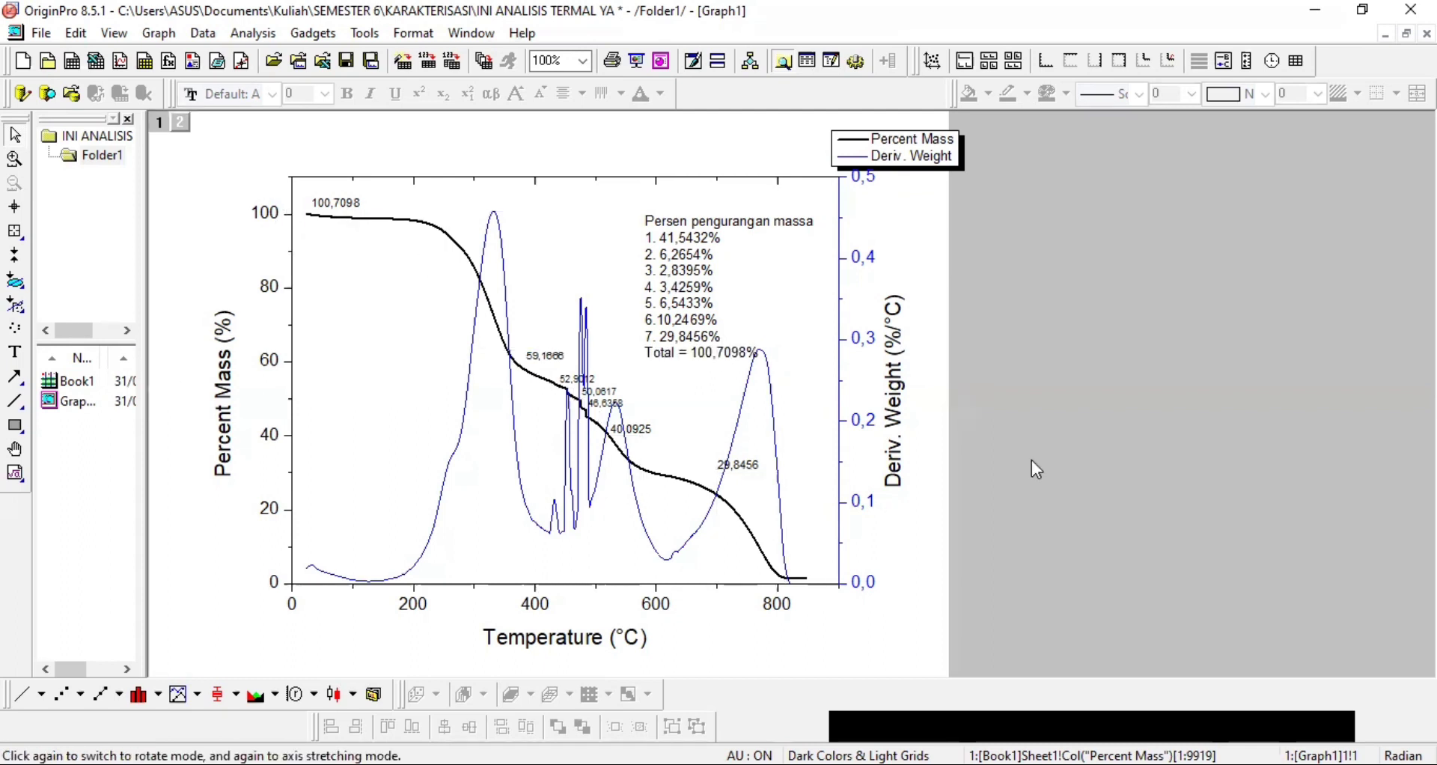